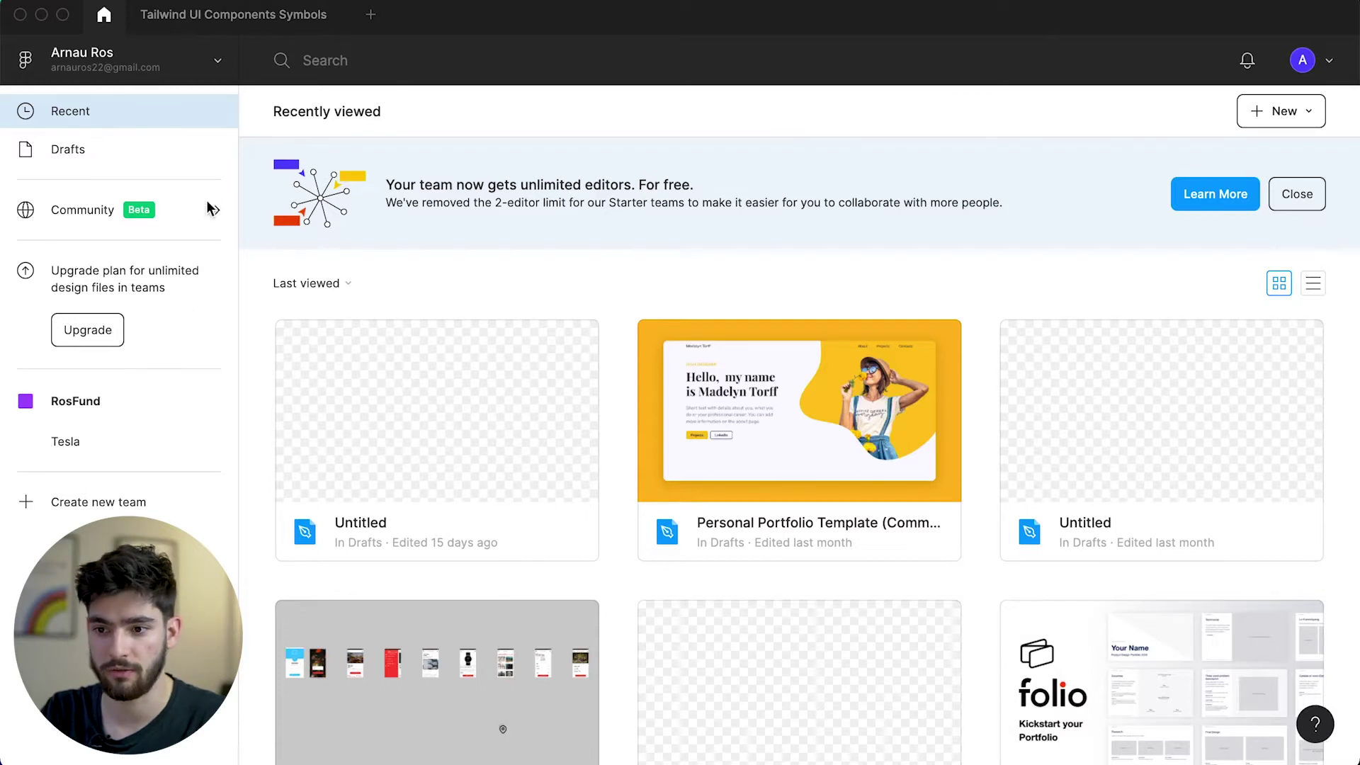
# - Create a new FigJam file from the New menu and reset the empty canvas to 100% zoom
pyautogui.click(1283, 112)
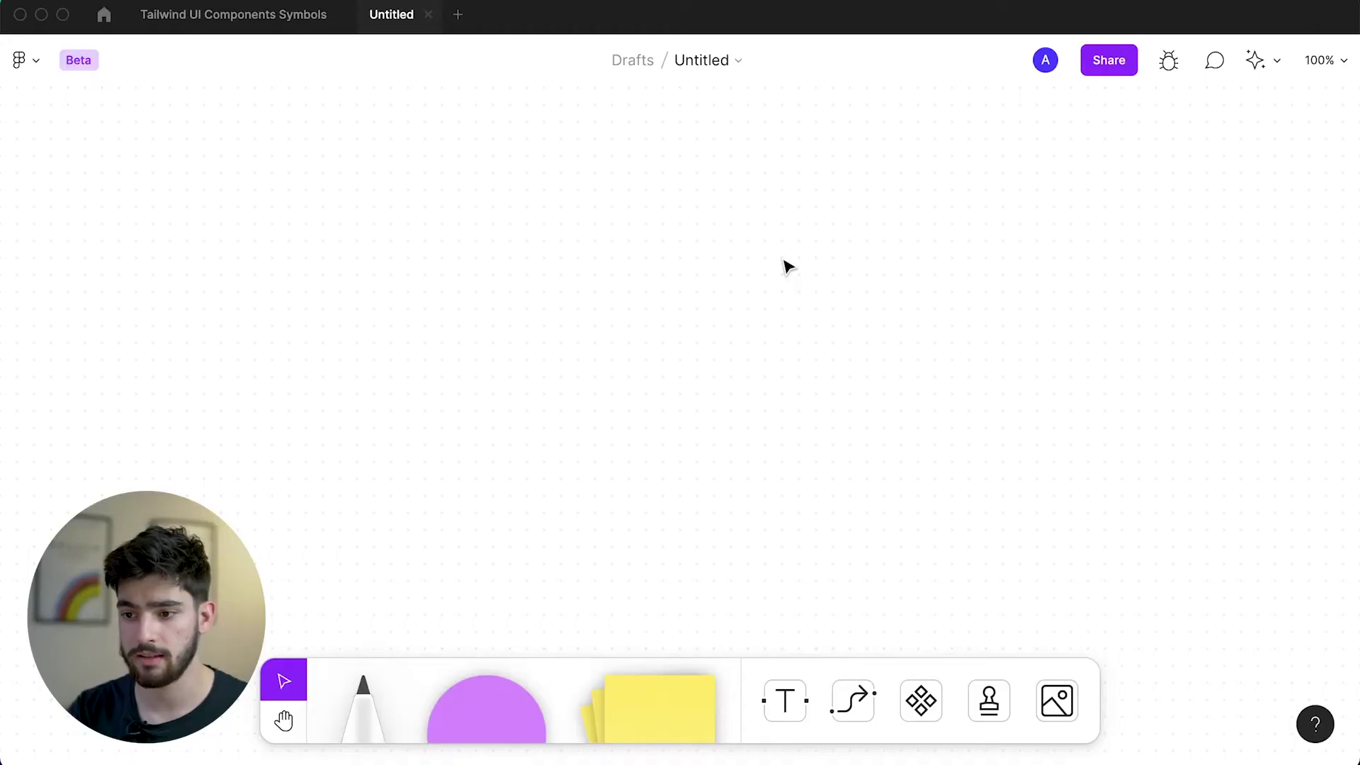
pyautogui.scroll(-10, 416, 325)
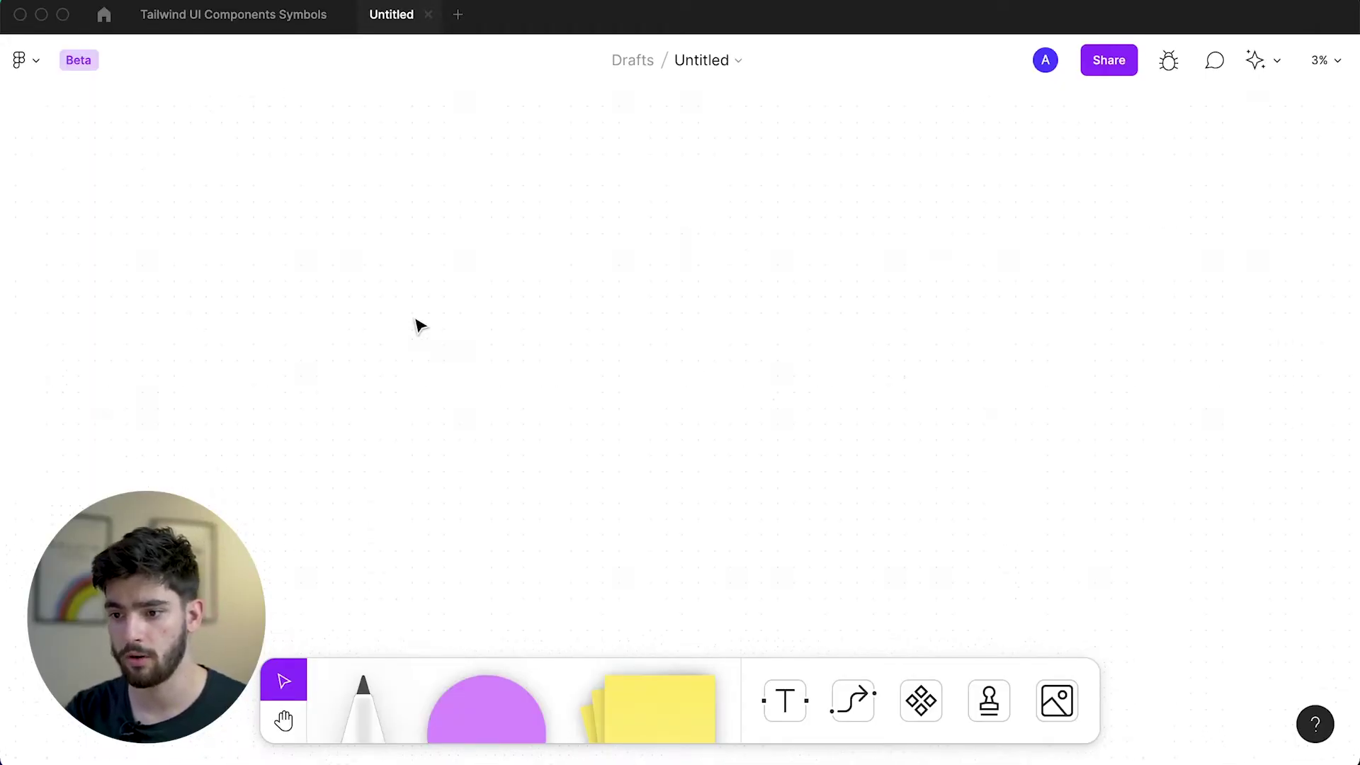
pyautogui.scroll(10, 418, 325)
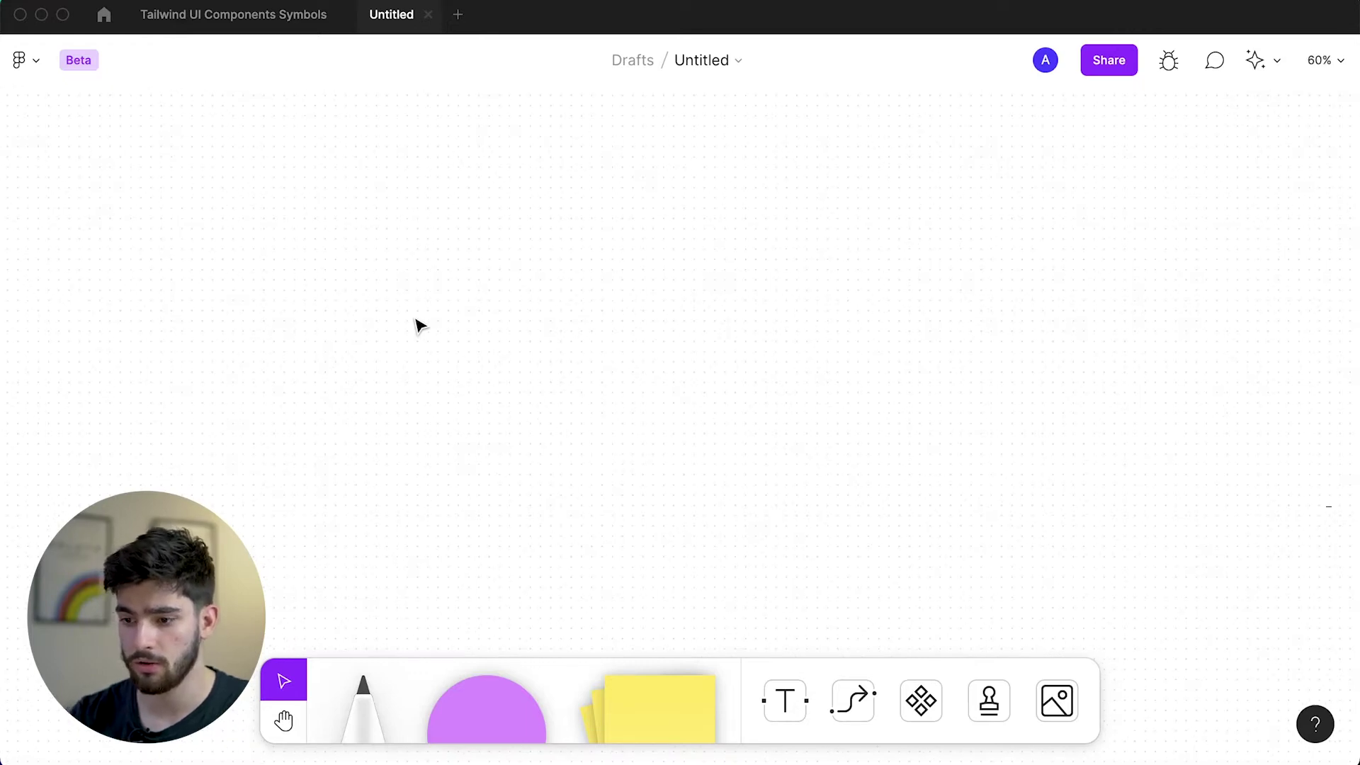
pyautogui.scroll(5, 418, 325)
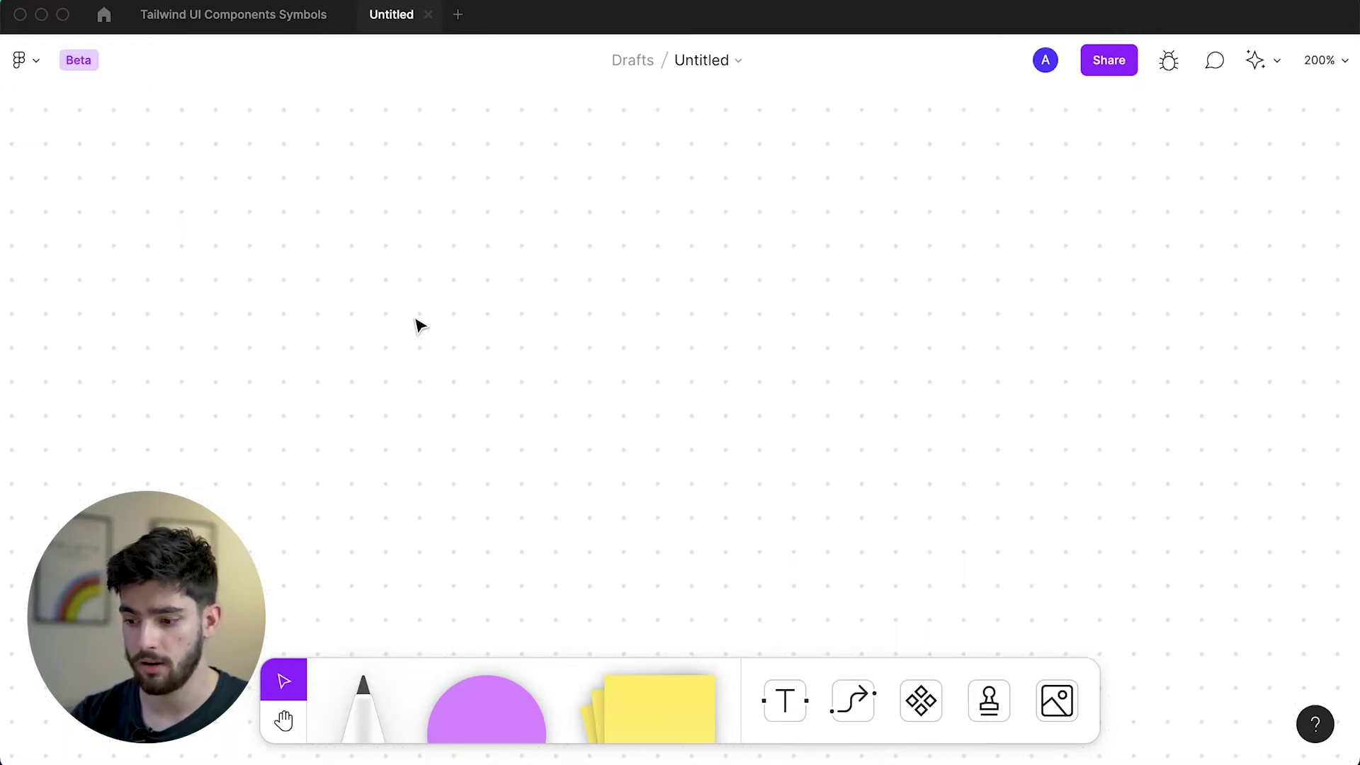
pyautogui.hotkey('shift', '0')
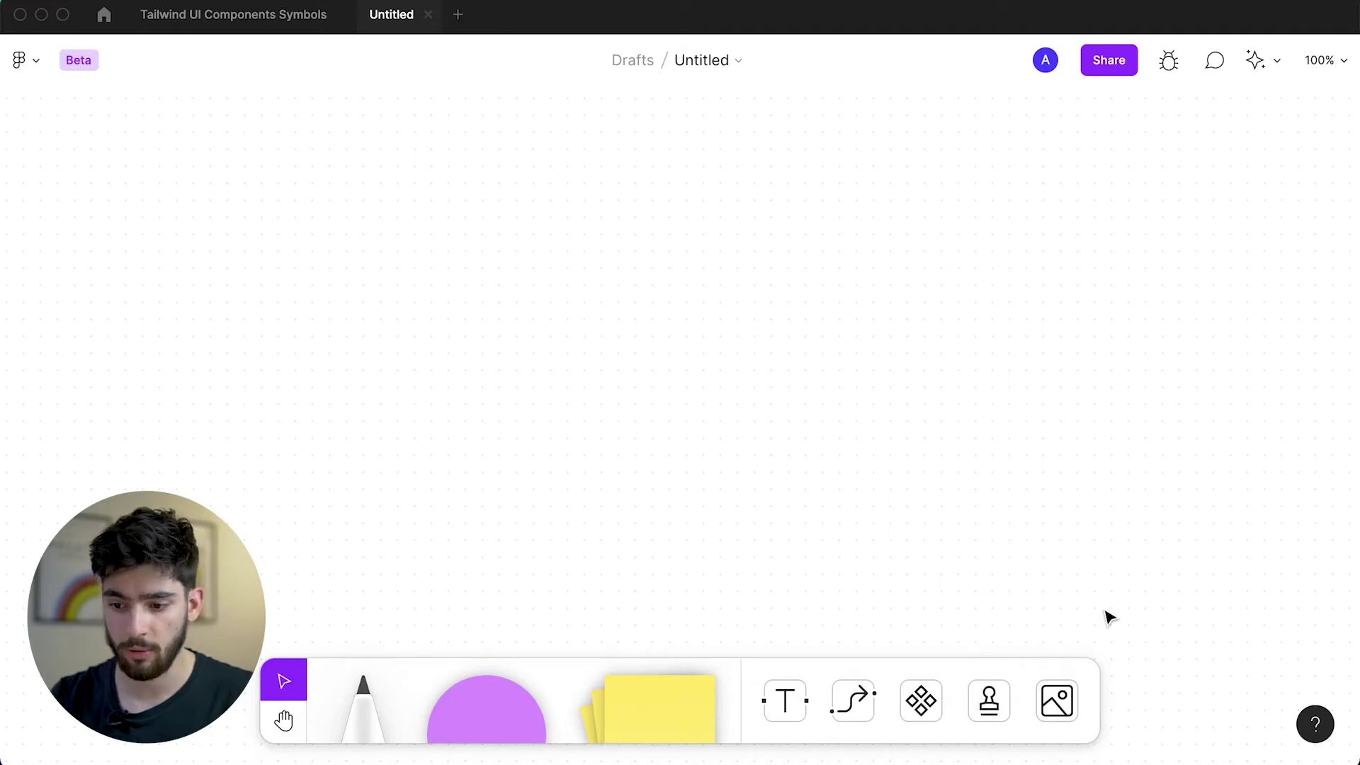
# - Draw three dark grey freehand lines: a zigzag and two diagonals below it
pyautogui.click(376, 702)
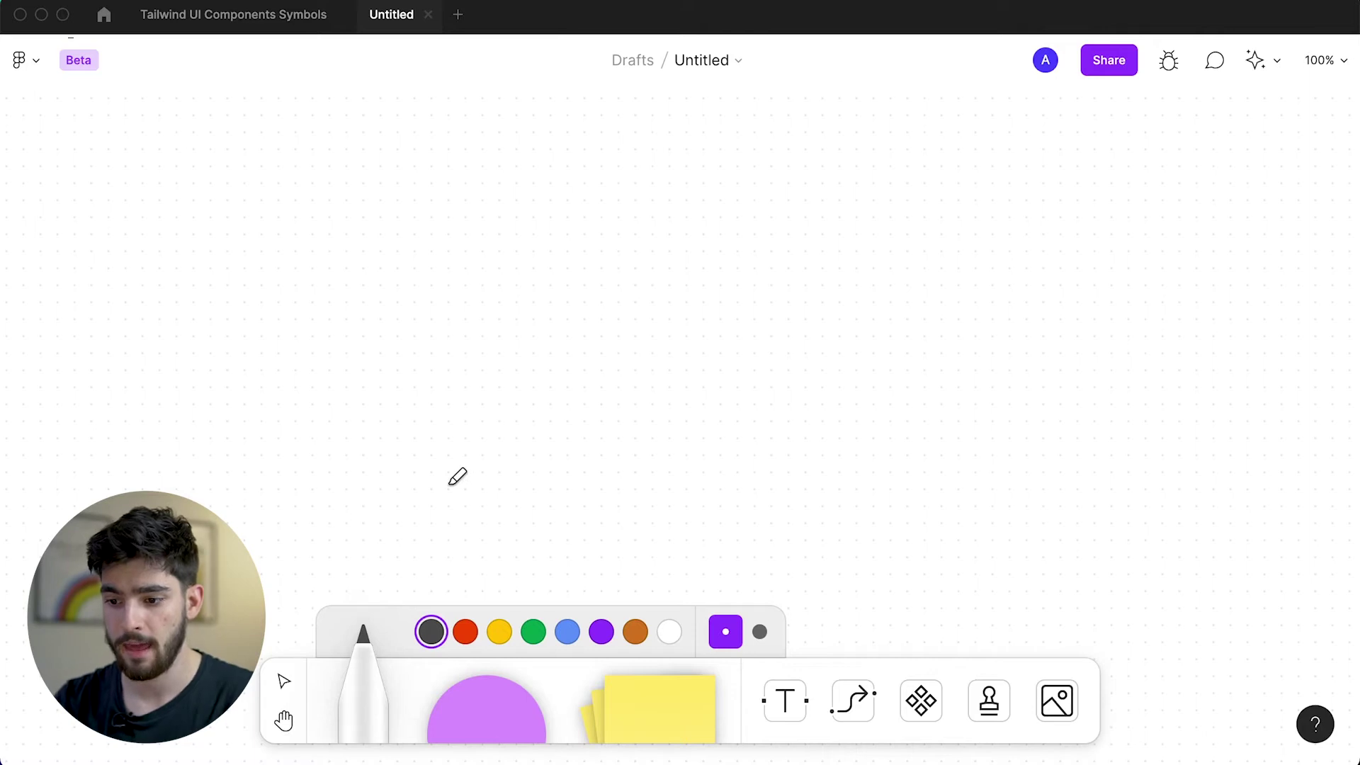
pyautogui.moveTo(407, 437)
pyautogui.mouseDown()
pyautogui.moveTo(406, 395)
pyautogui.moveTo(554, 408)
pyautogui.moveTo(547, 375)
pyautogui.moveTo(670, 308)
pyautogui.moveTo(715, 336)
pyautogui.mouseUp()
pyautogui.moveTo(454, 546)
pyautogui.mouseDown()
pyautogui.moveTo(748, 386)
pyautogui.moveTo(813, 327)
pyautogui.mouseUp()
pyautogui.moveTo(673, 516); pyautogui.dragTo(880, 417)
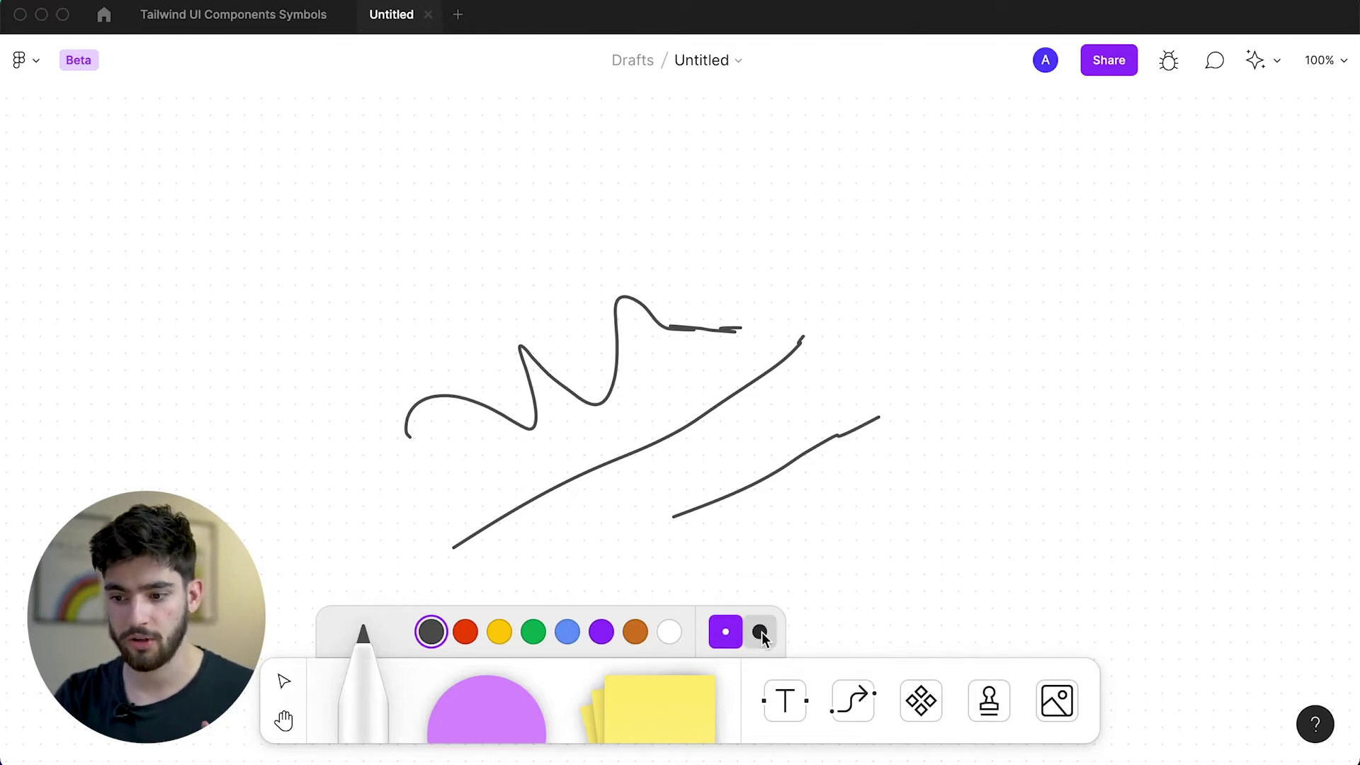
# - Add red doodles: a thin curve, then thick marker loops, a curl, a dash and a smiley
pyautogui.click(466, 631)
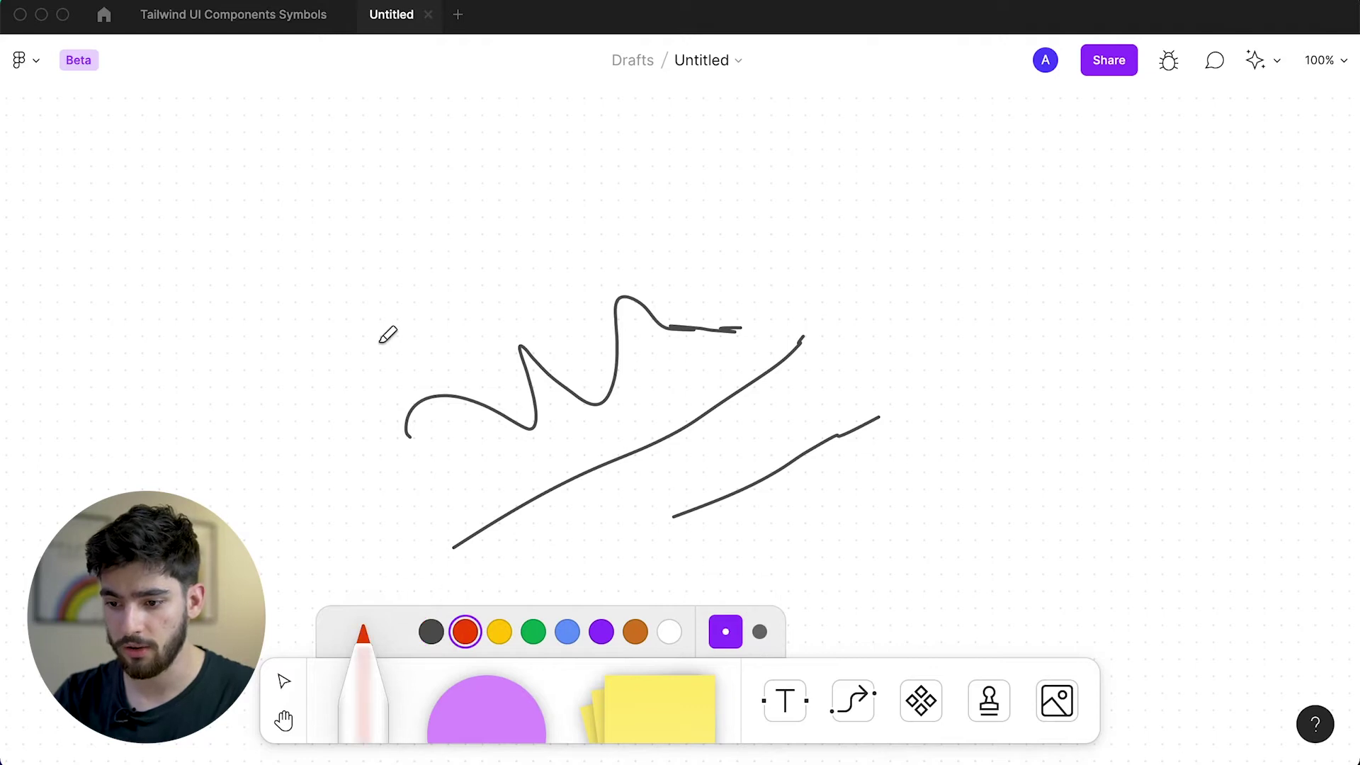
pyautogui.moveTo(353, 293)
pyautogui.mouseDown()
pyautogui.moveTo(502, 307)
pyautogui.moveTo(613, 267)
pyautogui.mouseUp()
pyautogui.click(760, 631)
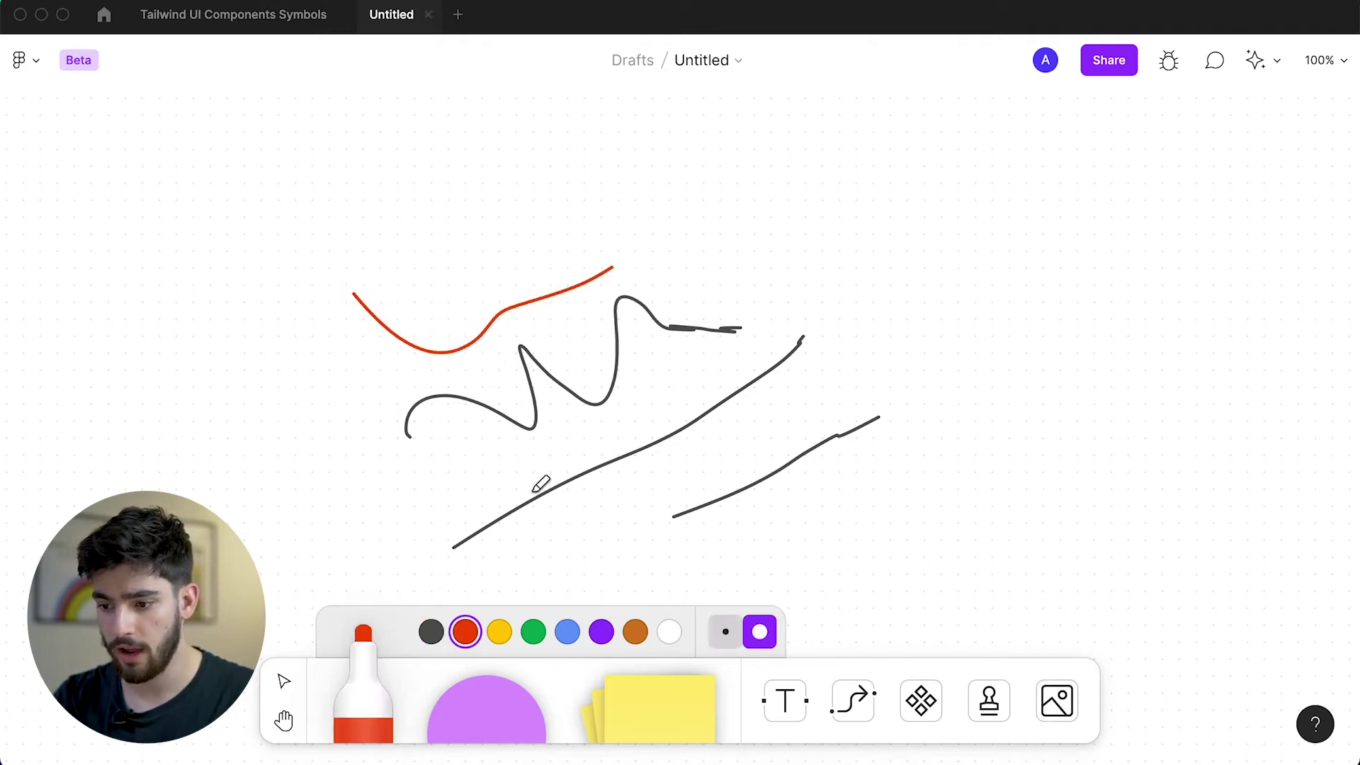
pyautogui.moveTo(425, 411)
pyautogui.mouseDown()
pyautogui.moveTo(507, 486)
pyautogui.moveTo(751, 309)
pyautogui.moveTo(591, 323)
pyautogui.mouseUp()
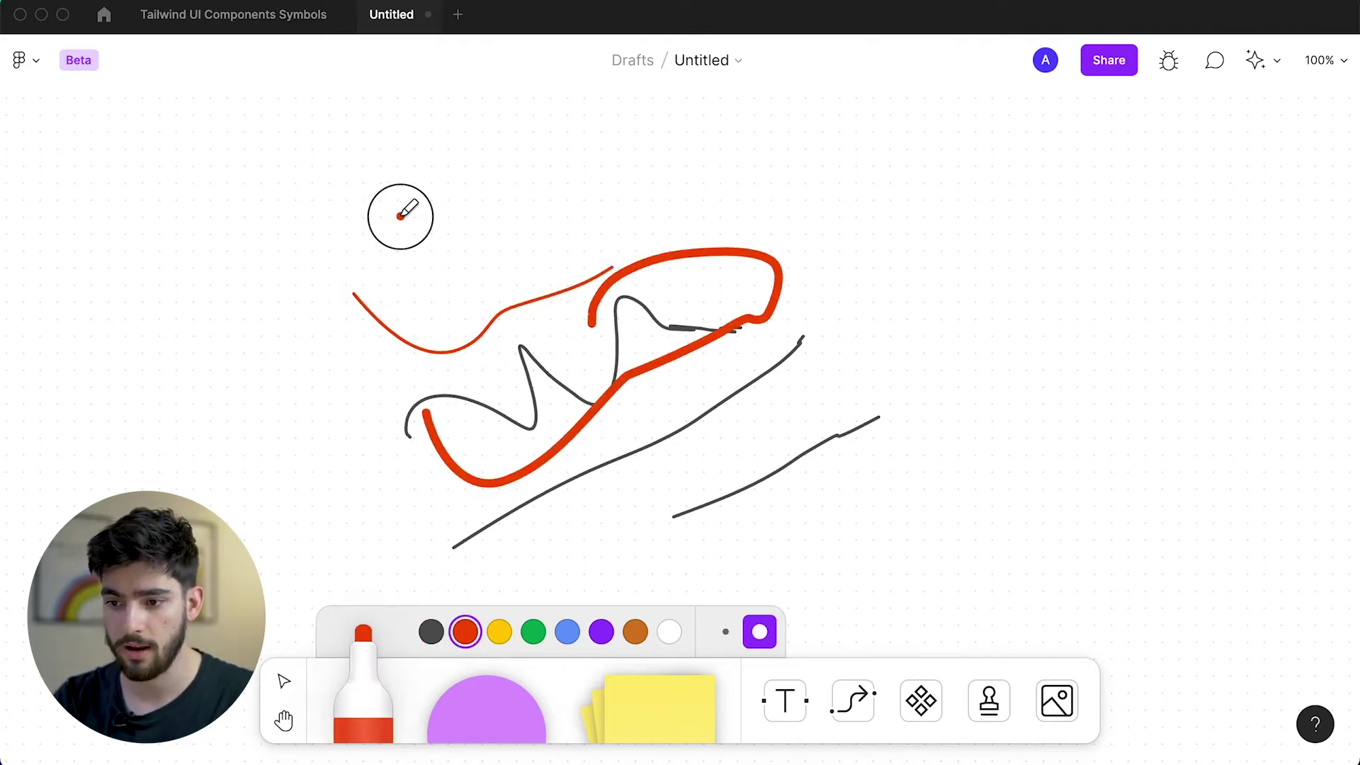
pyautogui.moveTo(401, 216)
pyautogui.mouseDown()
pyautogui.moveTo(445, 253)
pyautogui.moveTo(393, 245)
pyautogui.mouseUp()
pyautogui.moveTo(510, 206); pyautogui.dragTo(540, 170)
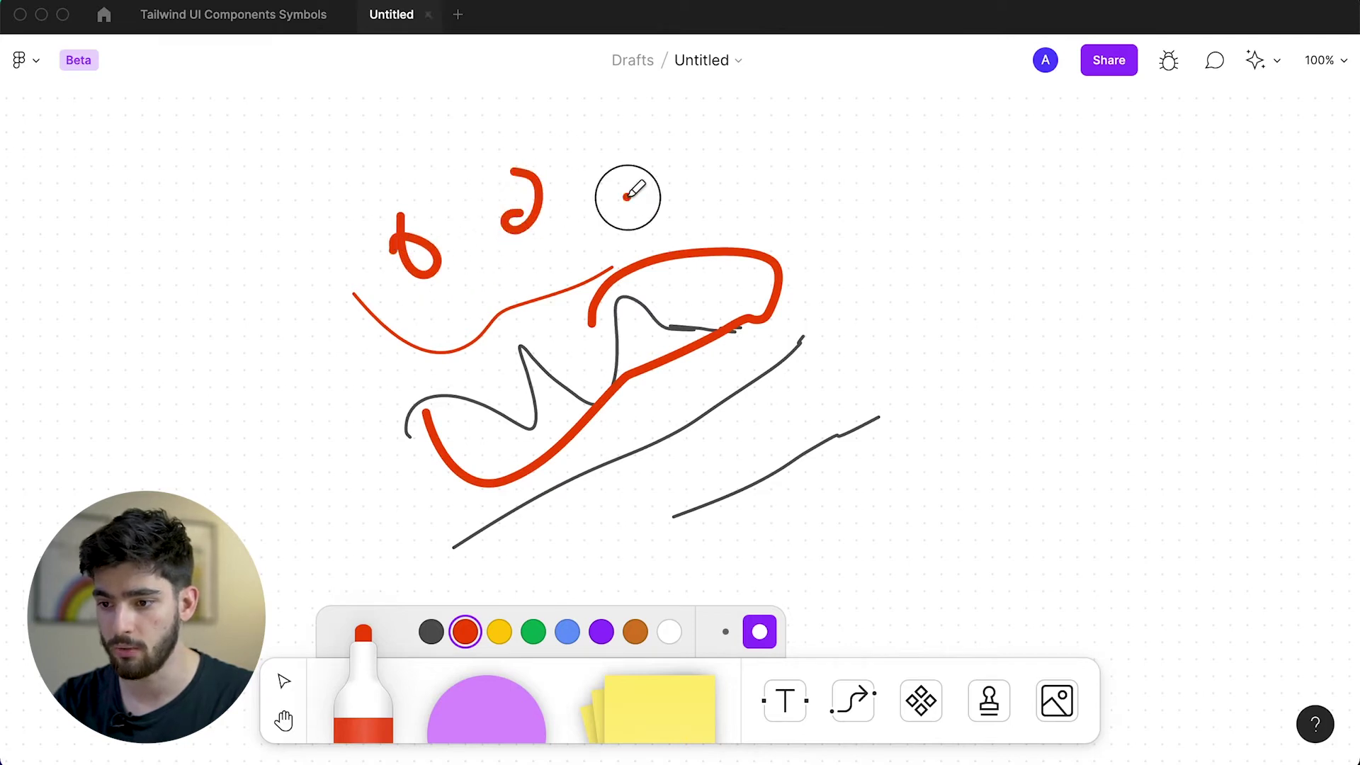
pyautogui.moveTo(626, 198); pyautogui.dragTo(673, 192)
pyautogui.moveTo(911, 187)
pyautogui.mouseDown()
pyautogui.moveTo(899, 199)
pyautogui.moveTo(957, 192)
pyautogui.moveTo(1010, 221)
pyautogui.mouseUp()
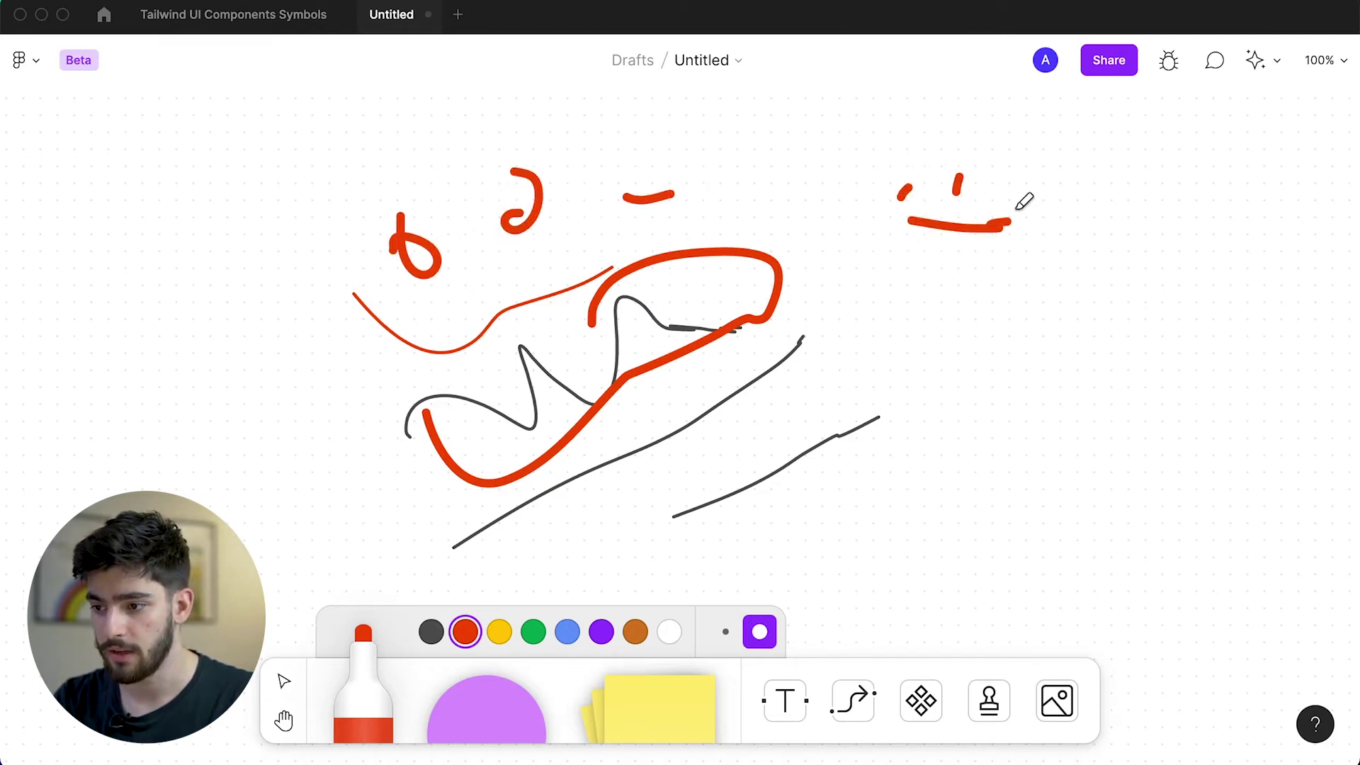
# - Draw a purple downward triangle right of the doodles and add a connected copy beside it
pyautogui.click(475, 715)
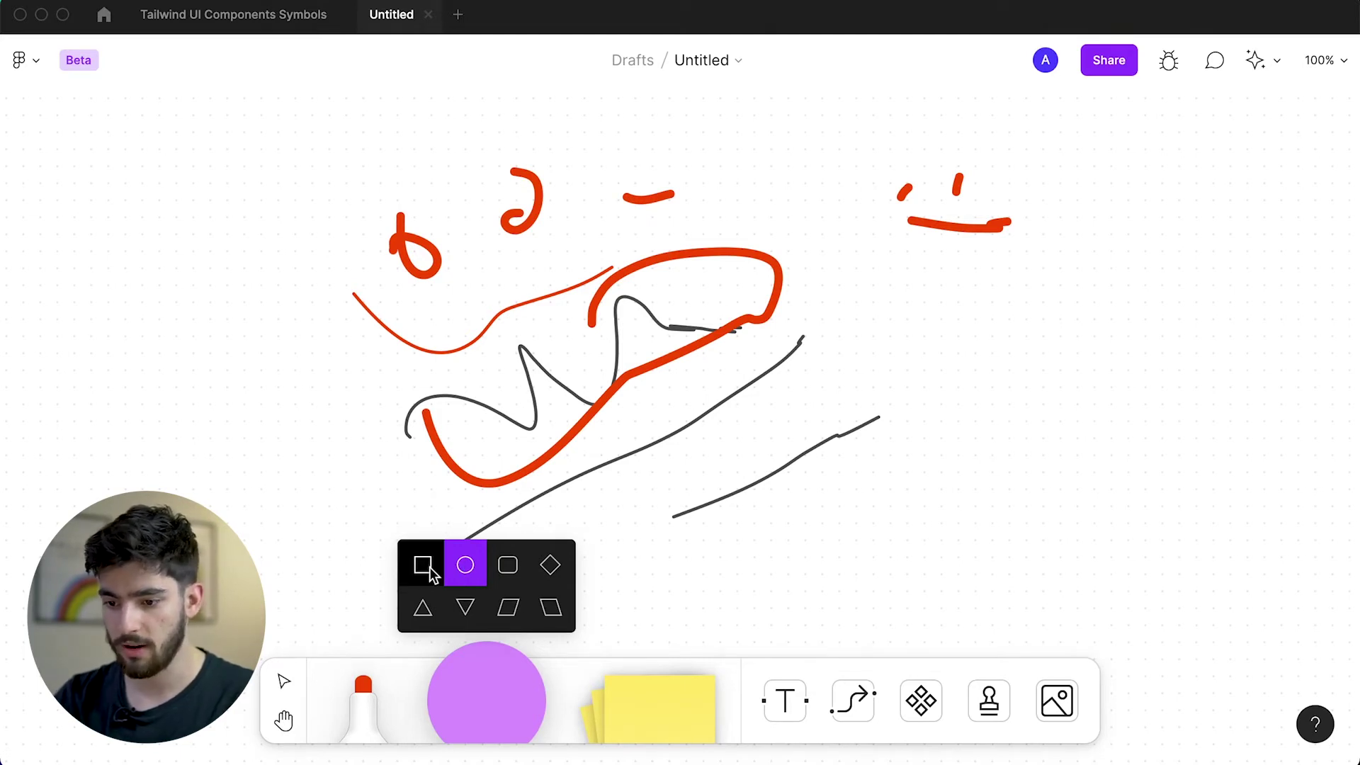
pyautogui.click(508, 607)
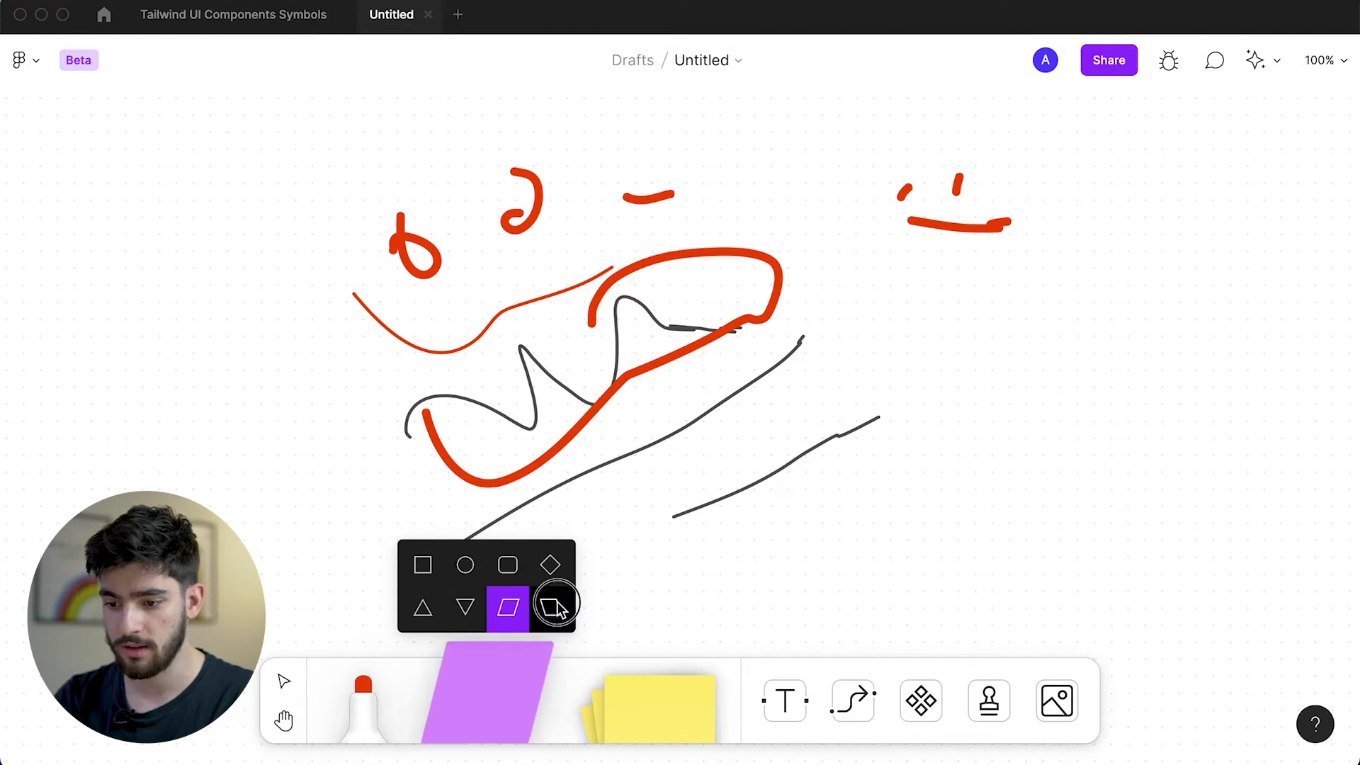
pyautogui.click(508, 565)
pyautogui.click(466, 564)
pyautogui.click(466, 607)
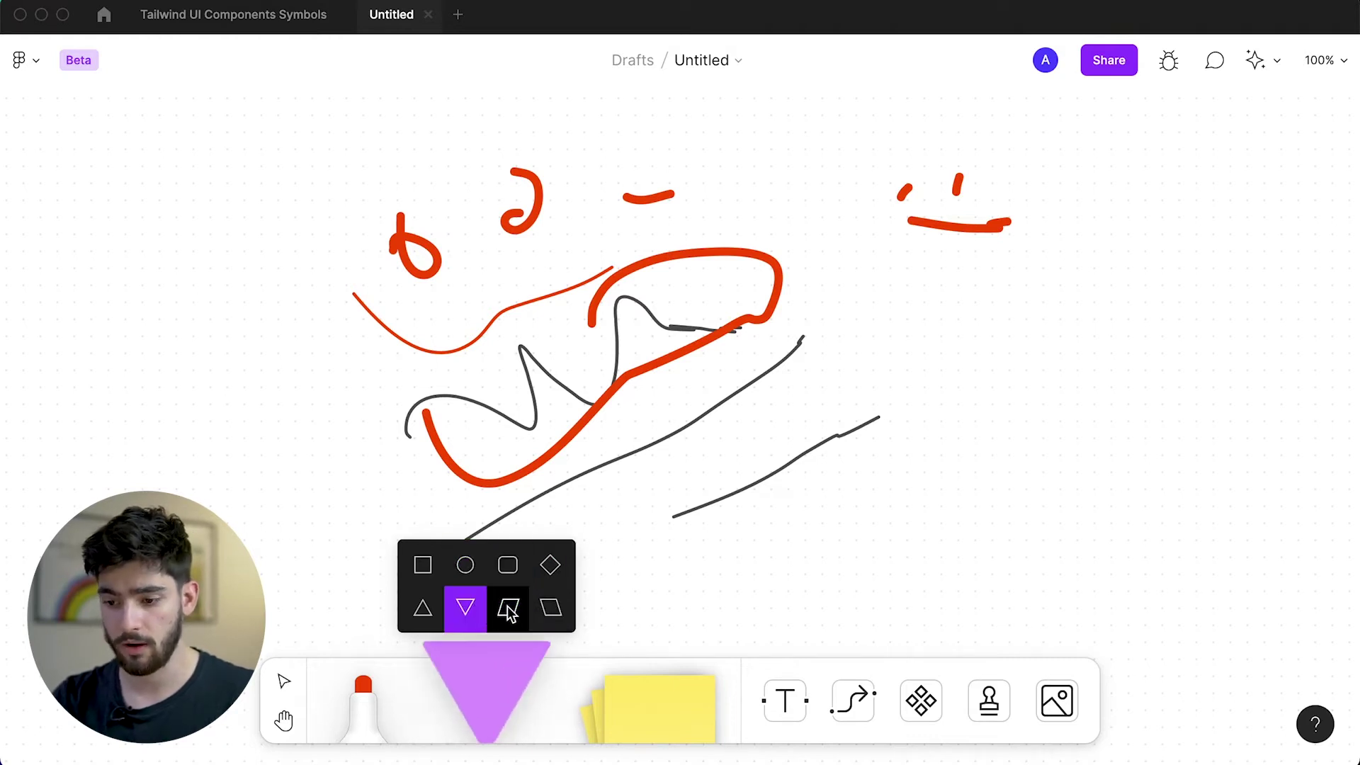
pyautogui.moveTo(959, 320)
pyautogui.mouseDown()
pyautogui.moveTo(1044, 428)
pyautogui.moveTo(1056, 405)
pyautogui.mouseUp()
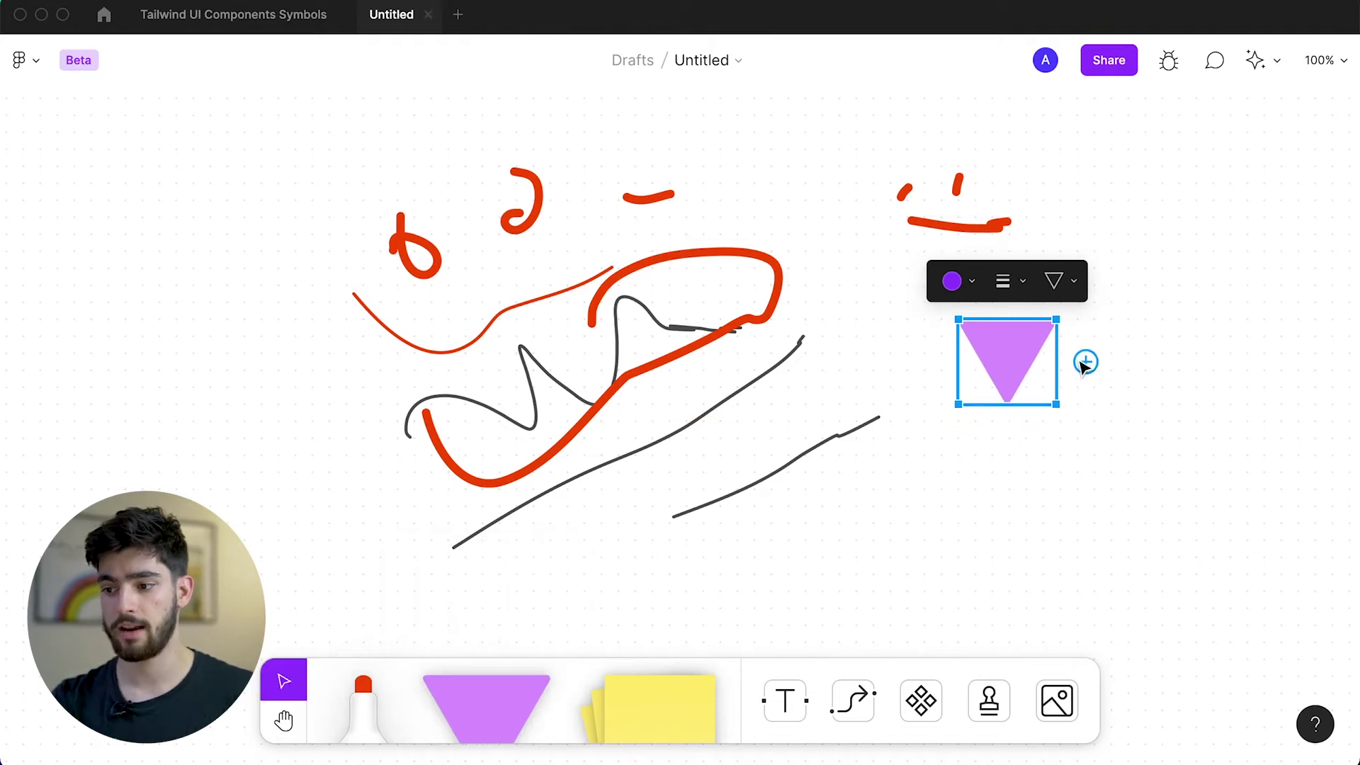
pyautogui.click(1085, 362)
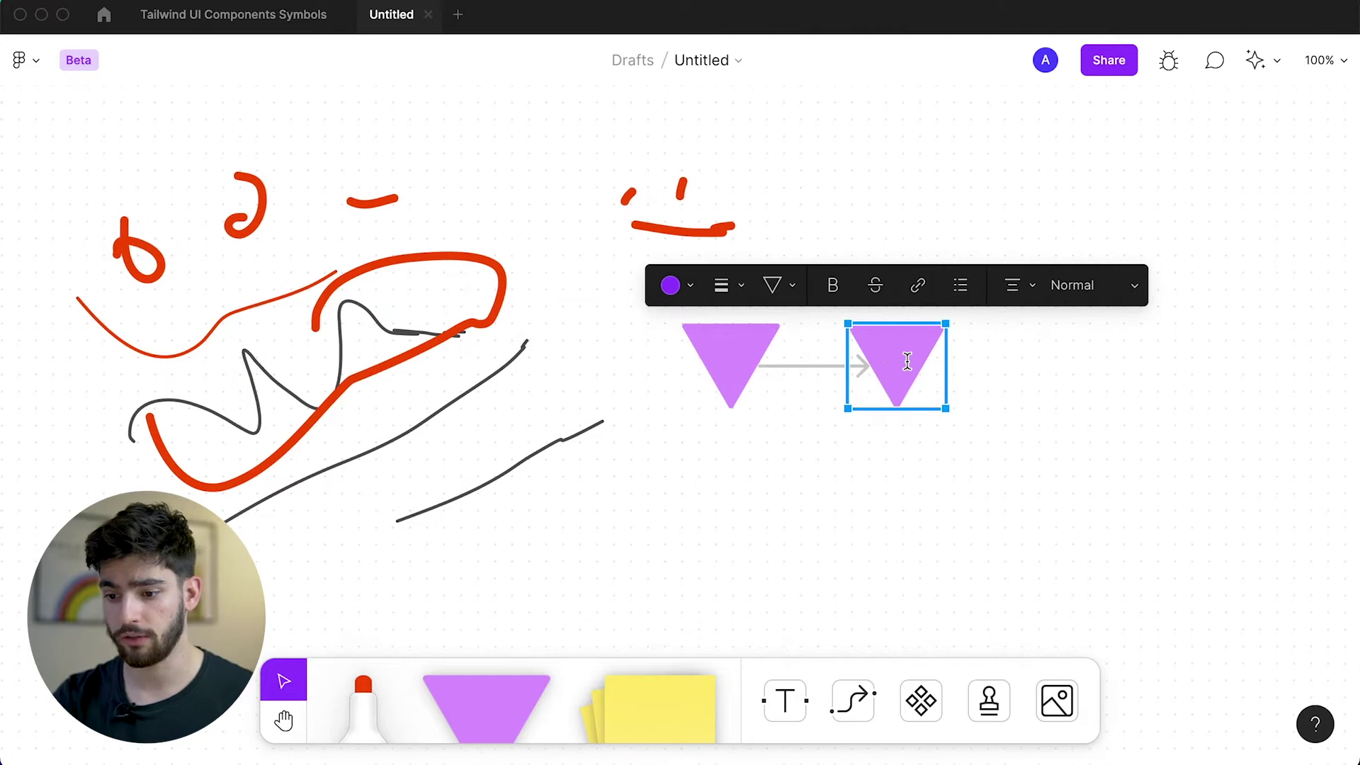
# - Draw a small purple circle right of the triangles with a connected circle beside it
pyautogui.press('o')
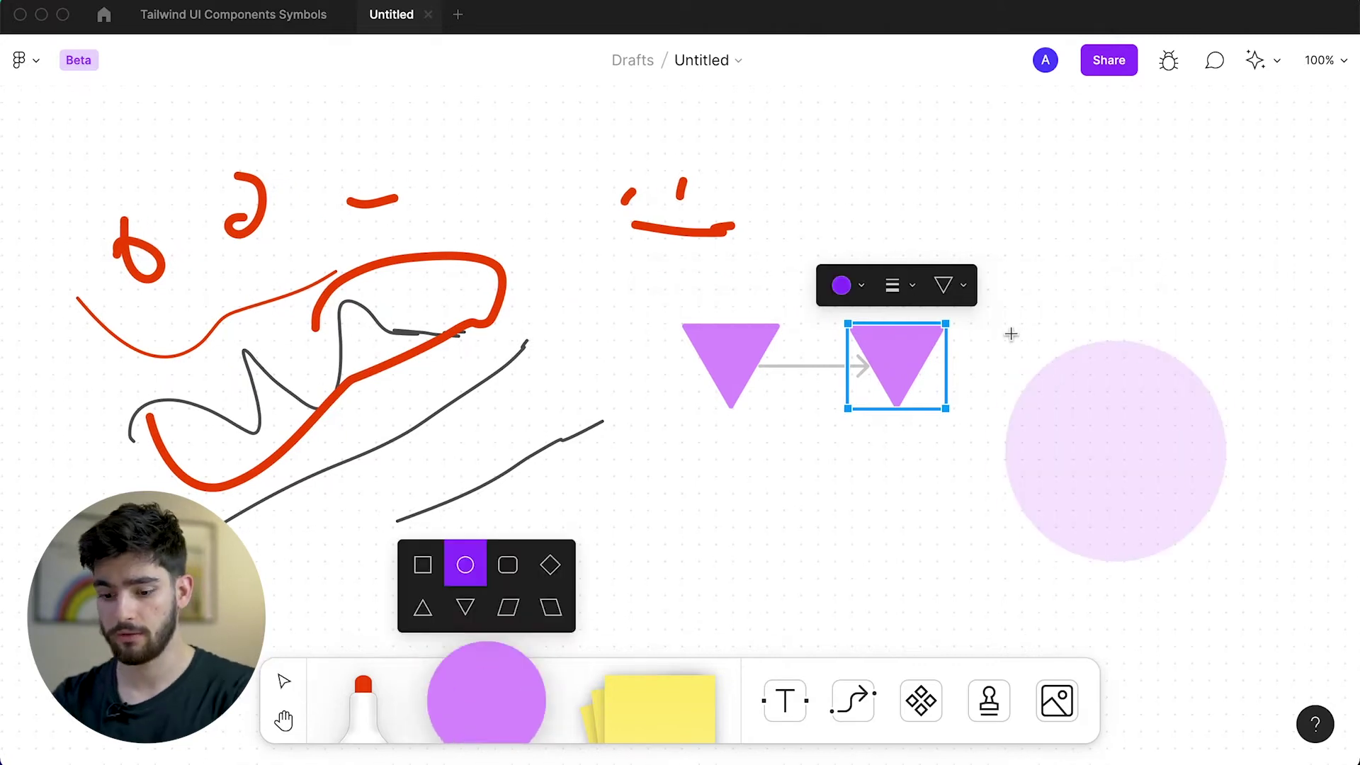
pyautogui.moveTo(1004, 341)
pyautogui.mouseDown()
pyautogui.moveTo(1059, 372)
pyautogui.moveTo(1077, 411)
pyautogui.mouseUp()
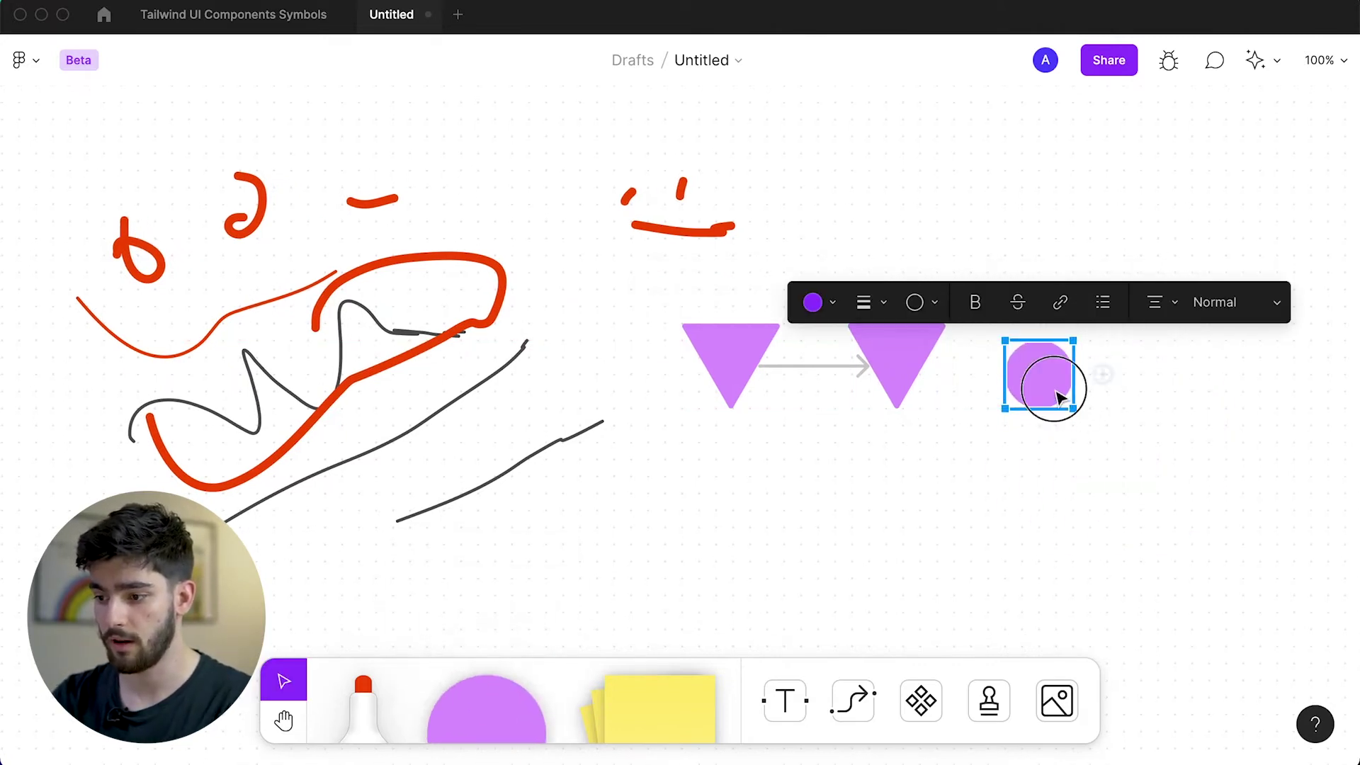
pyautogui.click(1102, 376)
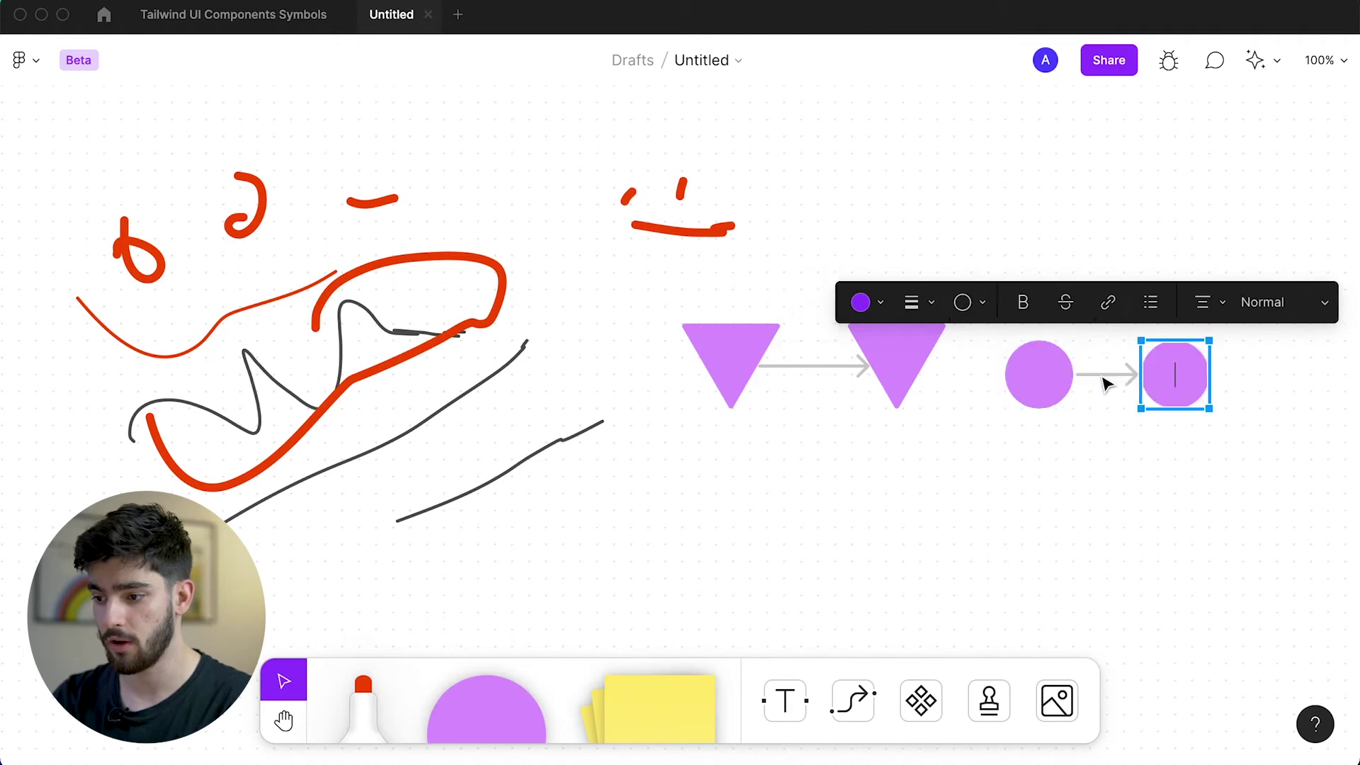
# - Label the left circle 'user 1' and the right circle 'thing 1'
pyautogui.click(1044, 378)
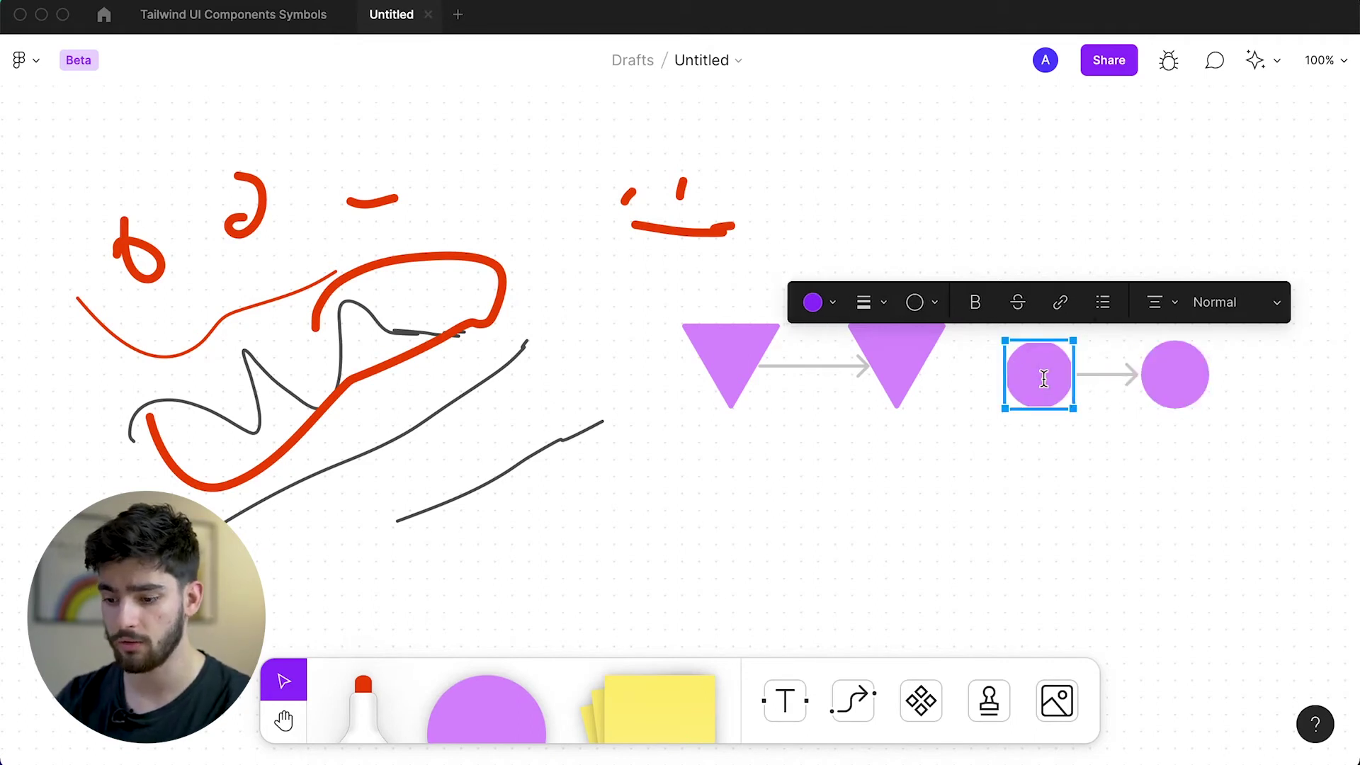
pyautogui.write('asdasd')
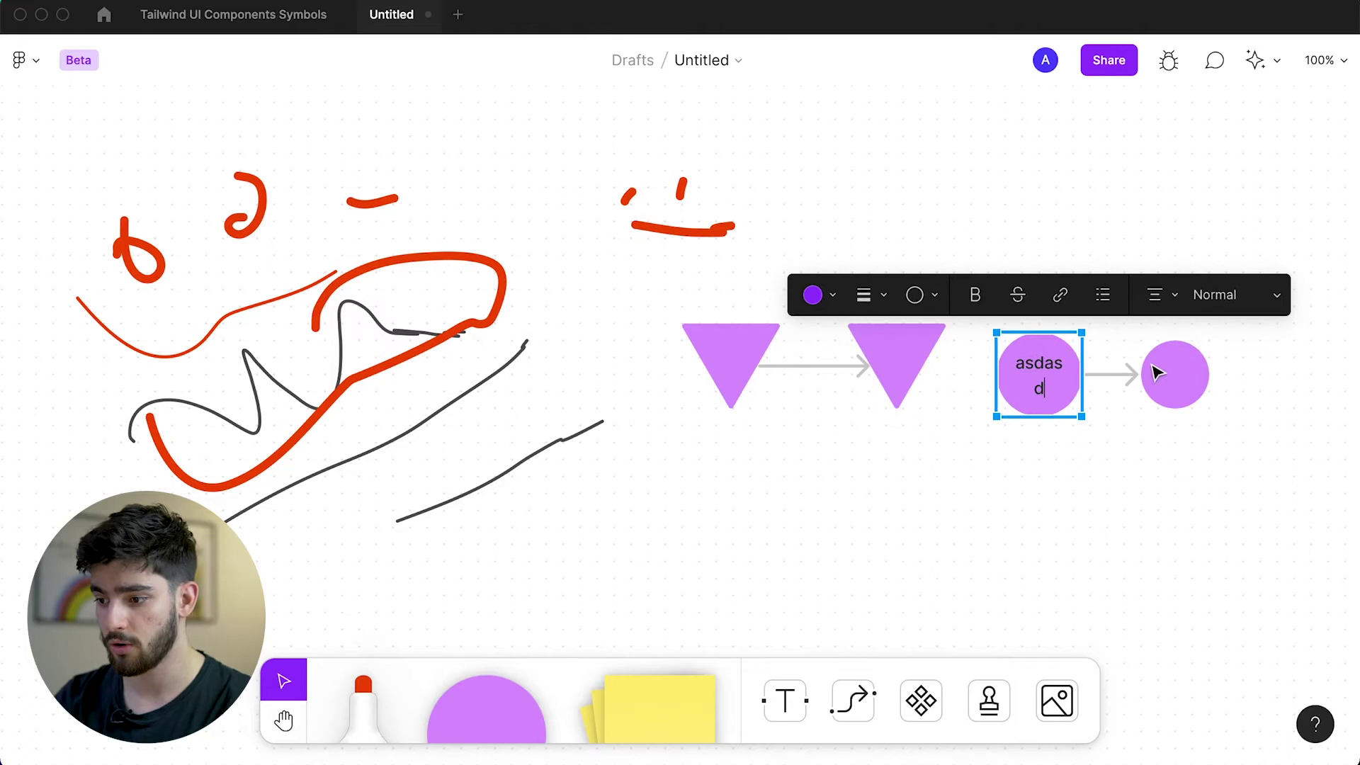
pyautogui.click(1170, 371)
pyautogui.doubleClick(1055, 363)
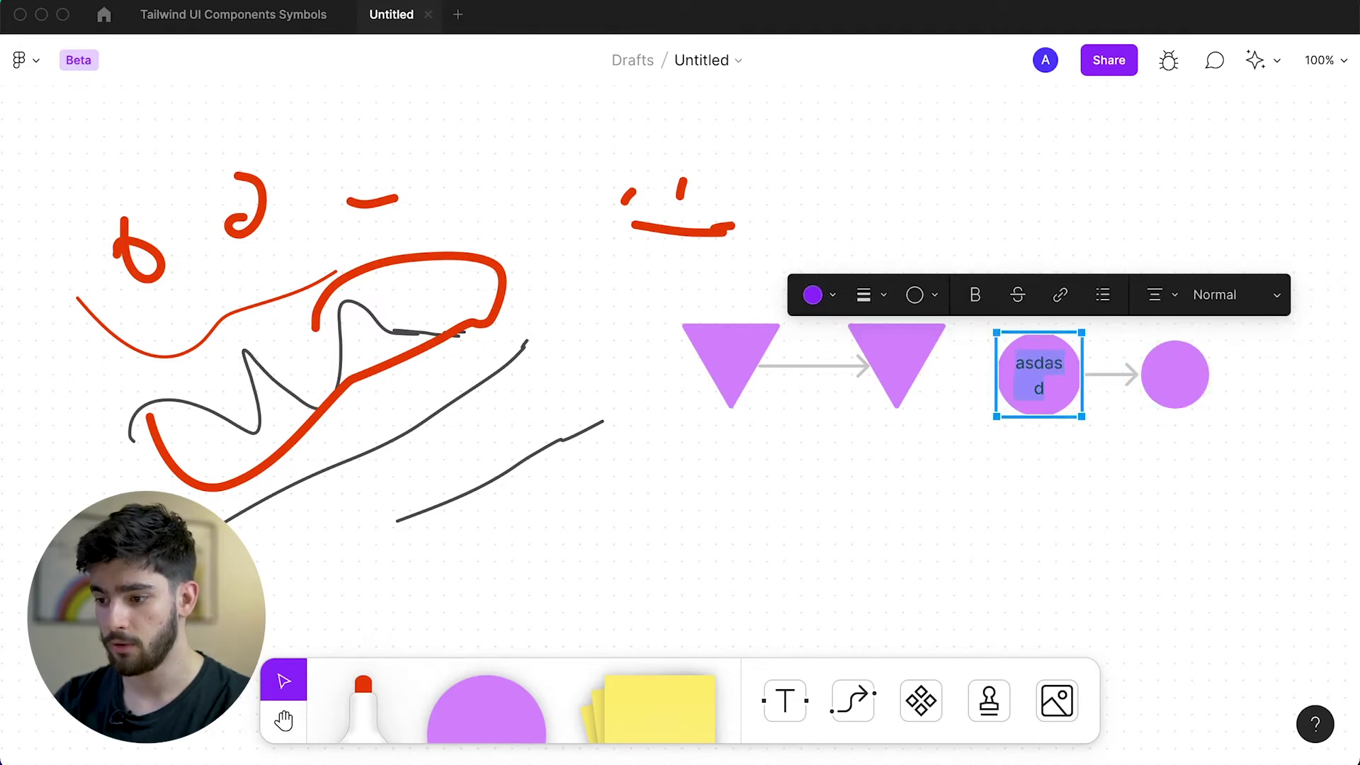
pyautogui.write('user 1')
pyautogui.click(1164, 371)
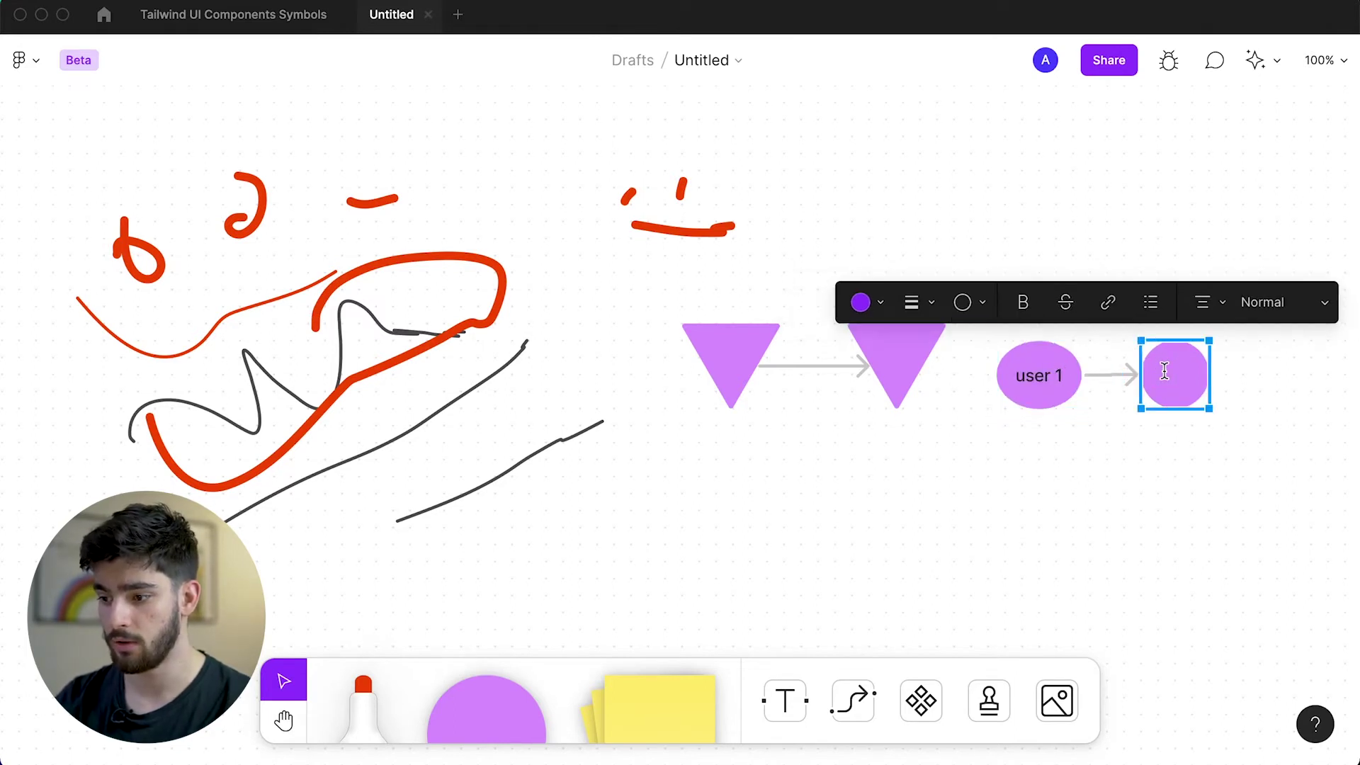
pyautogui.write('thing 1')
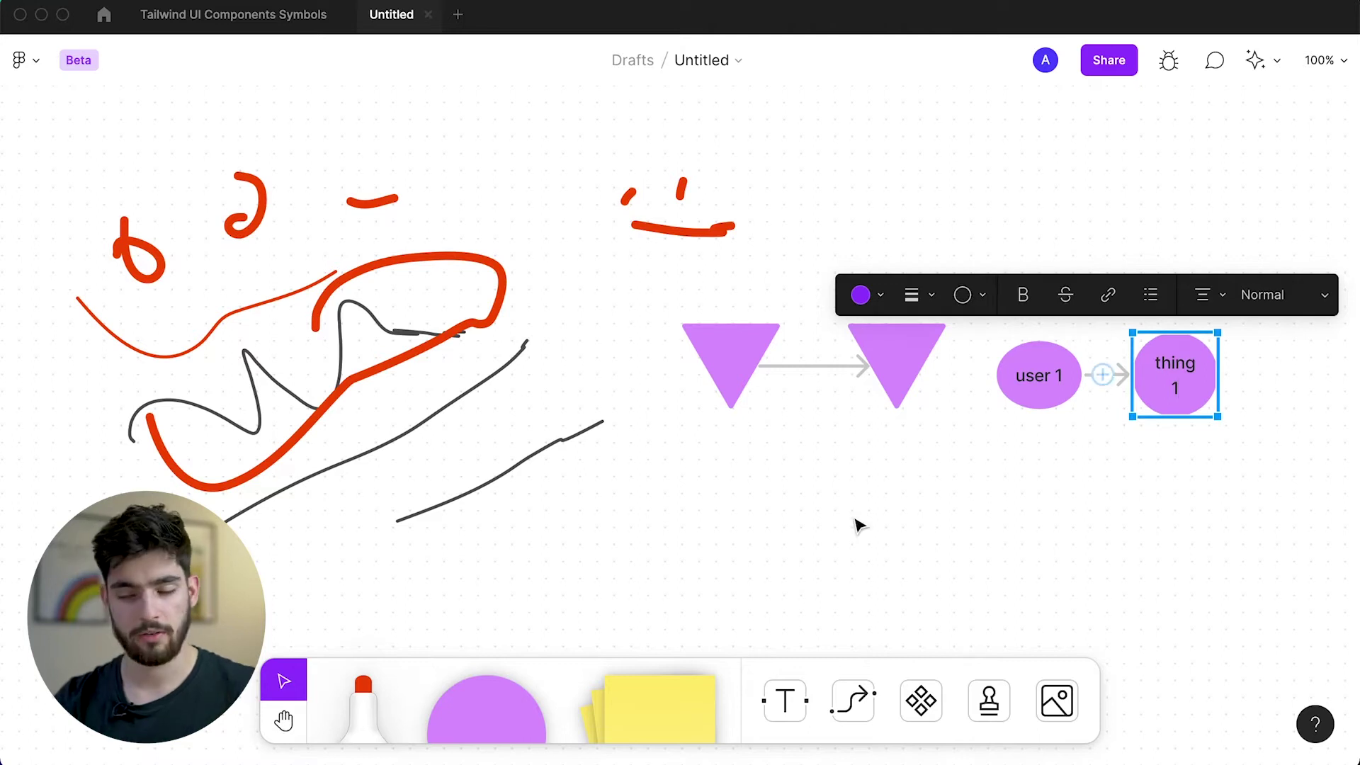
pyautogui.press('Escape')
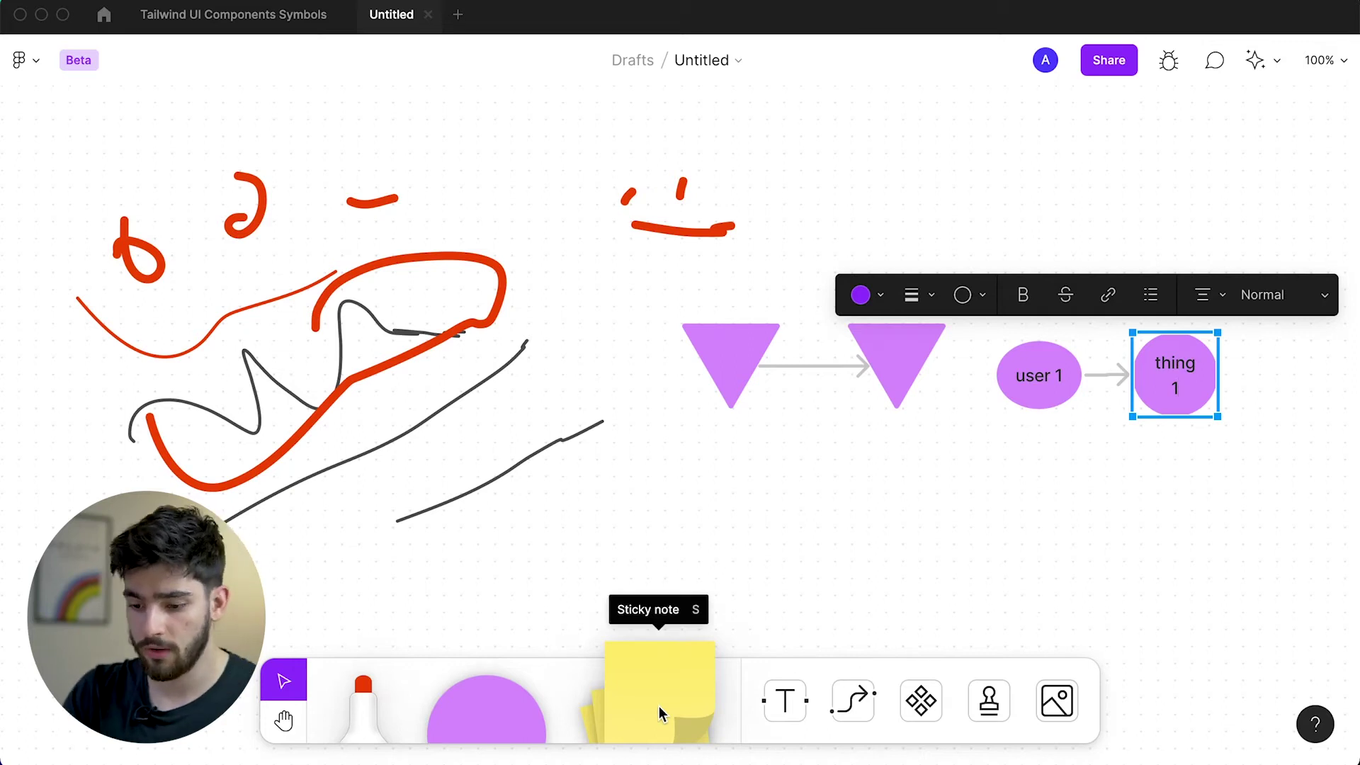
# - Change the circle label to 'thing 1s' and place a yellow sticky note with text below the triangles
pyautogui.write('s')
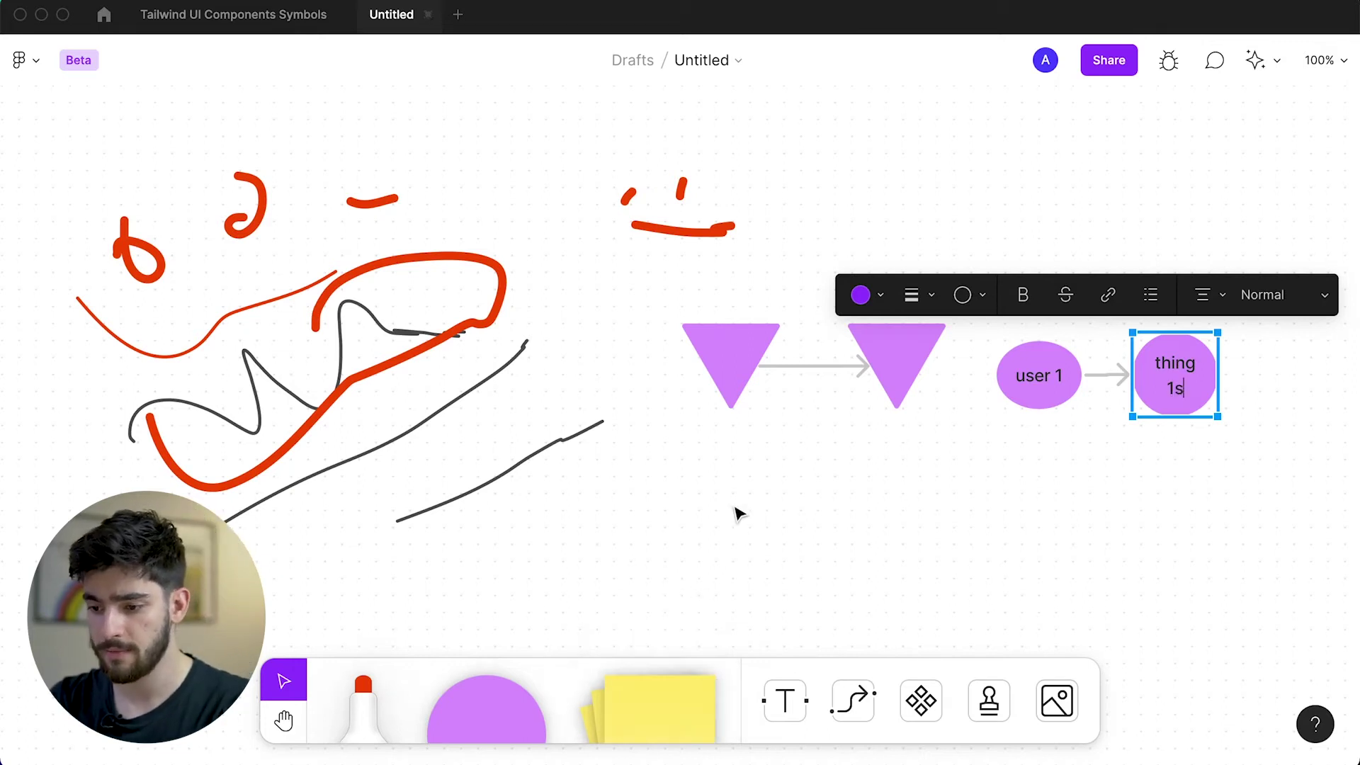
pyautogui.click(737, 471)
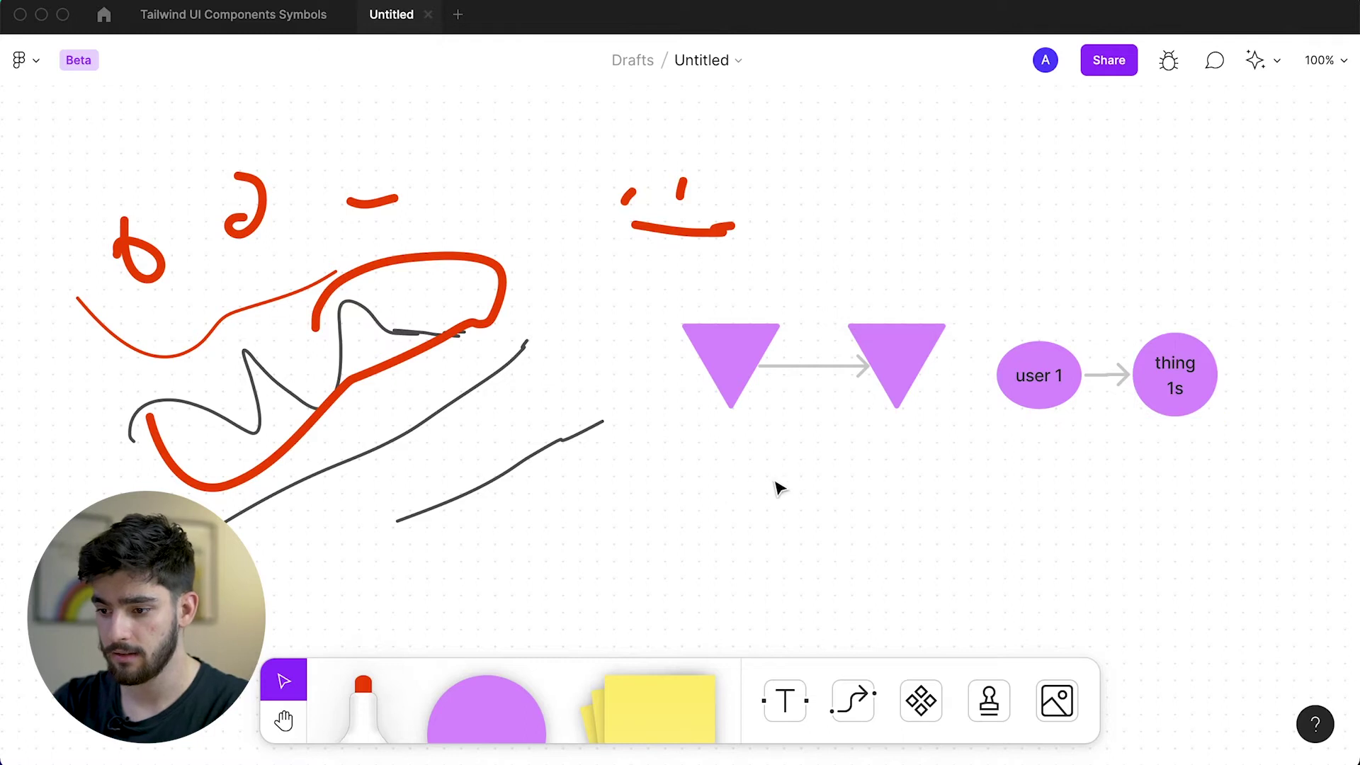
pyautogui.press('s')
pyautogui.scroll(-1, 761, 488)
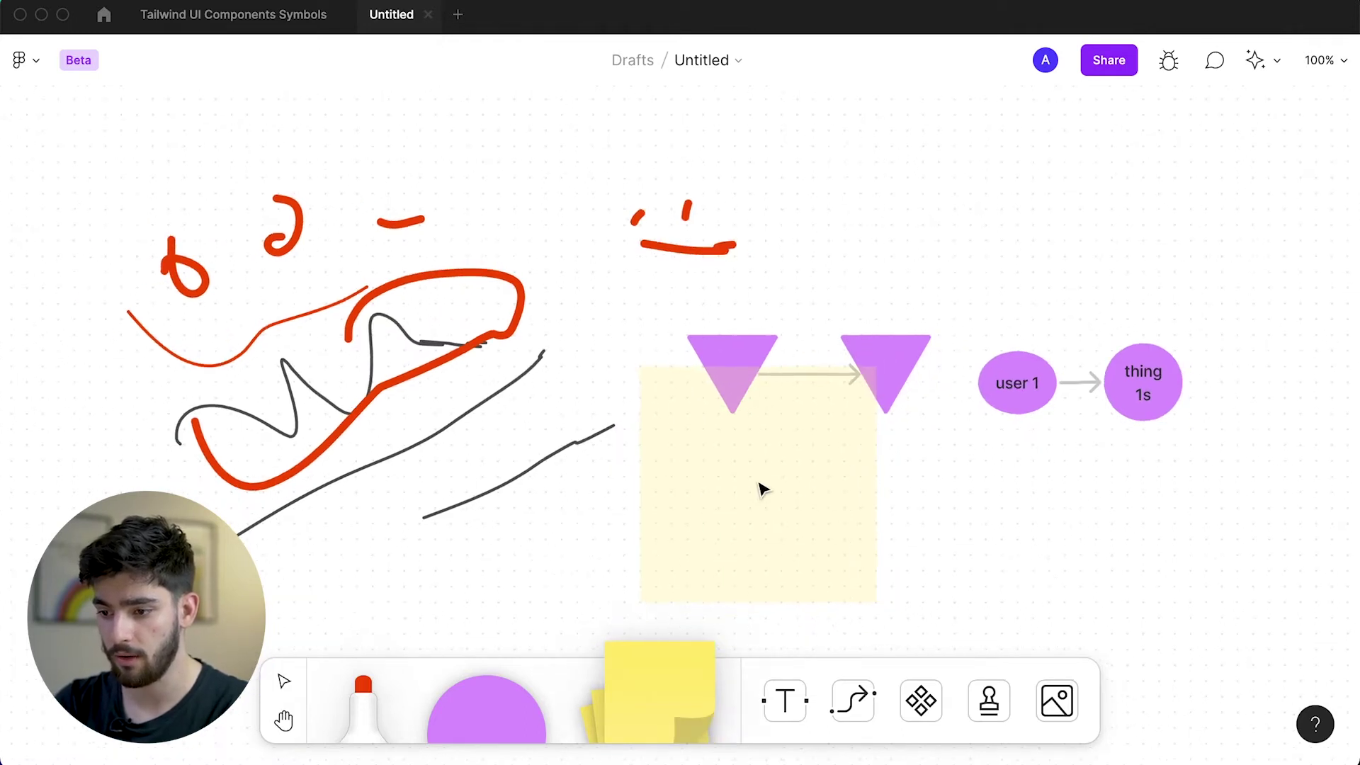
pyautogui.scroll(-5, 805, 495)
pyautogui.scroll(3, 848, 521)
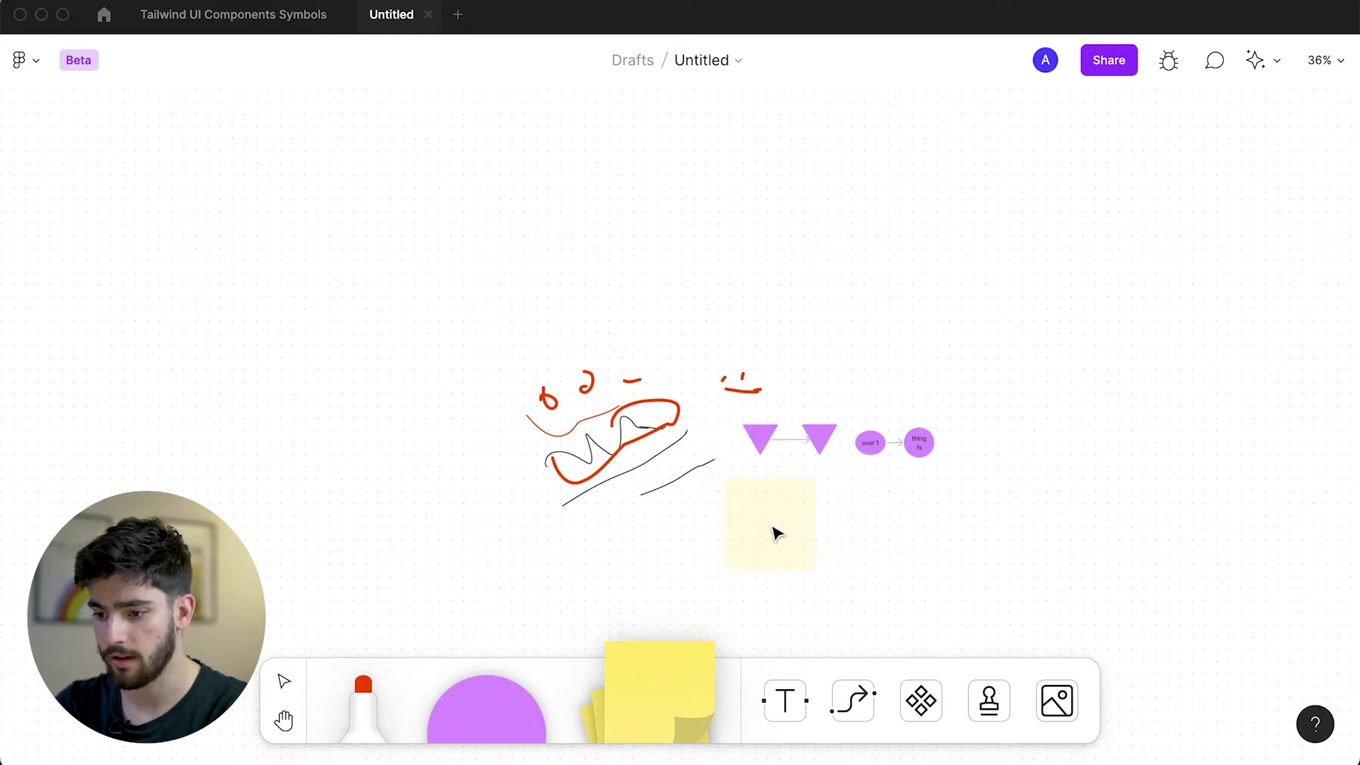
pyautogui.click(752, 520)
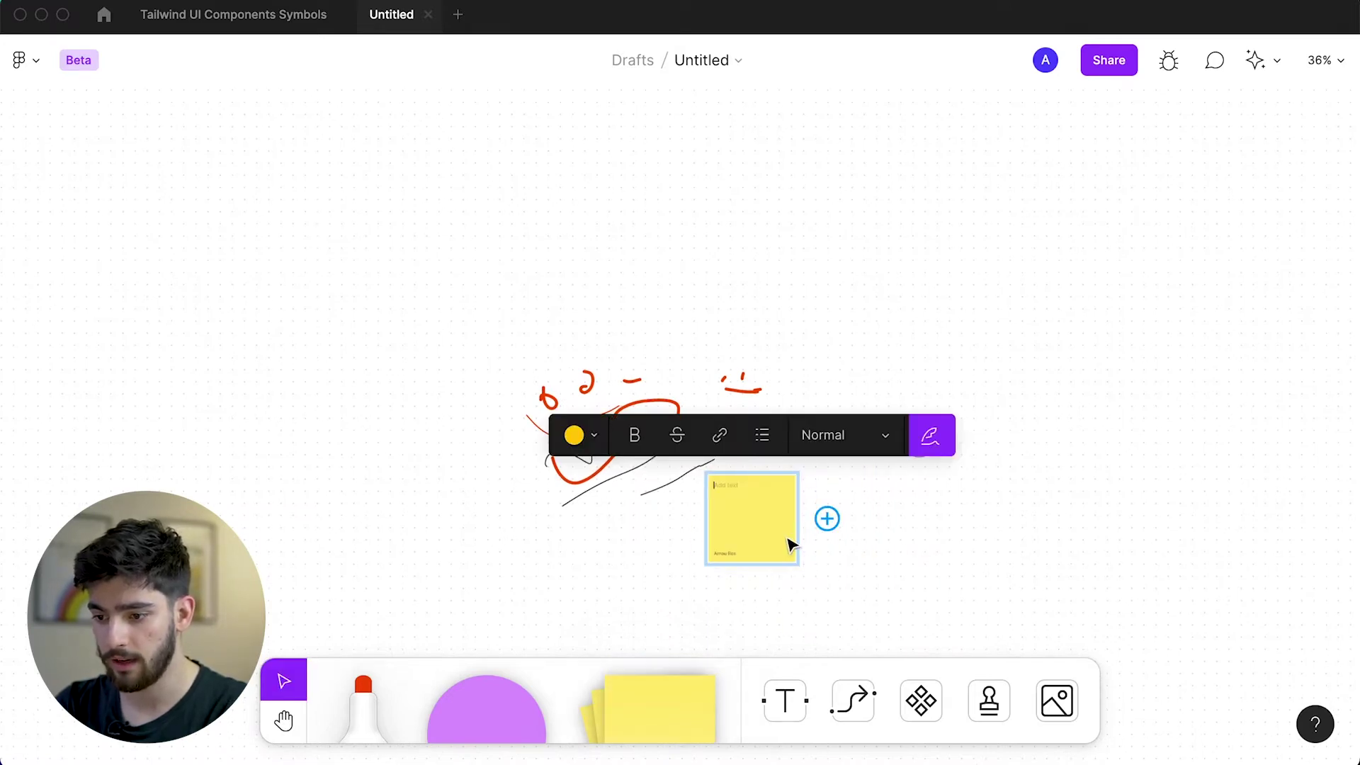
pyautogui.scroll(2, 792, 545)
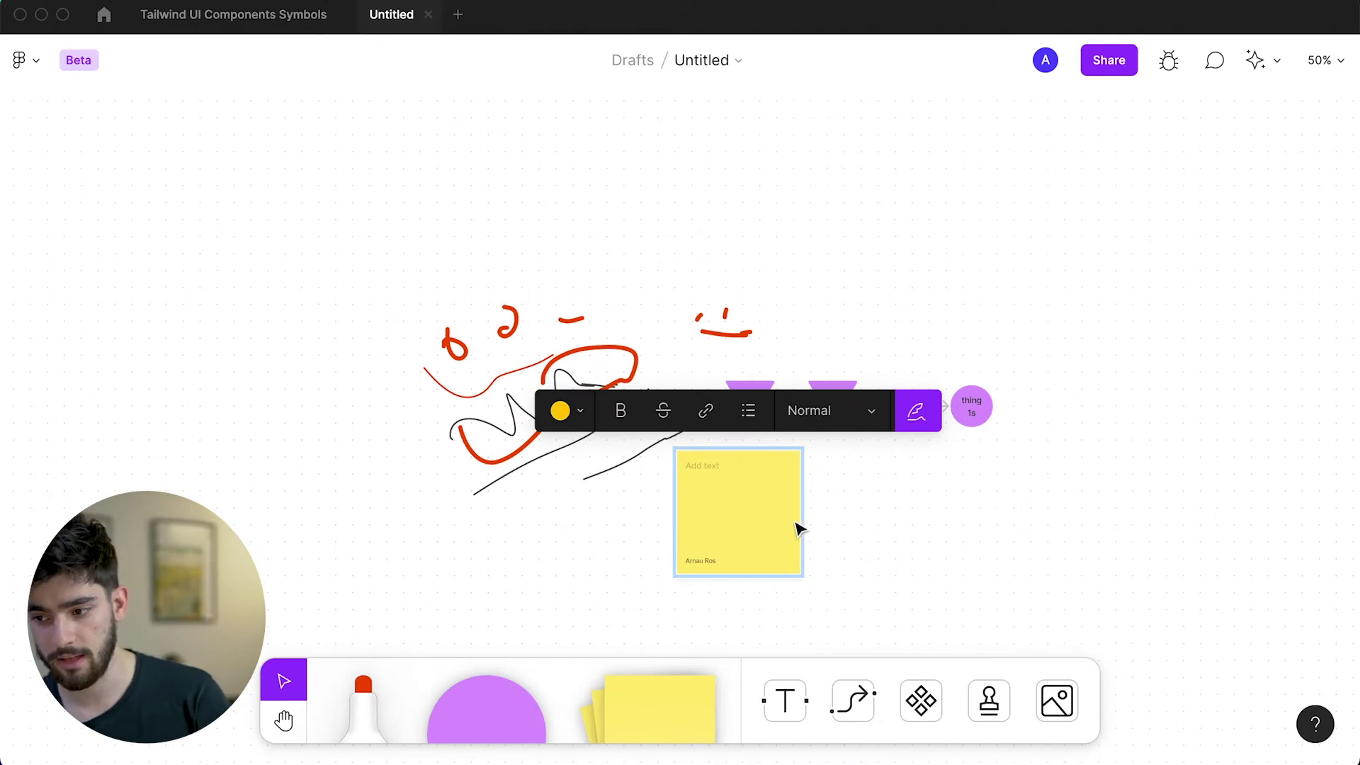
pyautogui.click(917, 415)
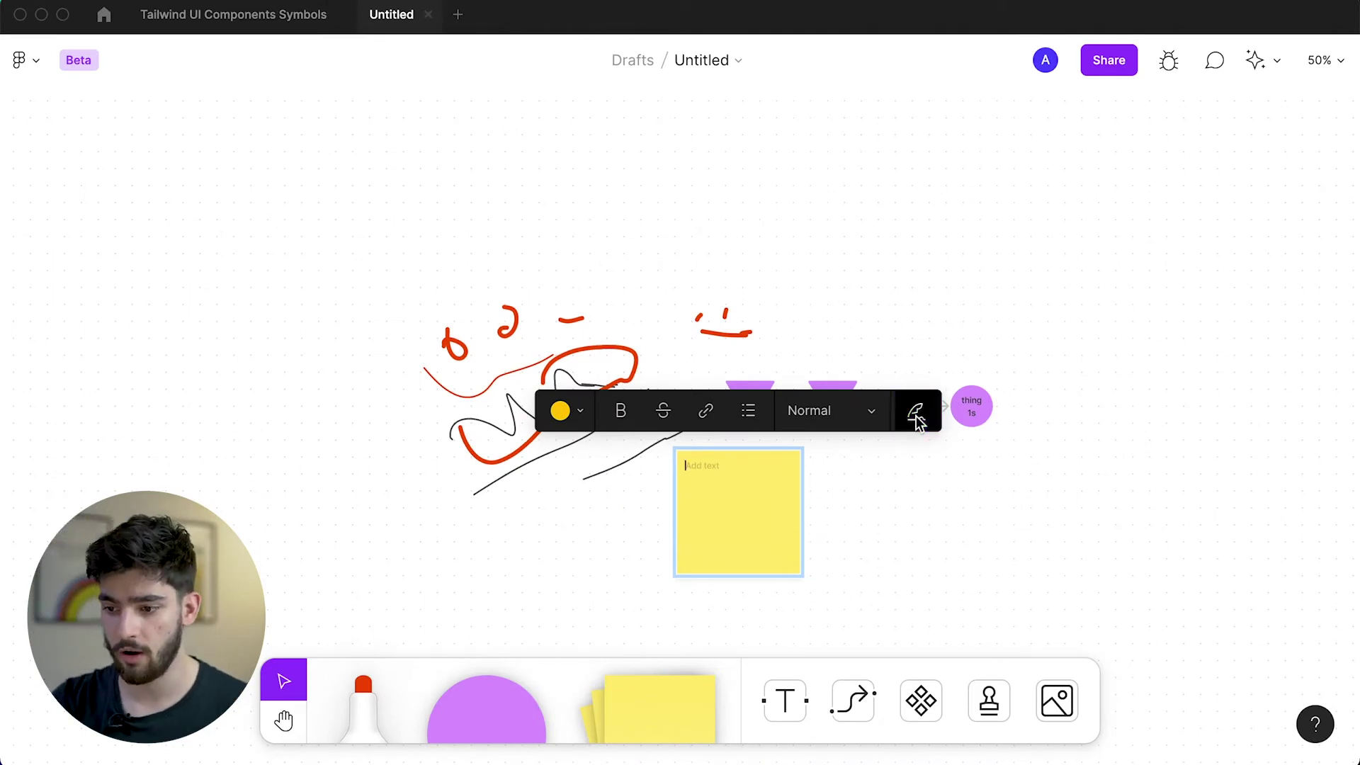
pyautogui.click(917, 418)
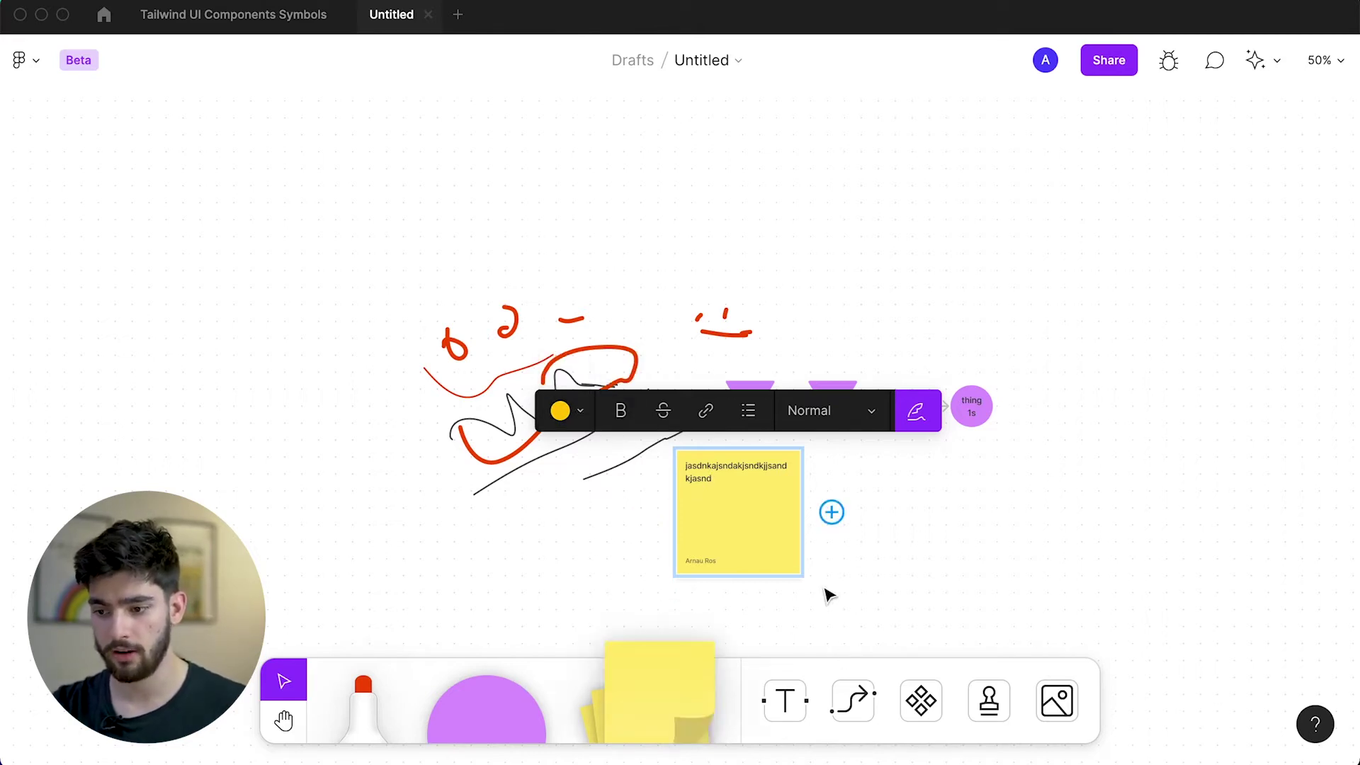
pyautogui.click(825, 633)
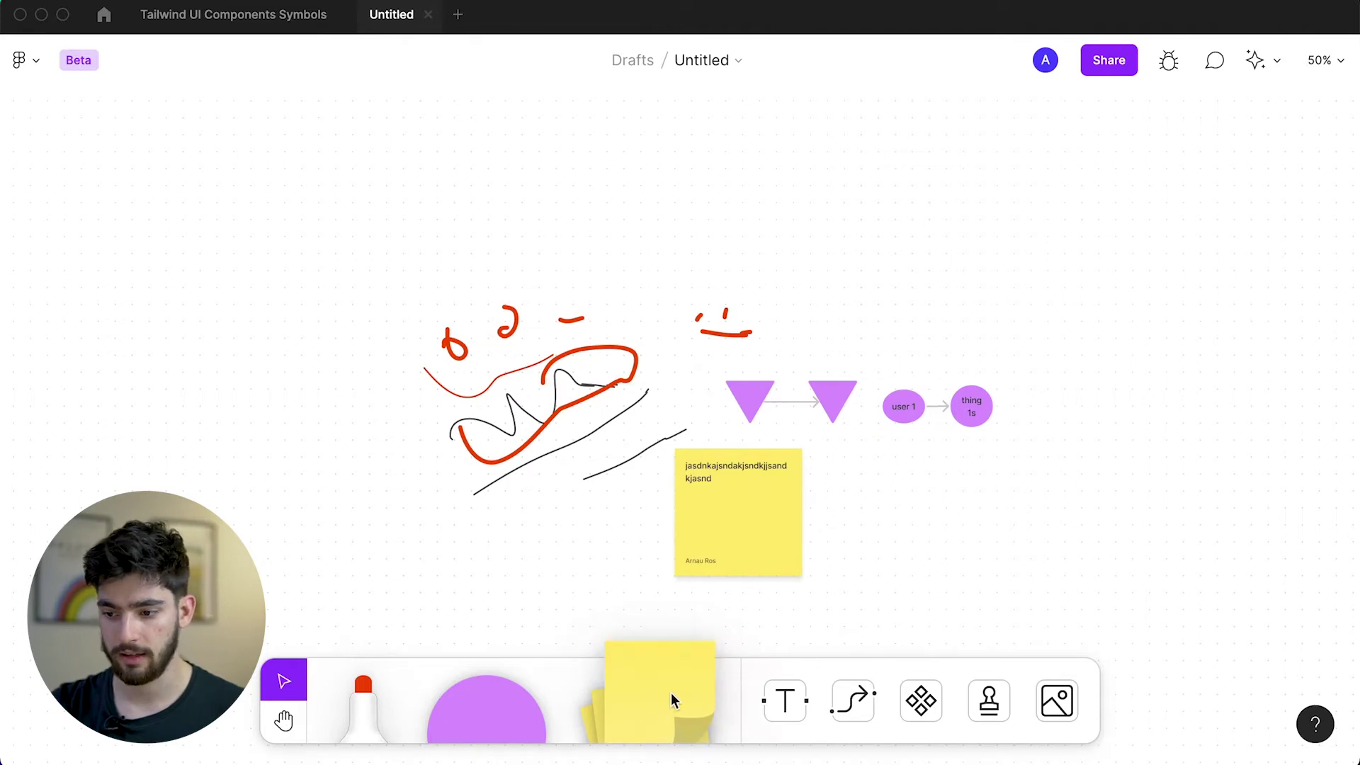
# - Change the sticky note's colour from yellow to green
pyautogui.click(753, 511)
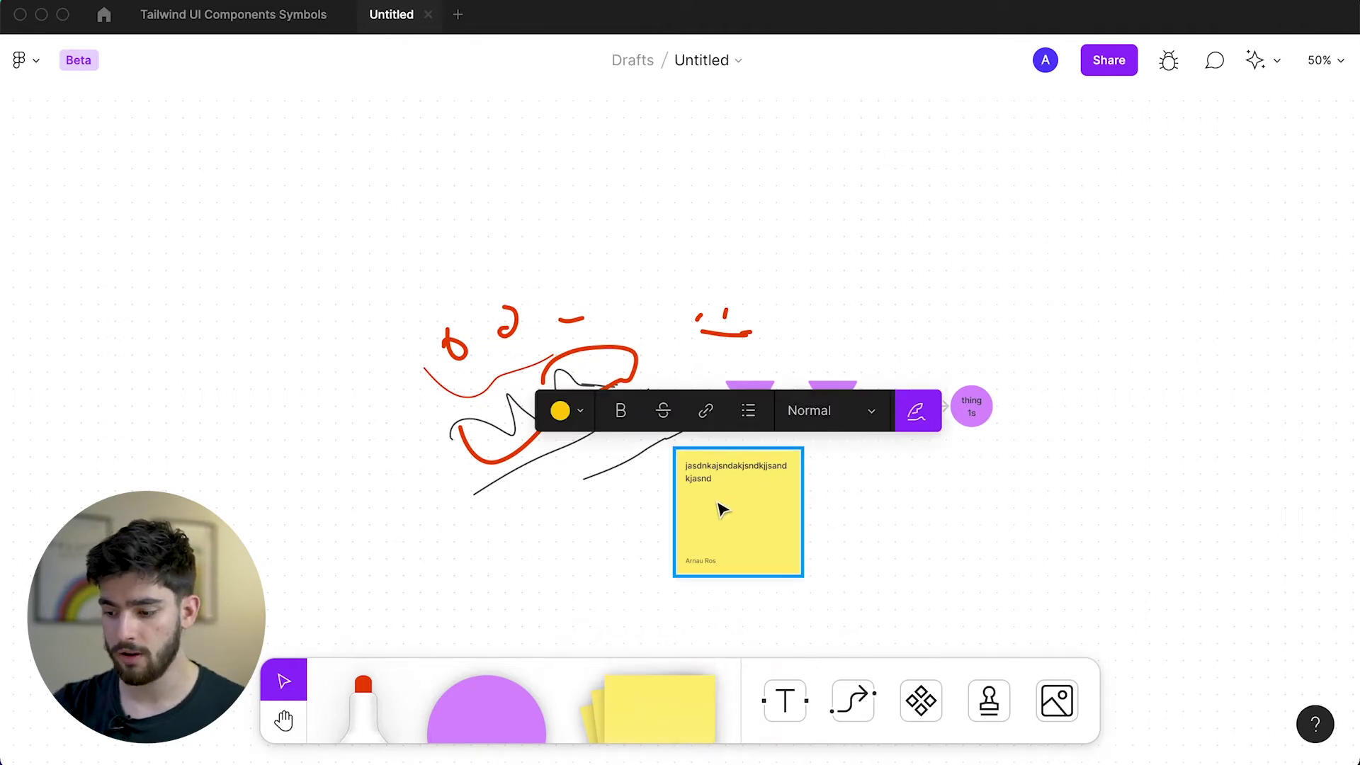
pyautogui.press('super+Return')
pyautogui.press('super+Return')
pyautogui.press('super+Return')
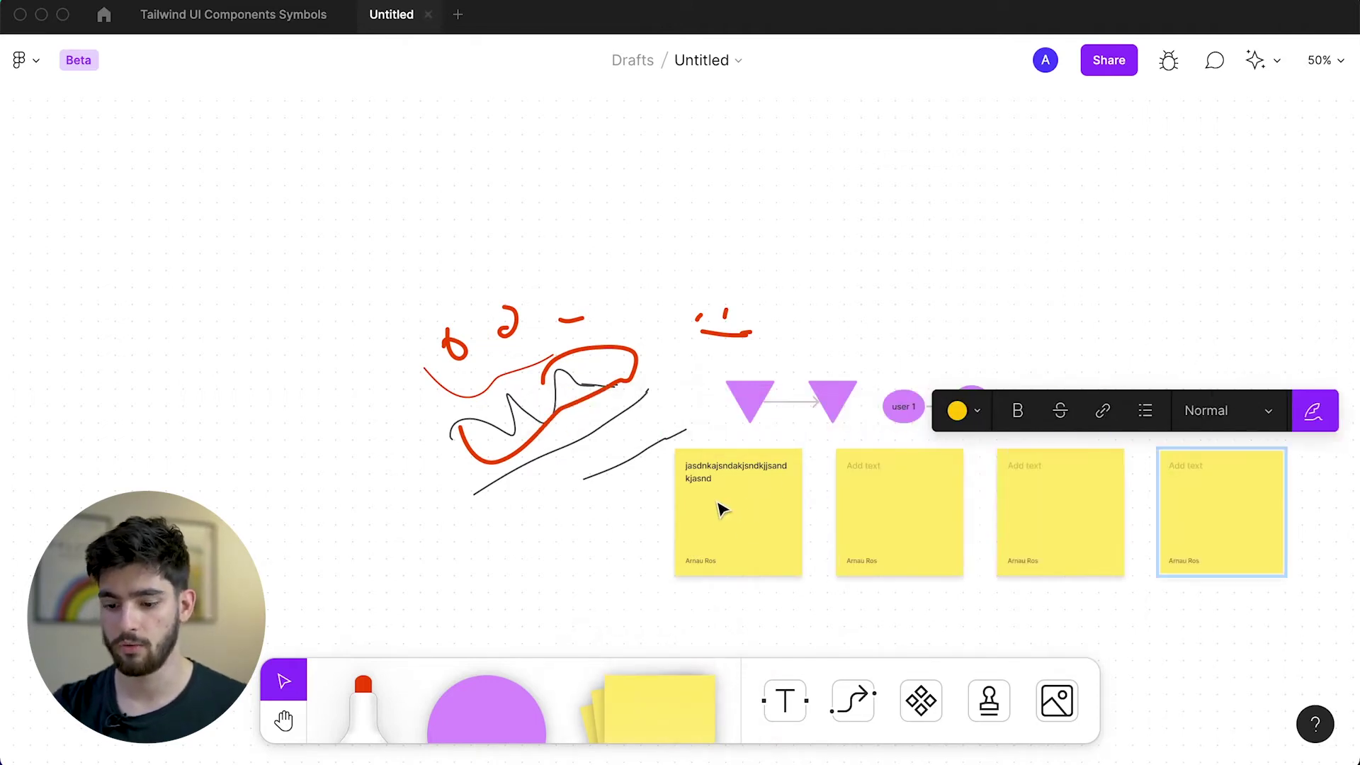
pyautogui.press('super+z')
pyautogui.press('super+z')
pyautogui.press('super+z')
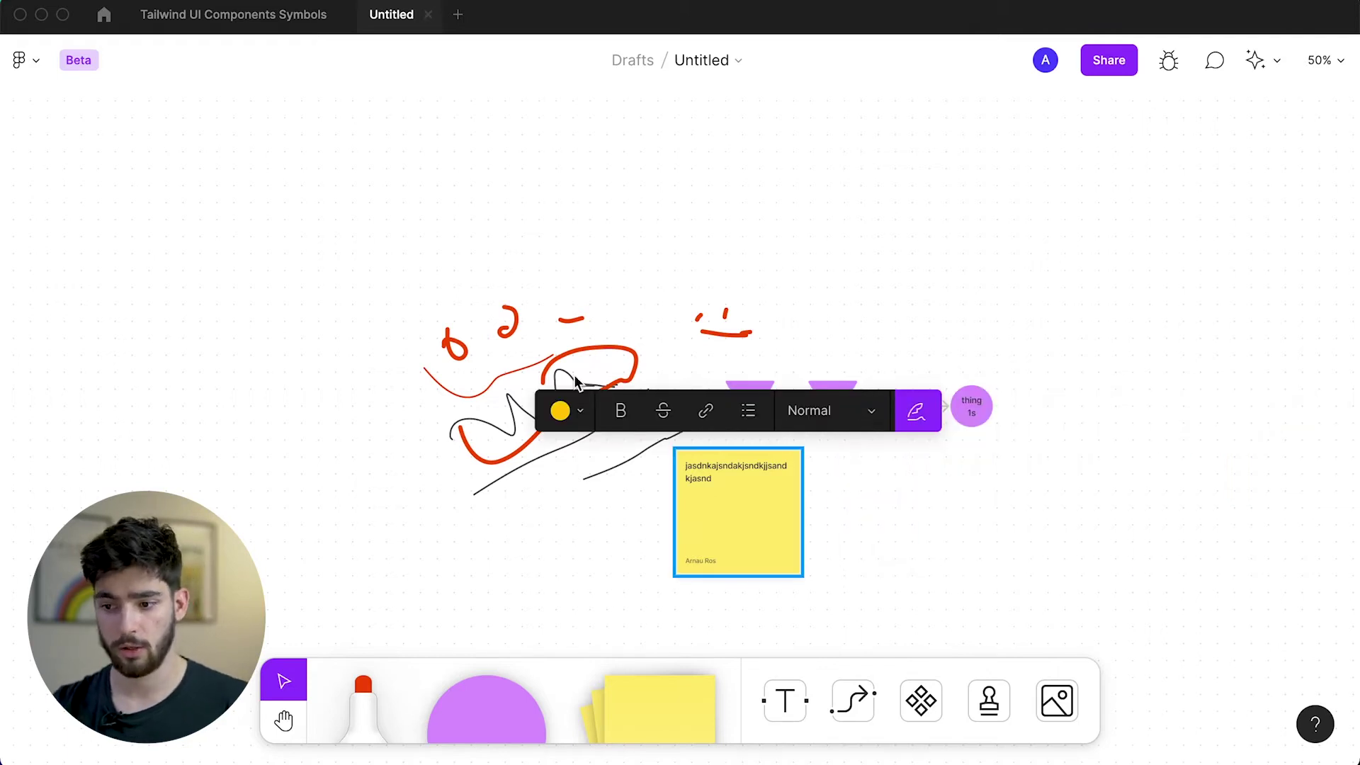
pyautogui.click(575, 409)
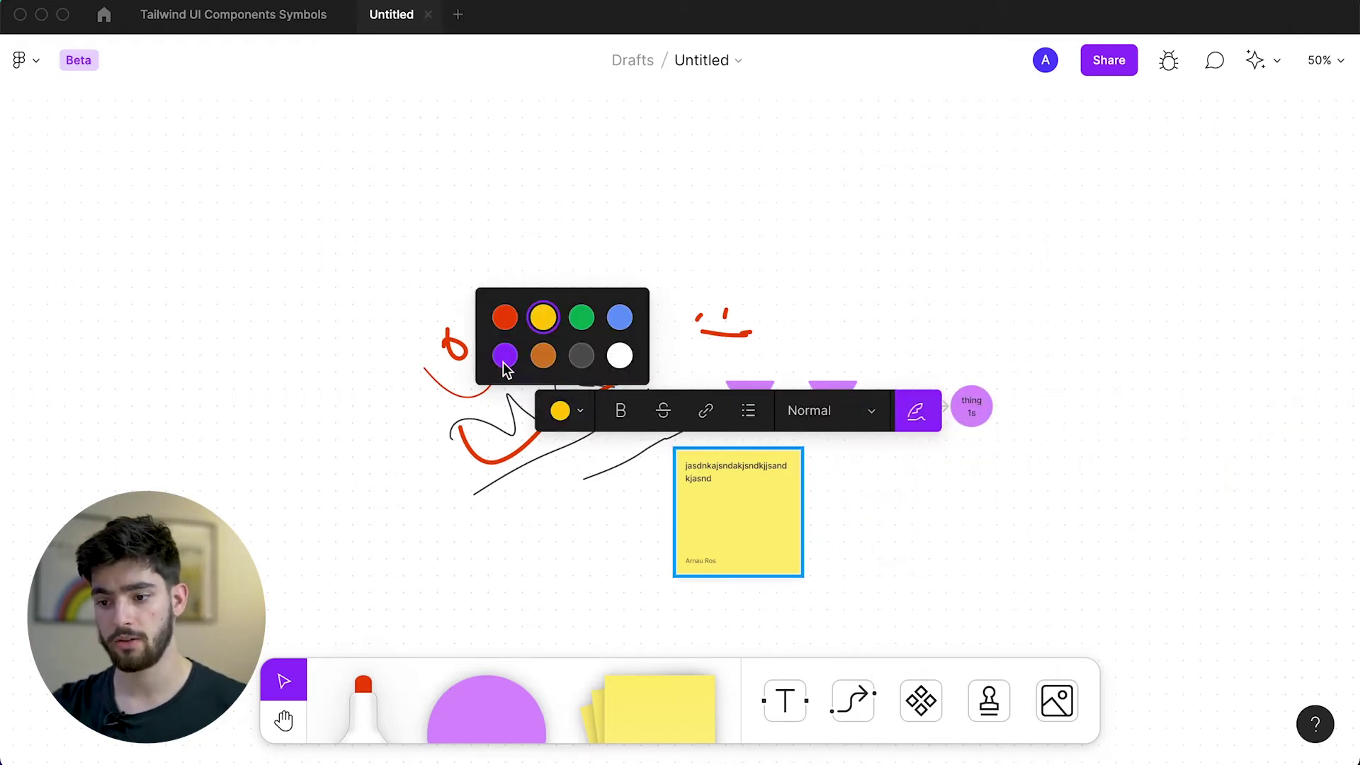
pyautogui.click(505, 355)
pyautogui.click(567, 410)
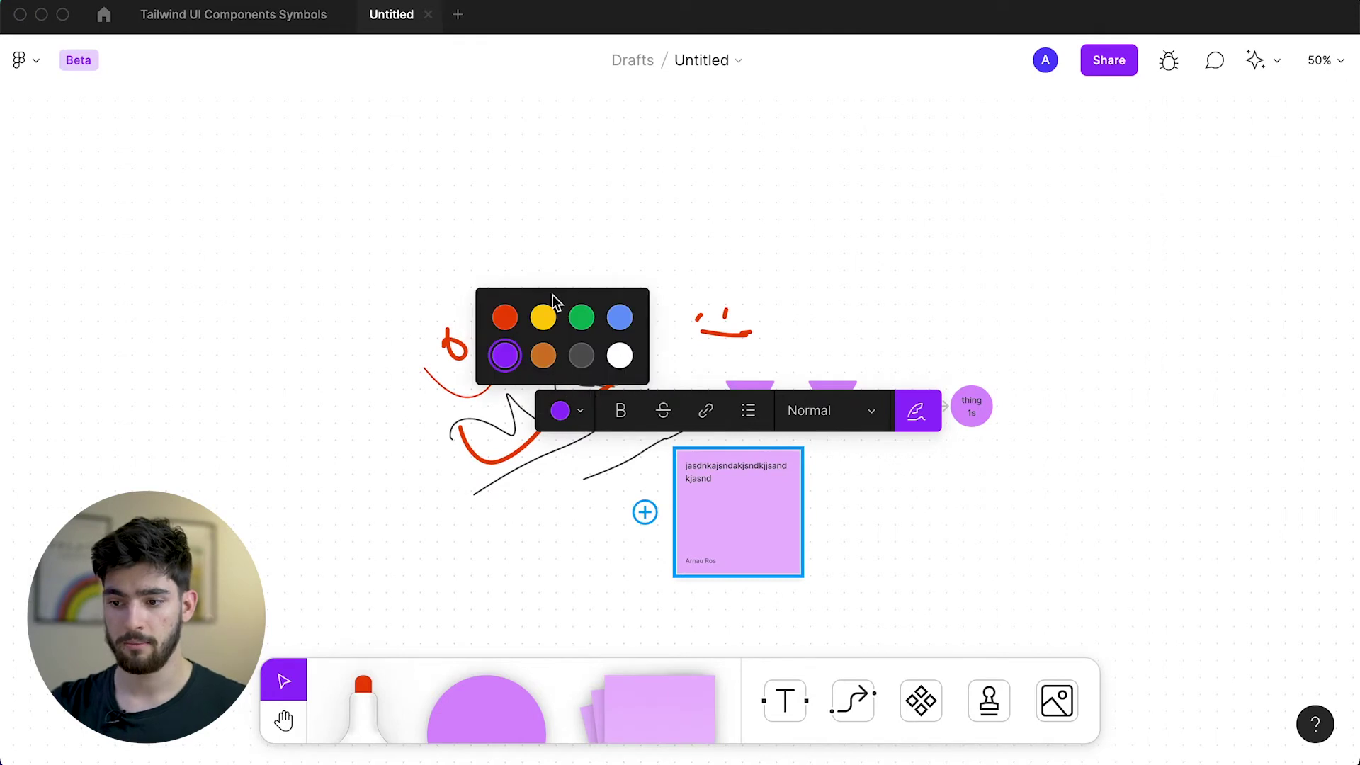
pyautogui.click(587, 322)
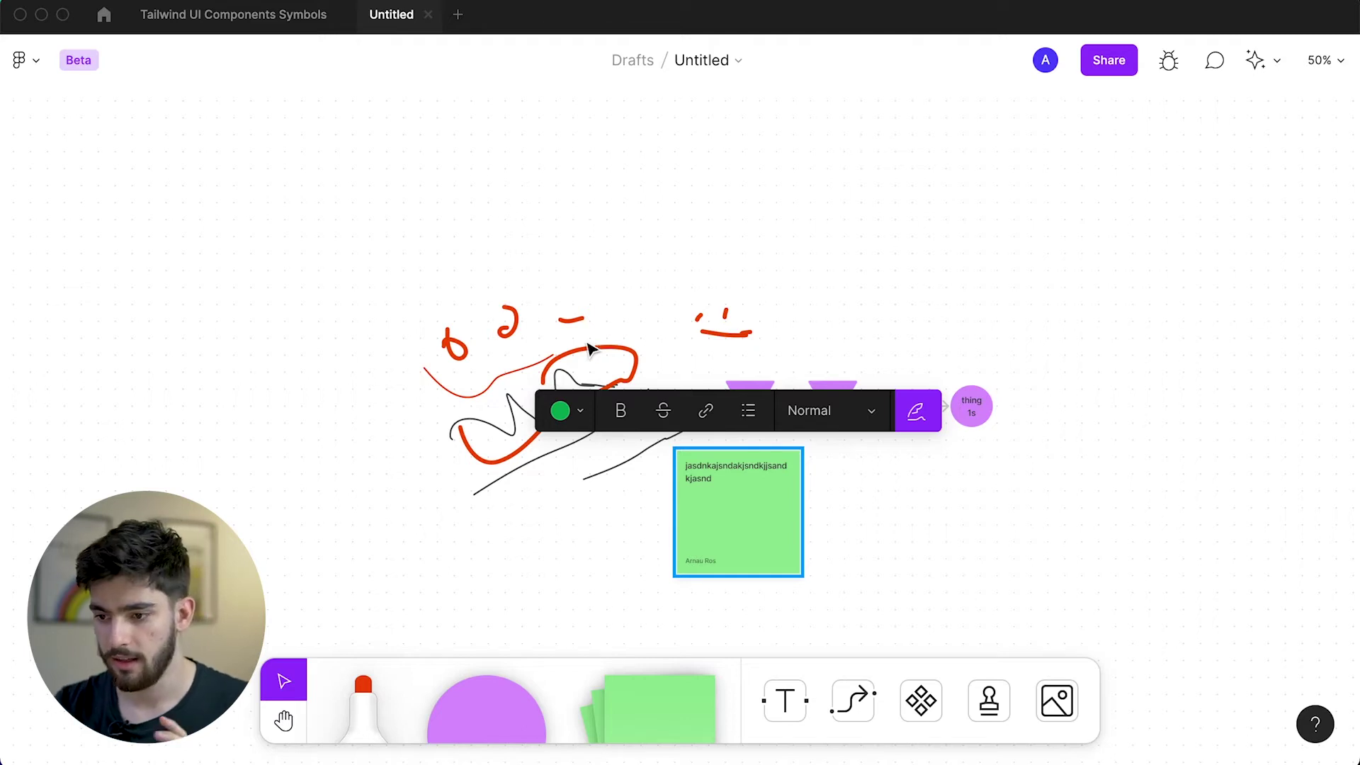
# - Make the sticky note text bold in the Title style
pyautogui.click(626, 416)
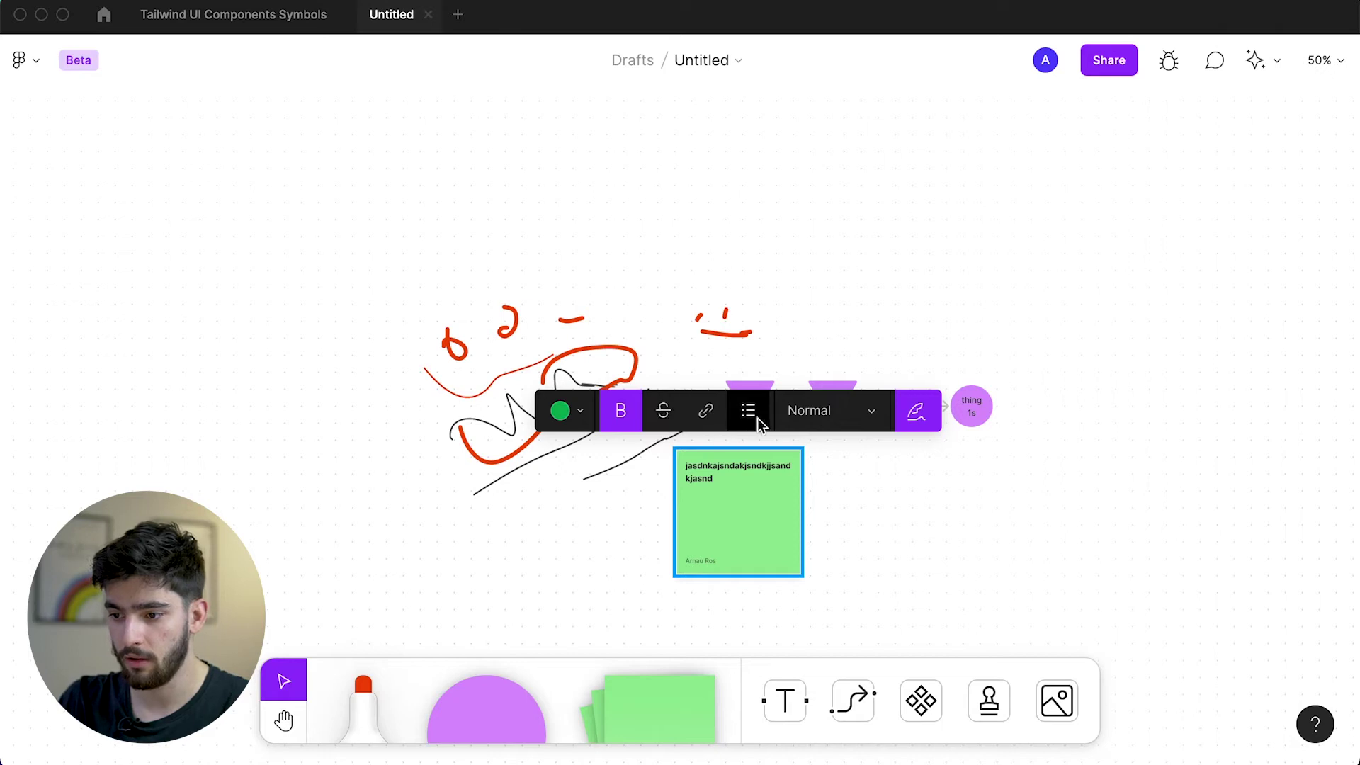
pyautogui.click(827, 418)
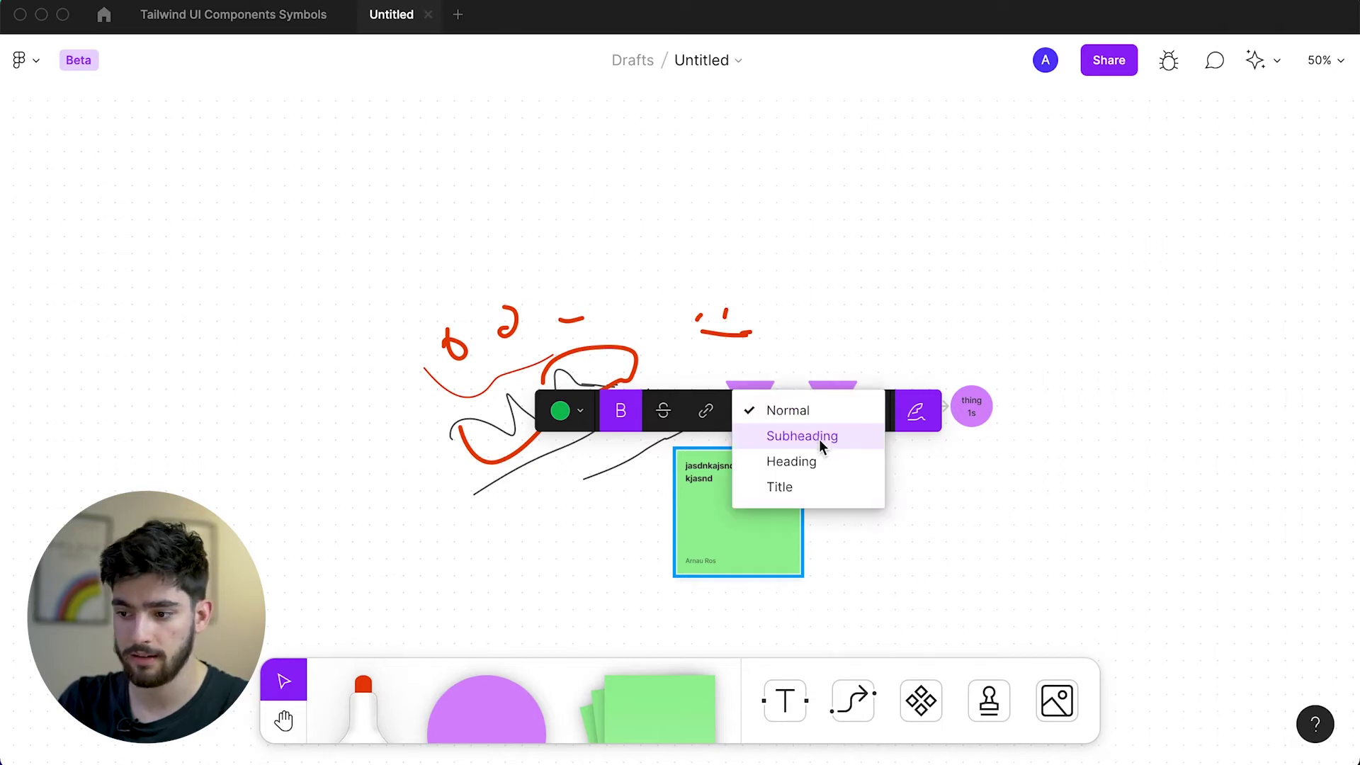
pyautogui.click(804, 487)
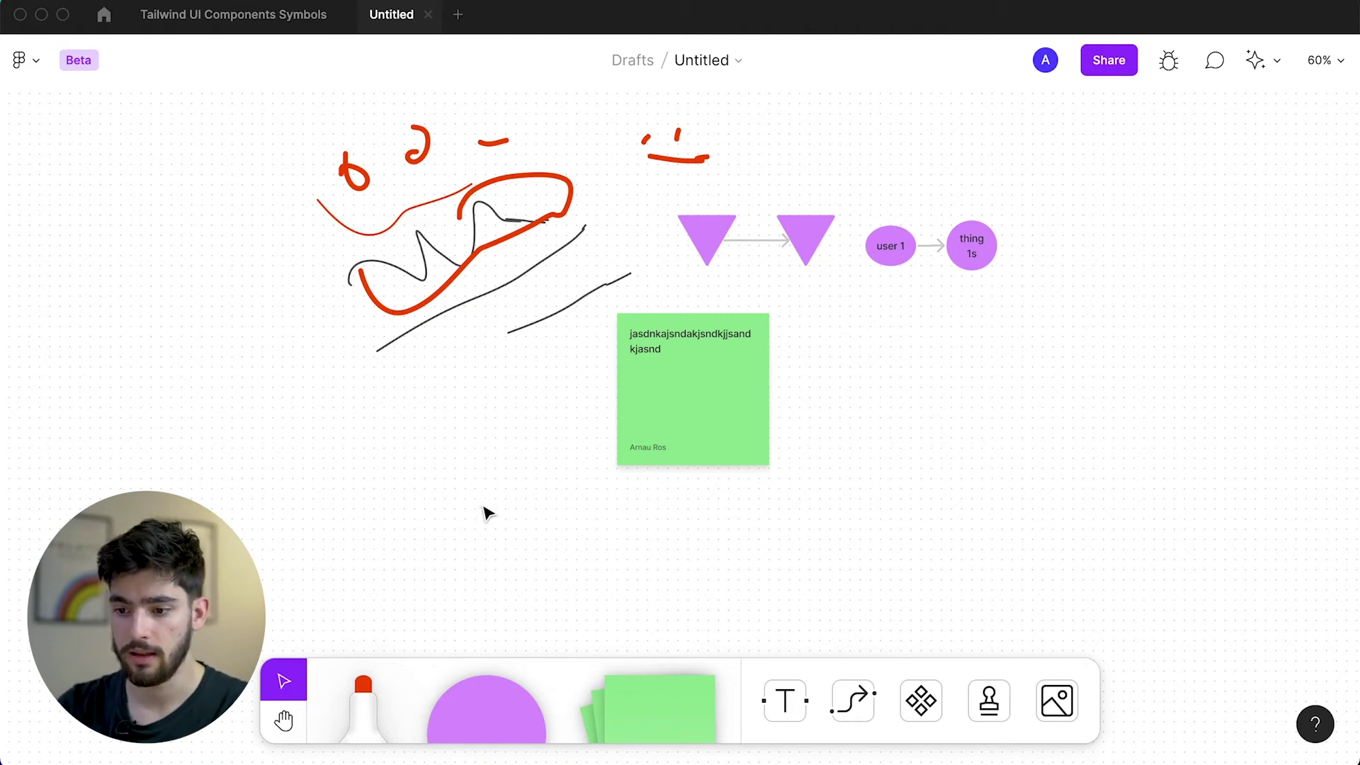
pyautogui.click(557, 461)
pyautogui.moveTo(557, 461); pyautogui.dragTo(417, 507)
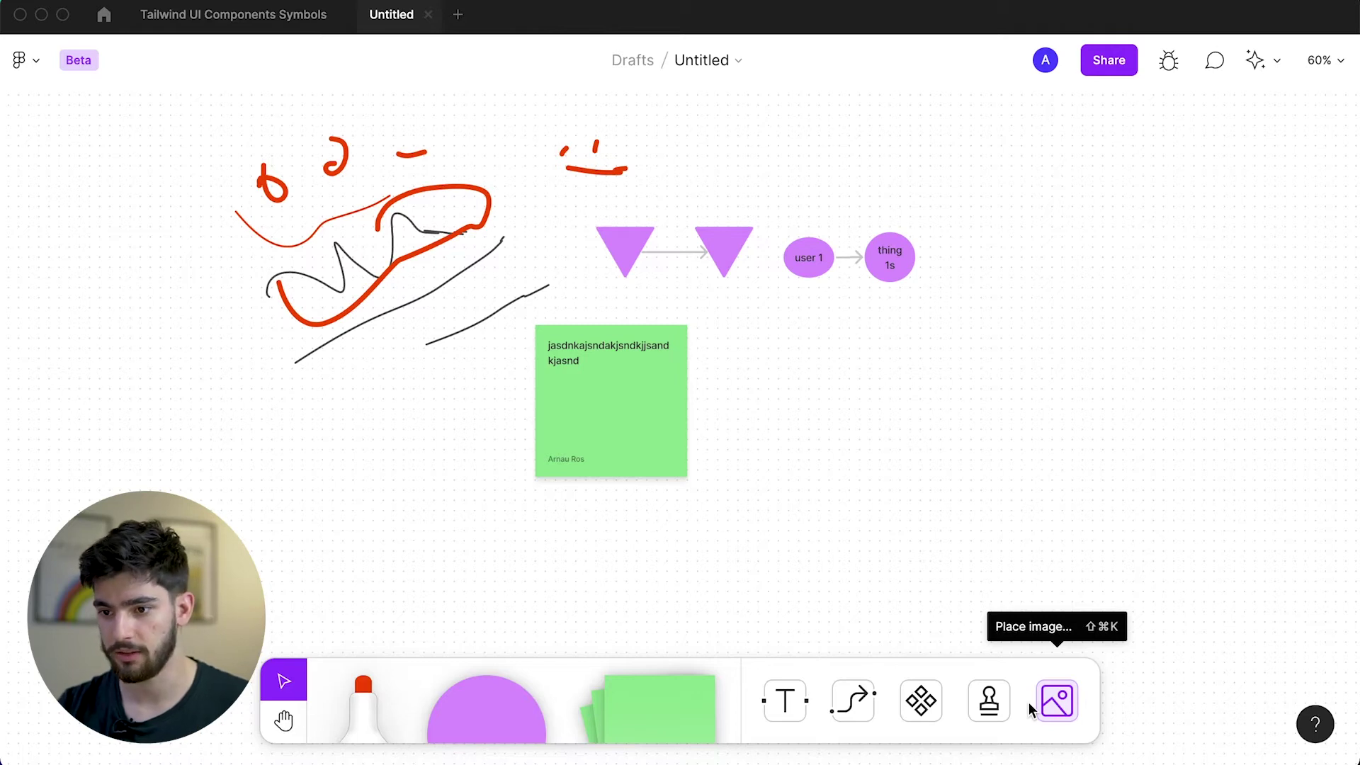
# - Group the freehand doodles, shrink the group, and move it left of the sticky note
pyautogui.click(843, 707)
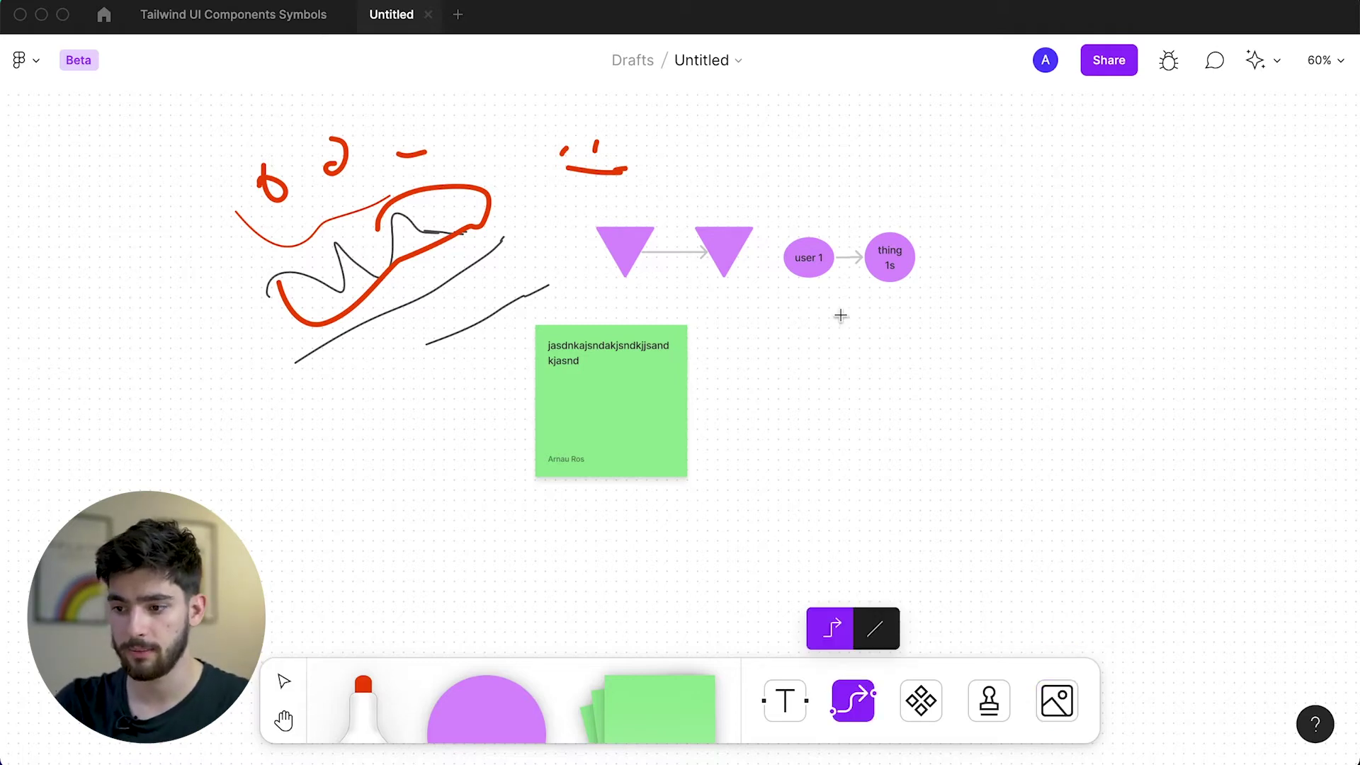
pyautogui.scroll(5, 841, 315)
pyautogui.hscroll(2, 840, 314)
pyautogui.scroll(-3, 841, 314)
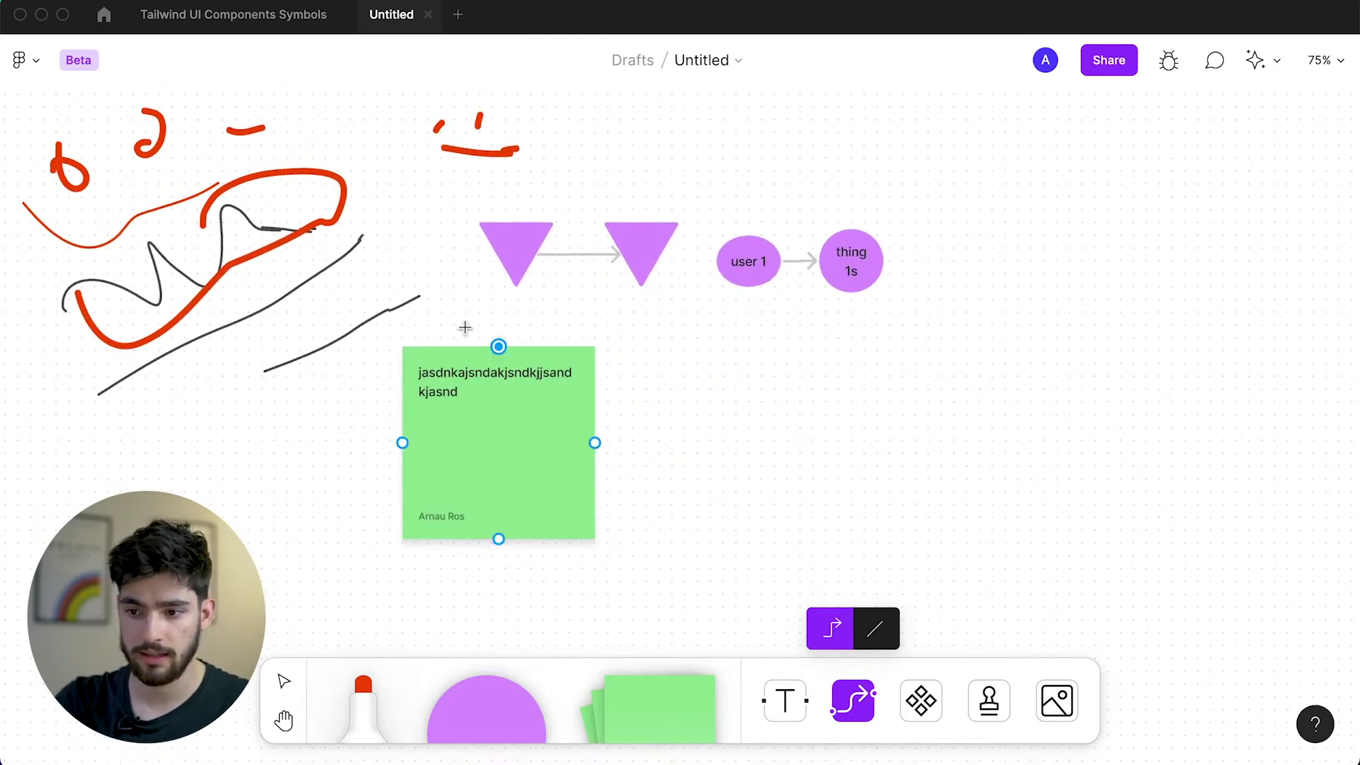
pyautogui.scroll(-3, 465, 328)
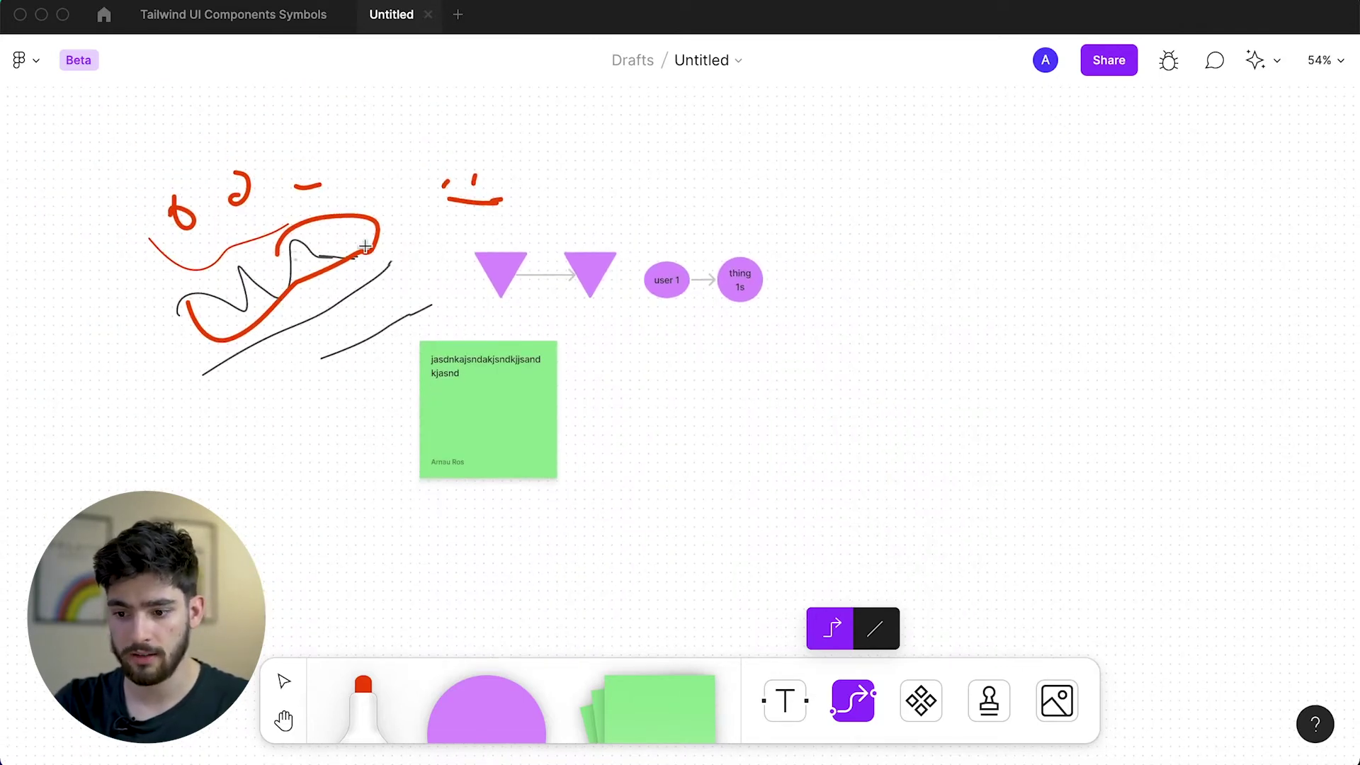
pyautogui.press('v')
pyautogui.moveTo(132, 152); pyautogui.dragTo(398, 413)
pyautogui.press('super+g')
pyautogui.moveTo(339, 337); pyautogui.dragTo(269, 441)
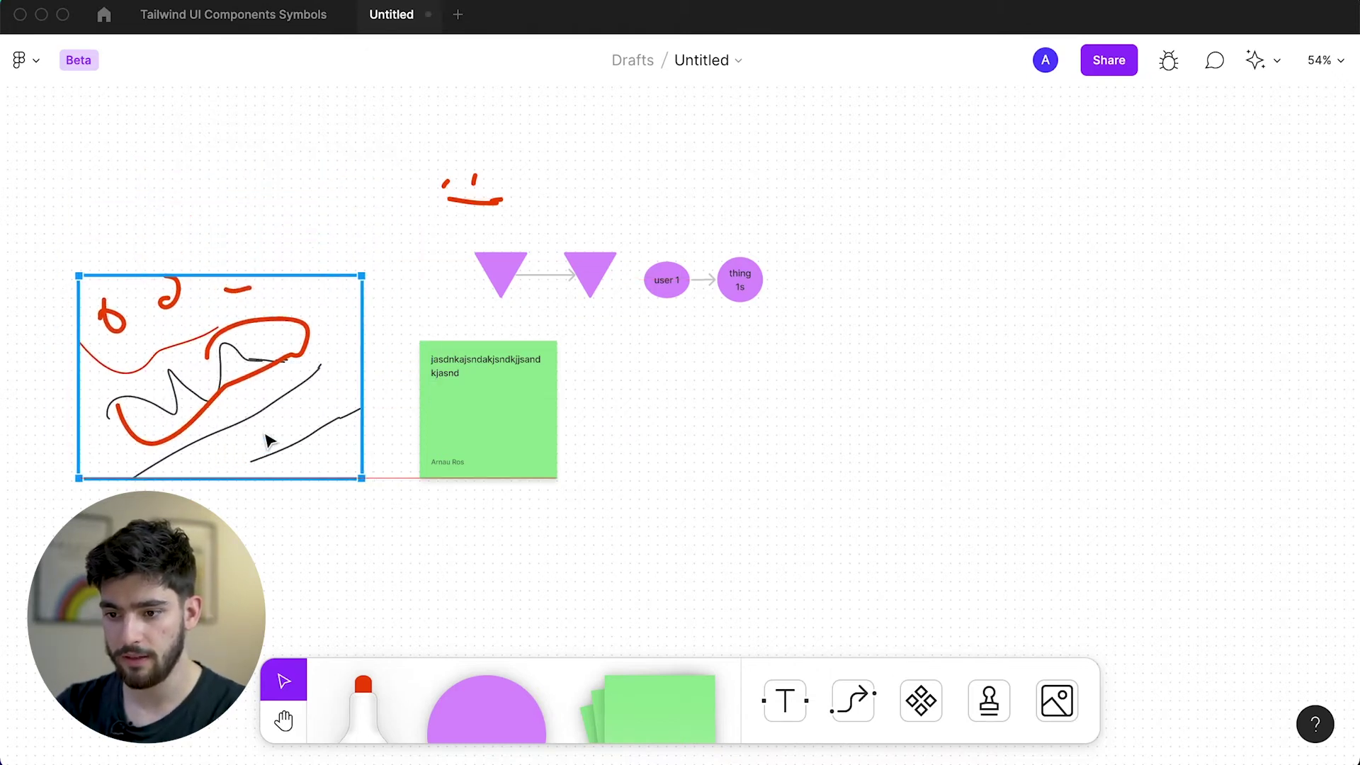
pyautogui.moveTo(361, 276); pyautogui.dragTo(297, 316)
pyautogui.moveTo(220, 400); pyautogui.dragTo(292, 432)
pyautogui.click(690, 398)
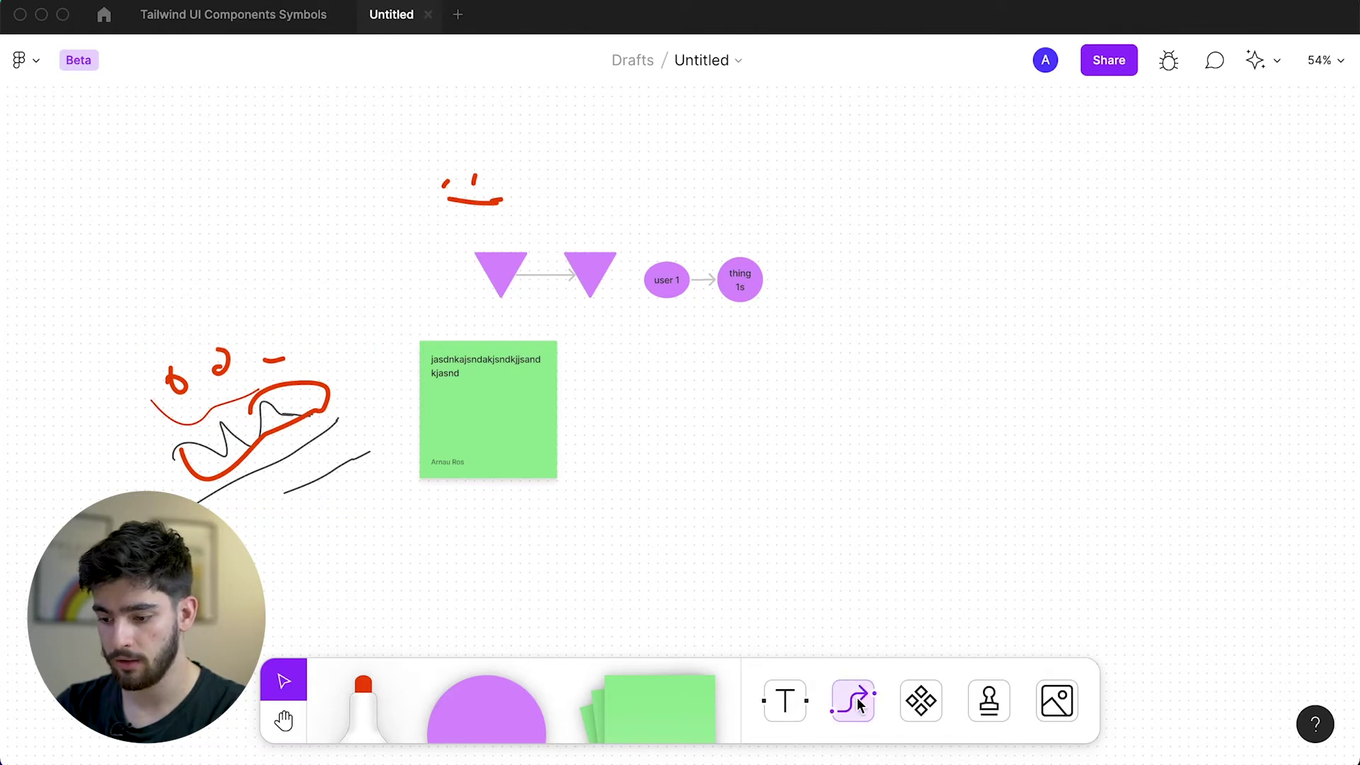
# - Connect the doodle group to the sticky note, and the sticky note to the user 1 circle
pyautogui.click(855, 703)
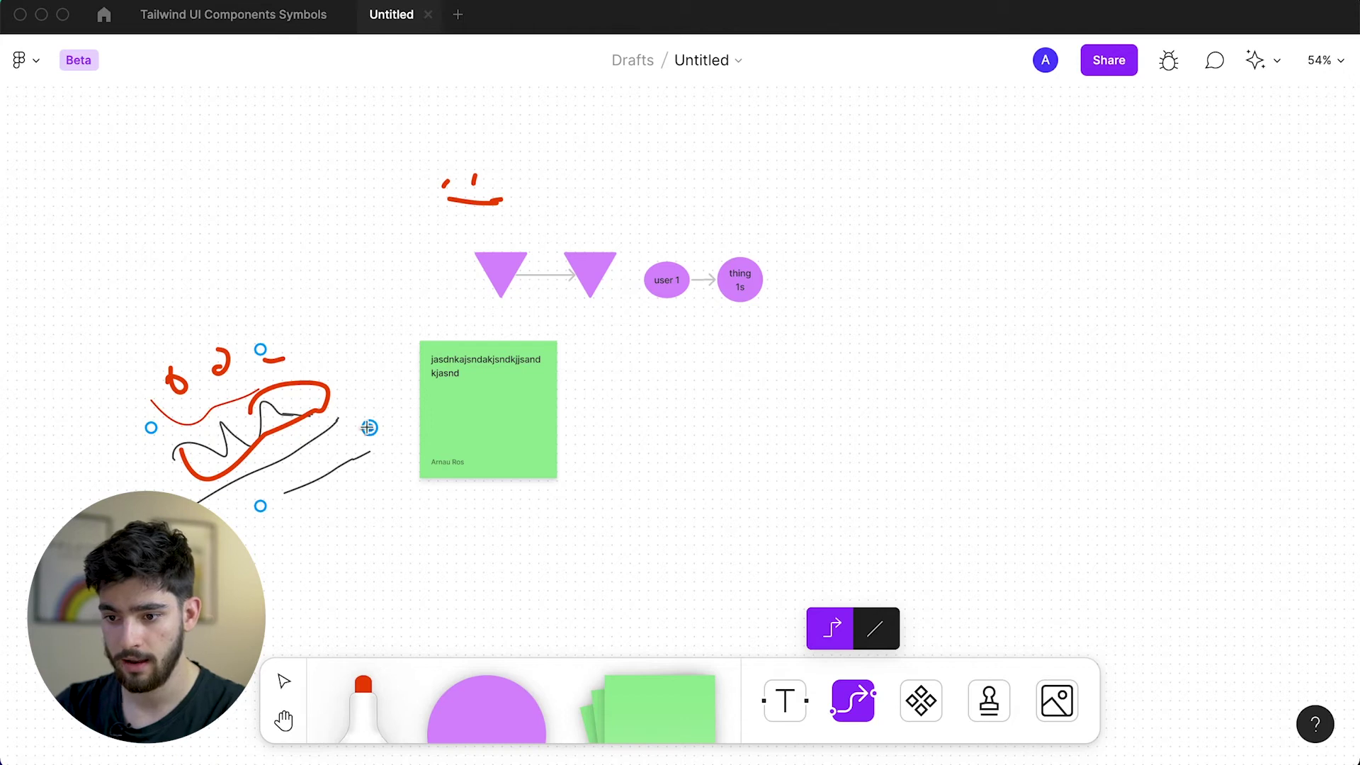
pyautogui.moveTo(370, 428); pyautogui.dragTo(420, 410)
pyautogui.click(570, 423)
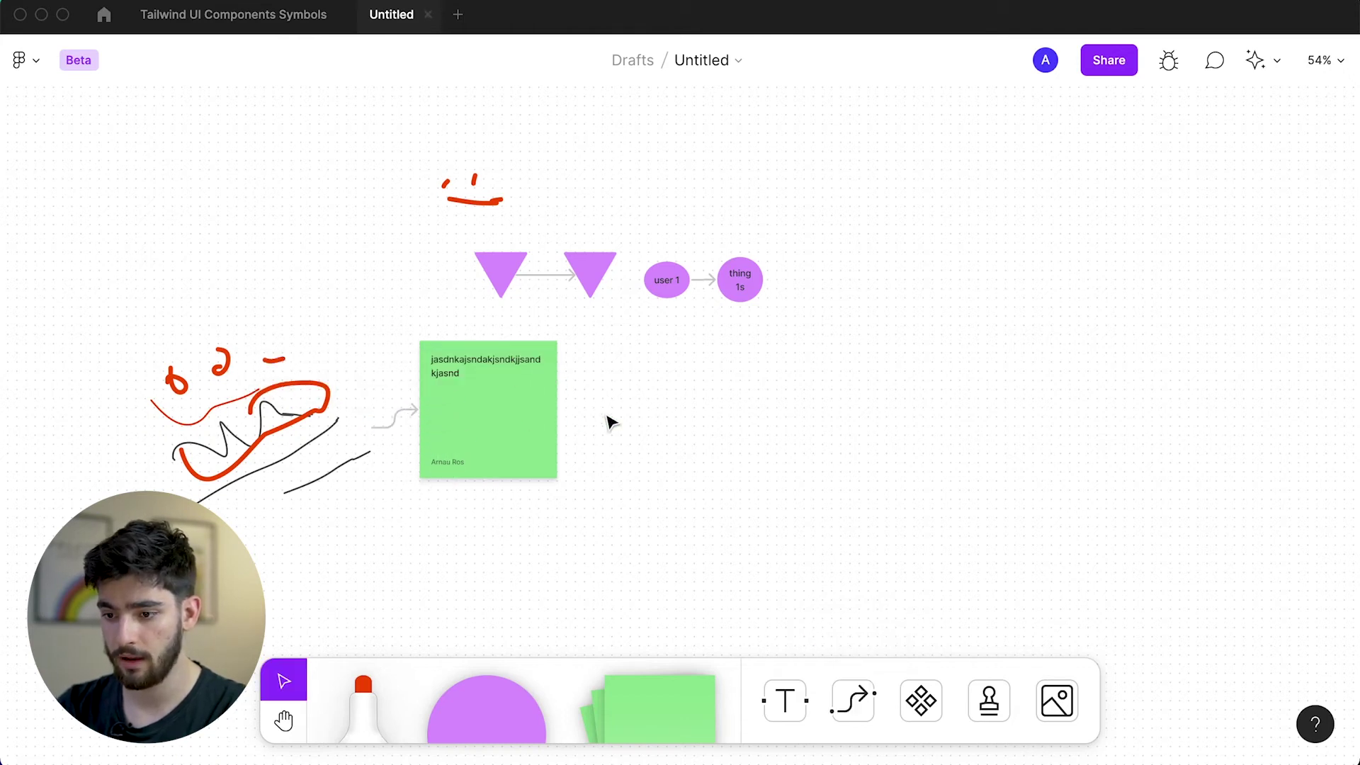
pyautogui.click(852, 700)
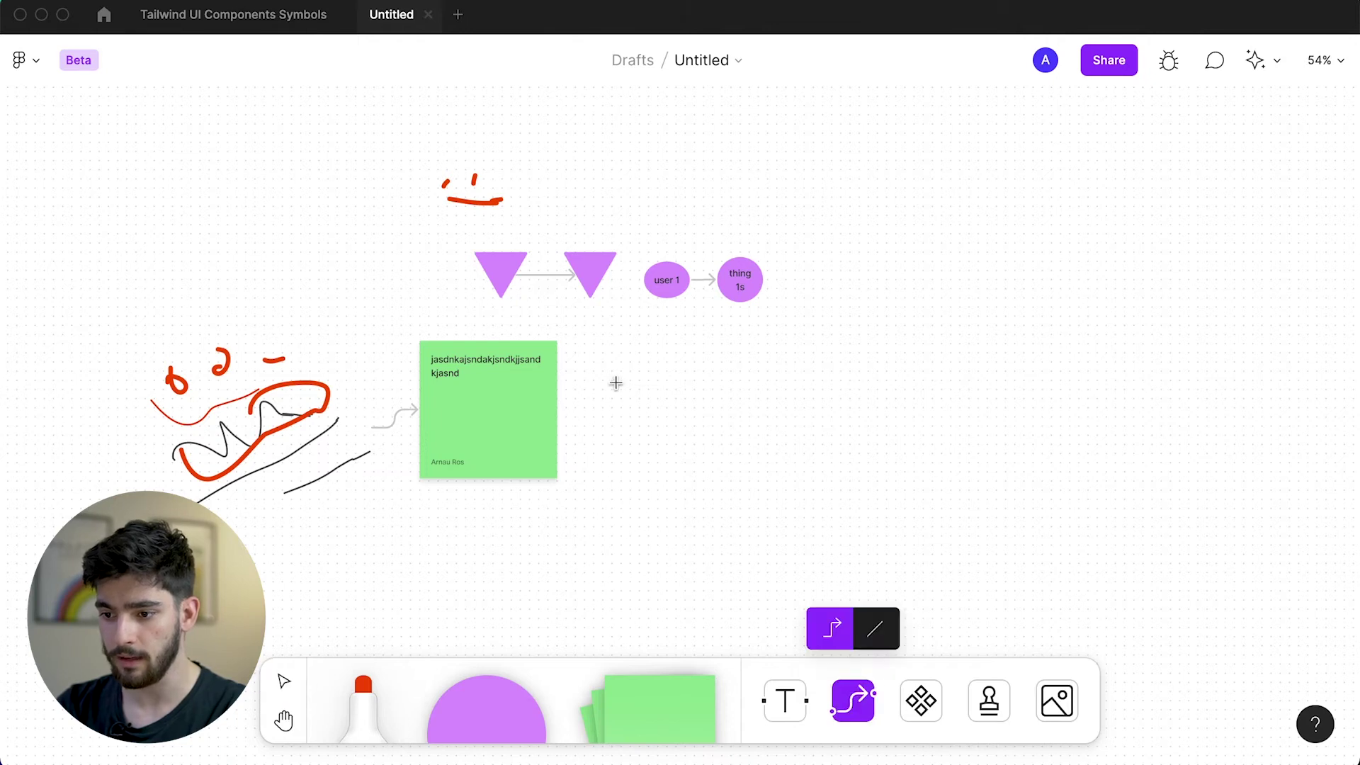
pyautogui.moveTo(557, 409); pyautogui.dragTo(669, 303)
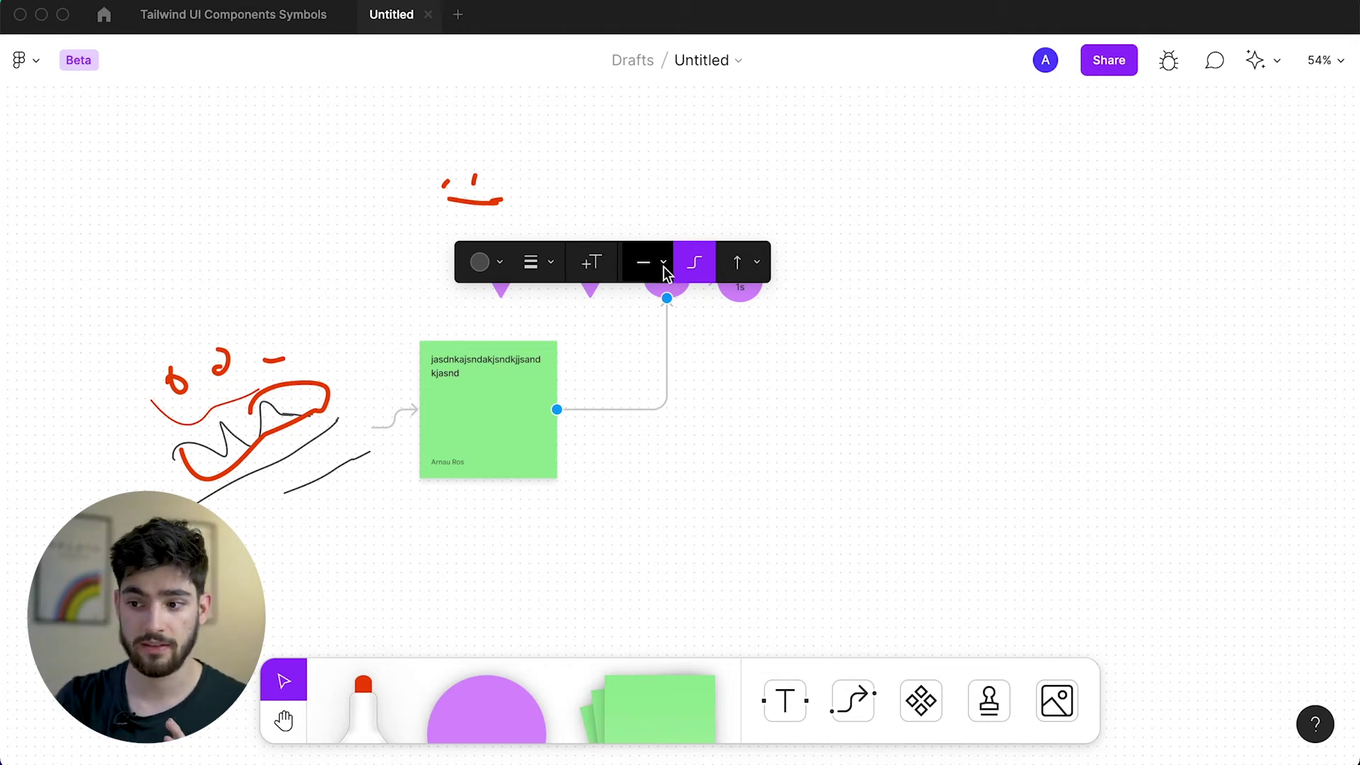
# - Label the sticky-to-user 1 connector 'Hello' and colour it red
pyautogui.doubleClick(645, 409)
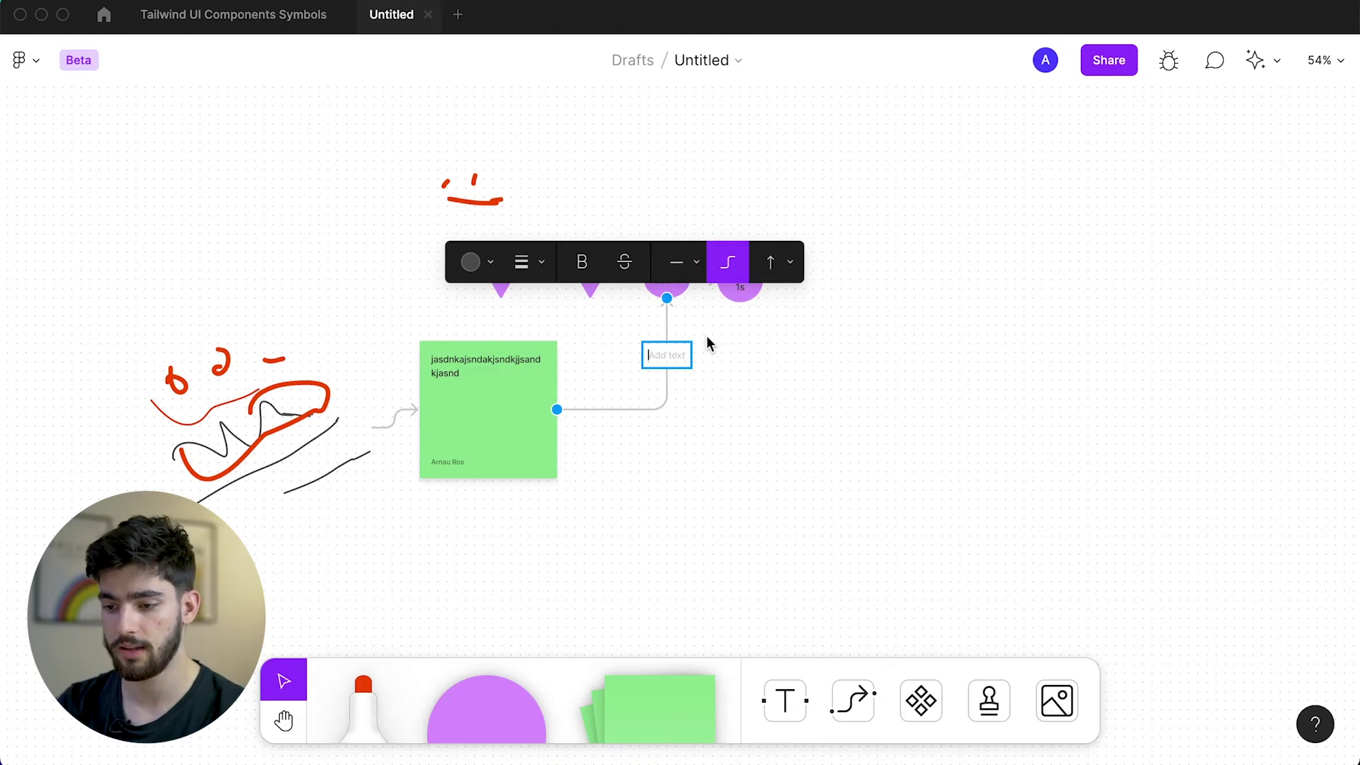
pyautogui.write('Hello')
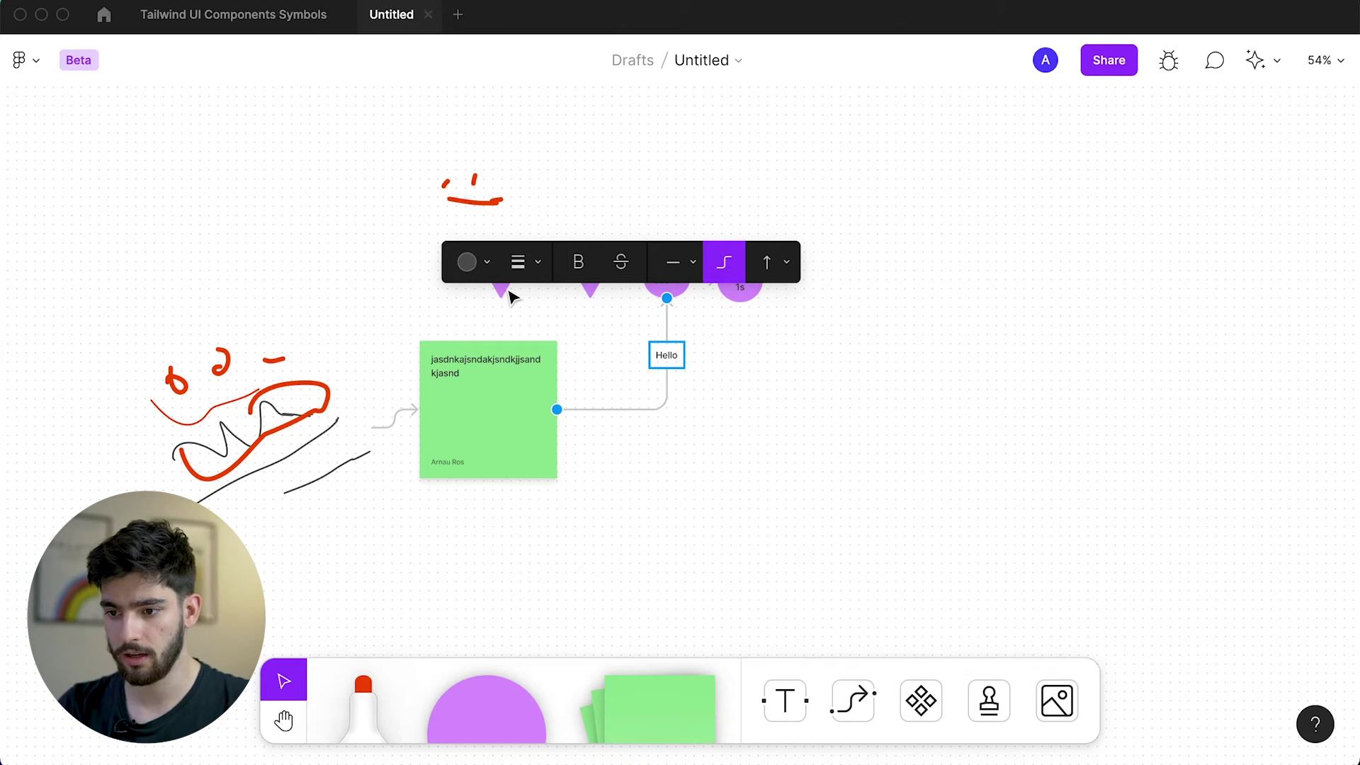
pyautogui.click(478, 262)
pyautogui.click(418, 359)
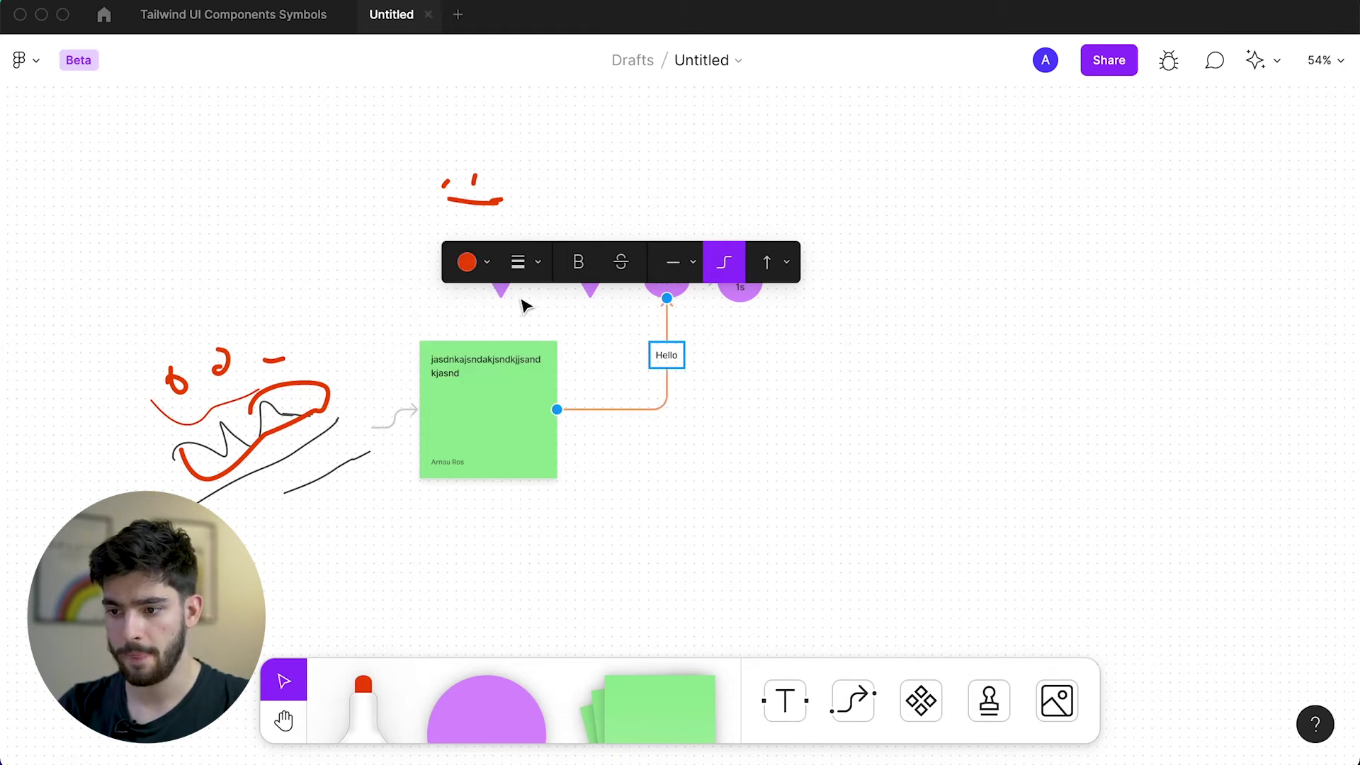
pyautogui.doubleClick(666, 356)
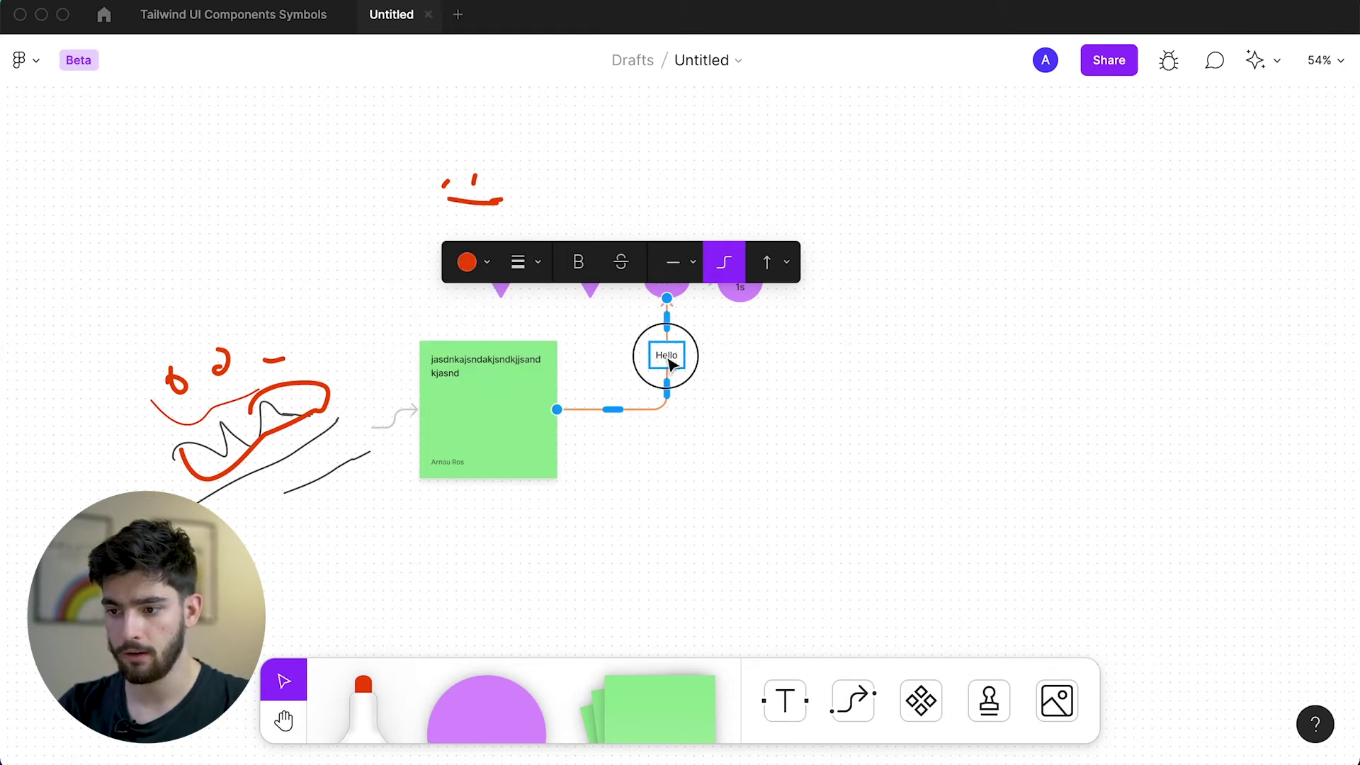
pyautogui.click(534, 264)
pyautogui.click(709, 539)
# - Add a text box of filler text below the Hello connector and open the stickers library
pyautogui.click(784, 707)
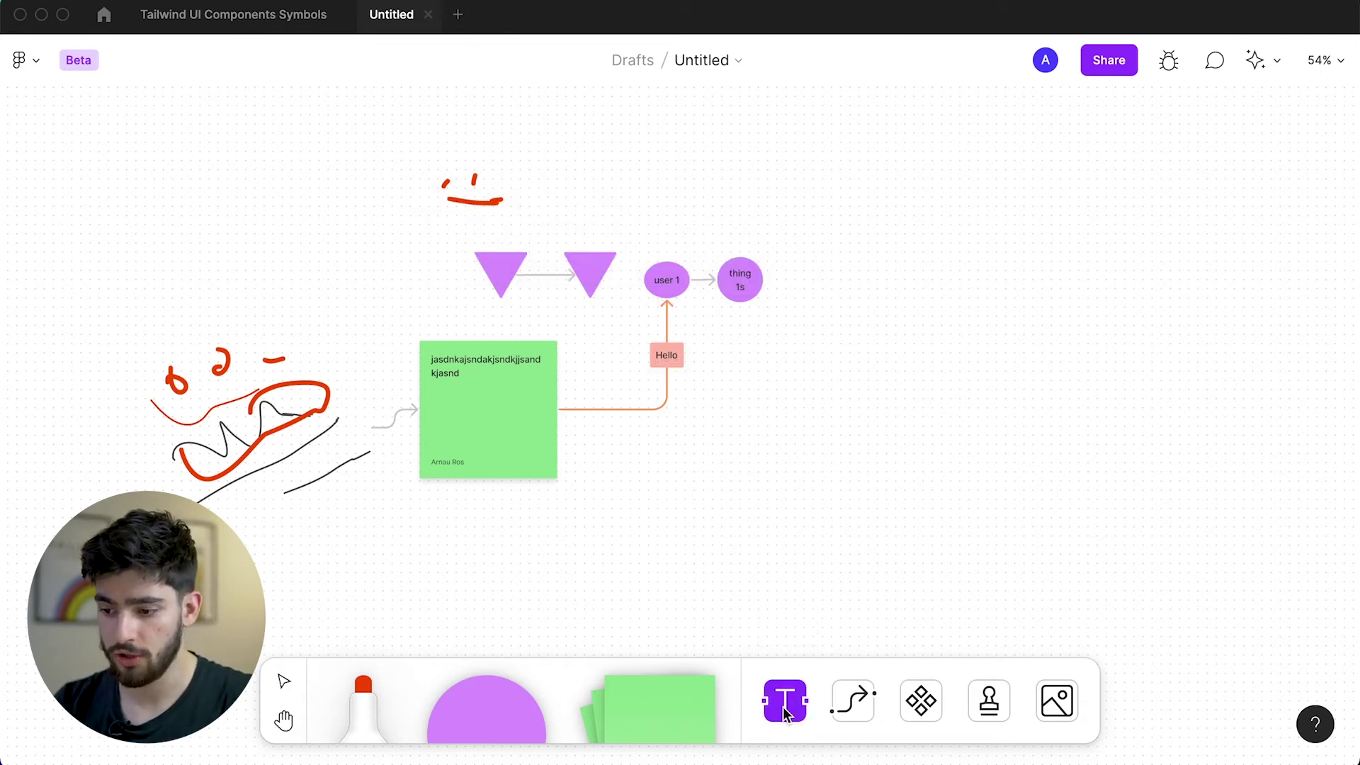
pyautogui.moveTo(583, 416); pyautogui.dragTo(782, 532)
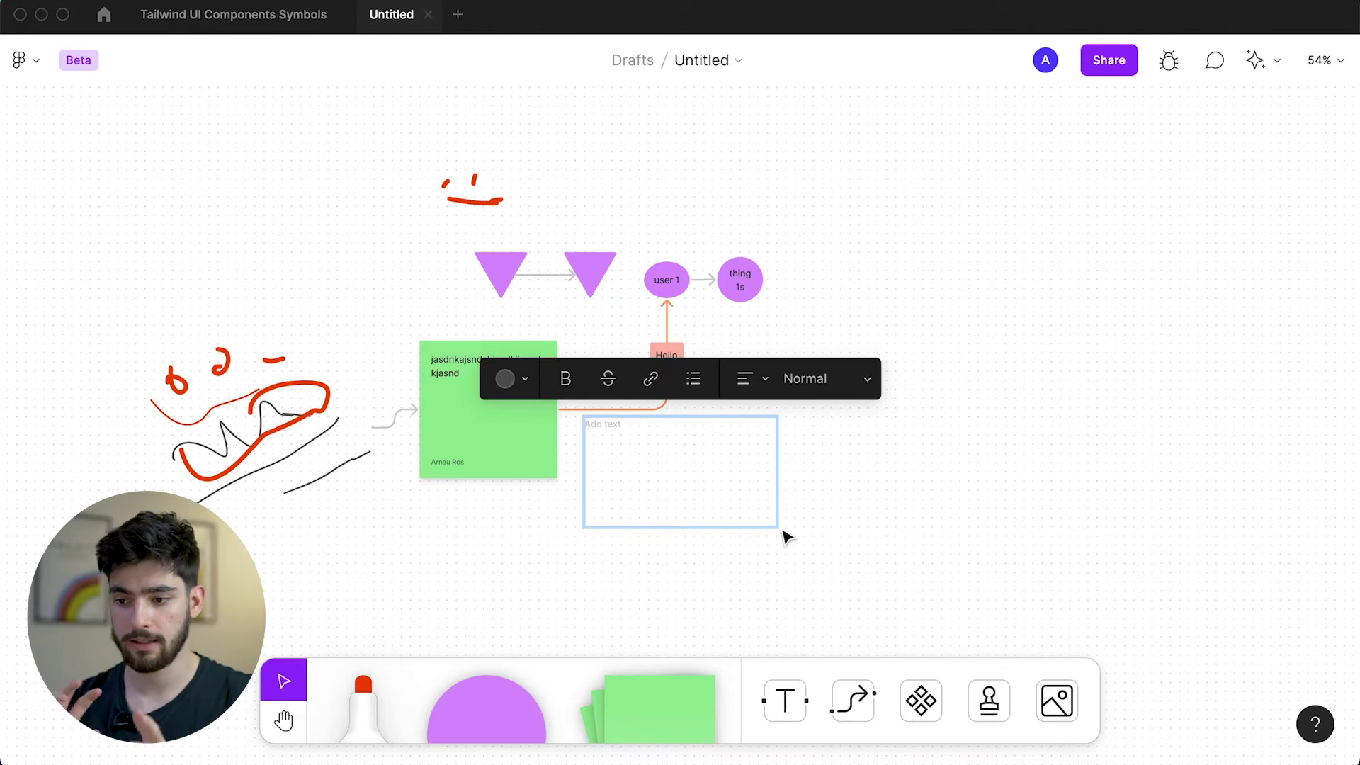
pyautogui.write('dasjdknaskjdnasdk')
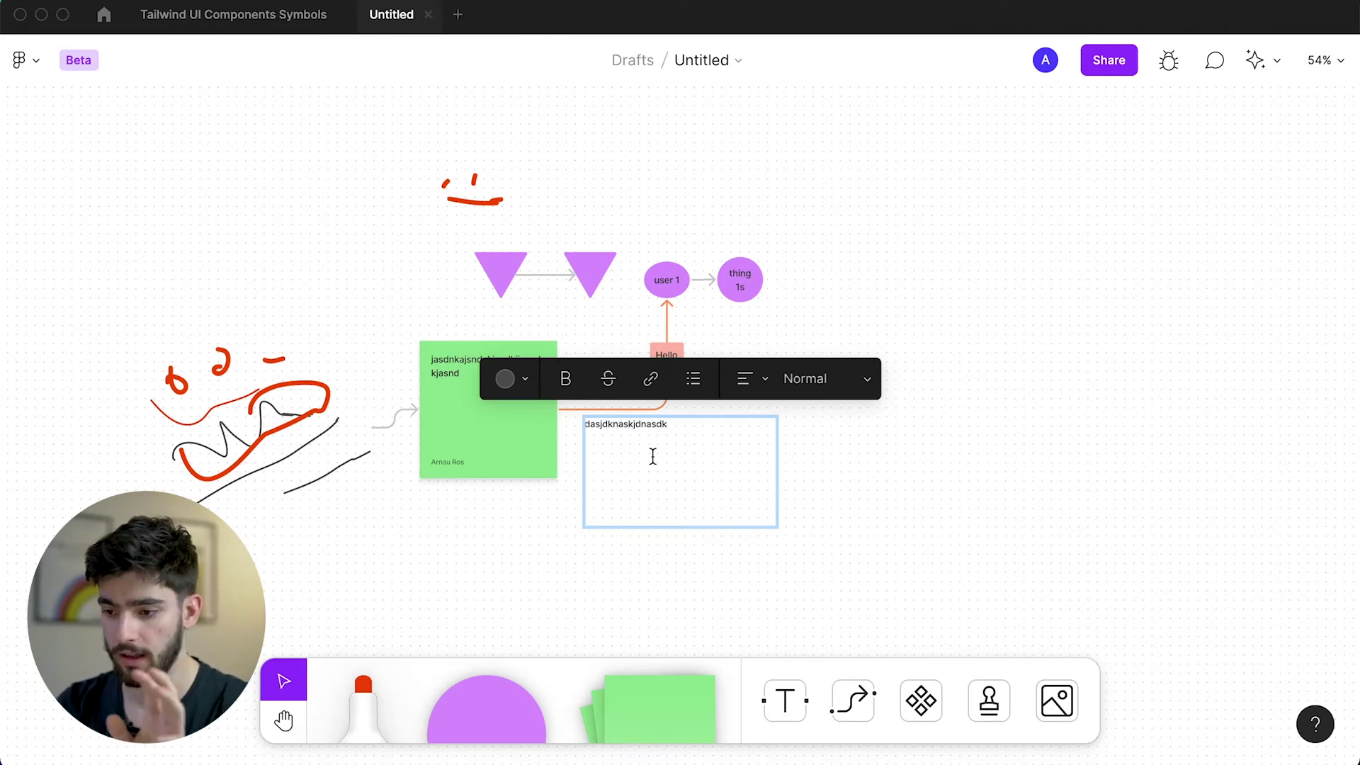
pyautogui.click(924, 702)
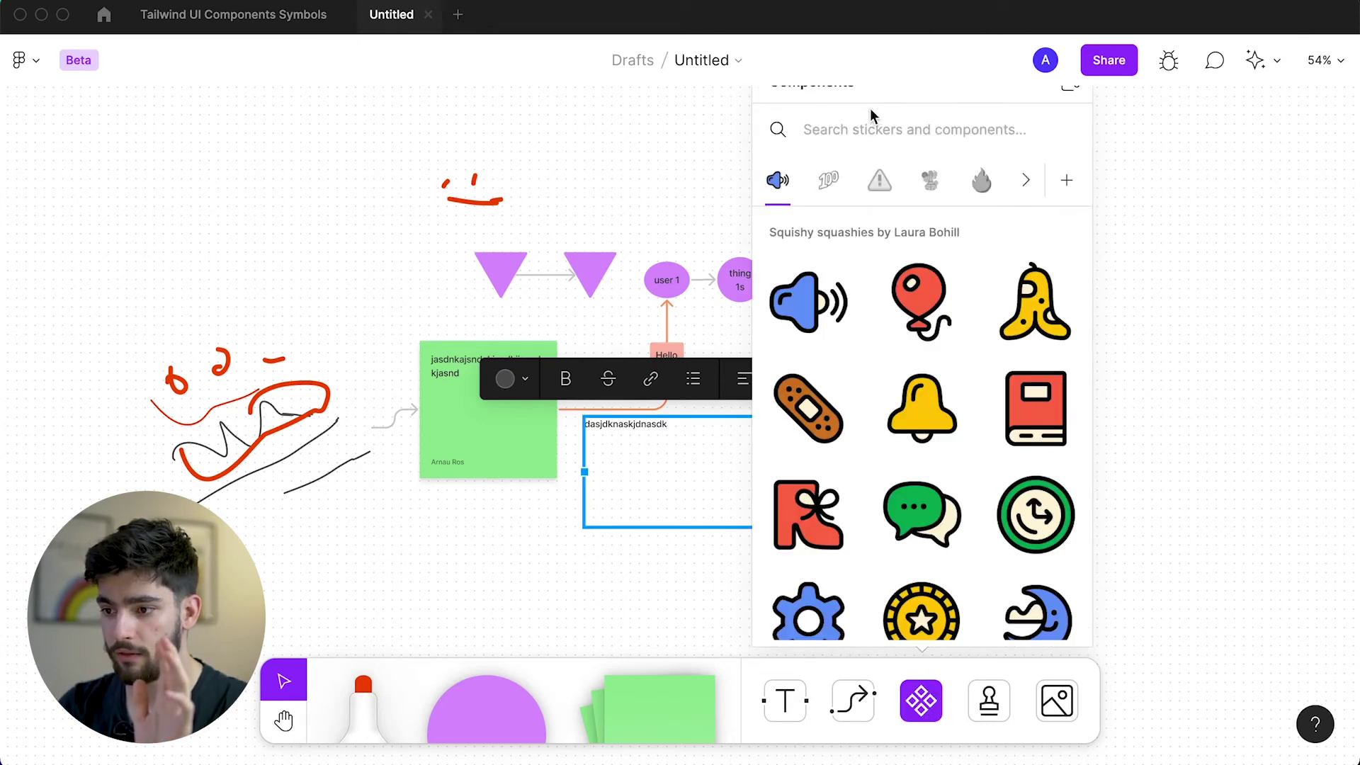
# - Put the Candy bytes Alert sticker on the green sticky note's top-right corner
pyautogui.scroll(-2, 651, 394)
pyautogui.scroll(-2, 650, 394)
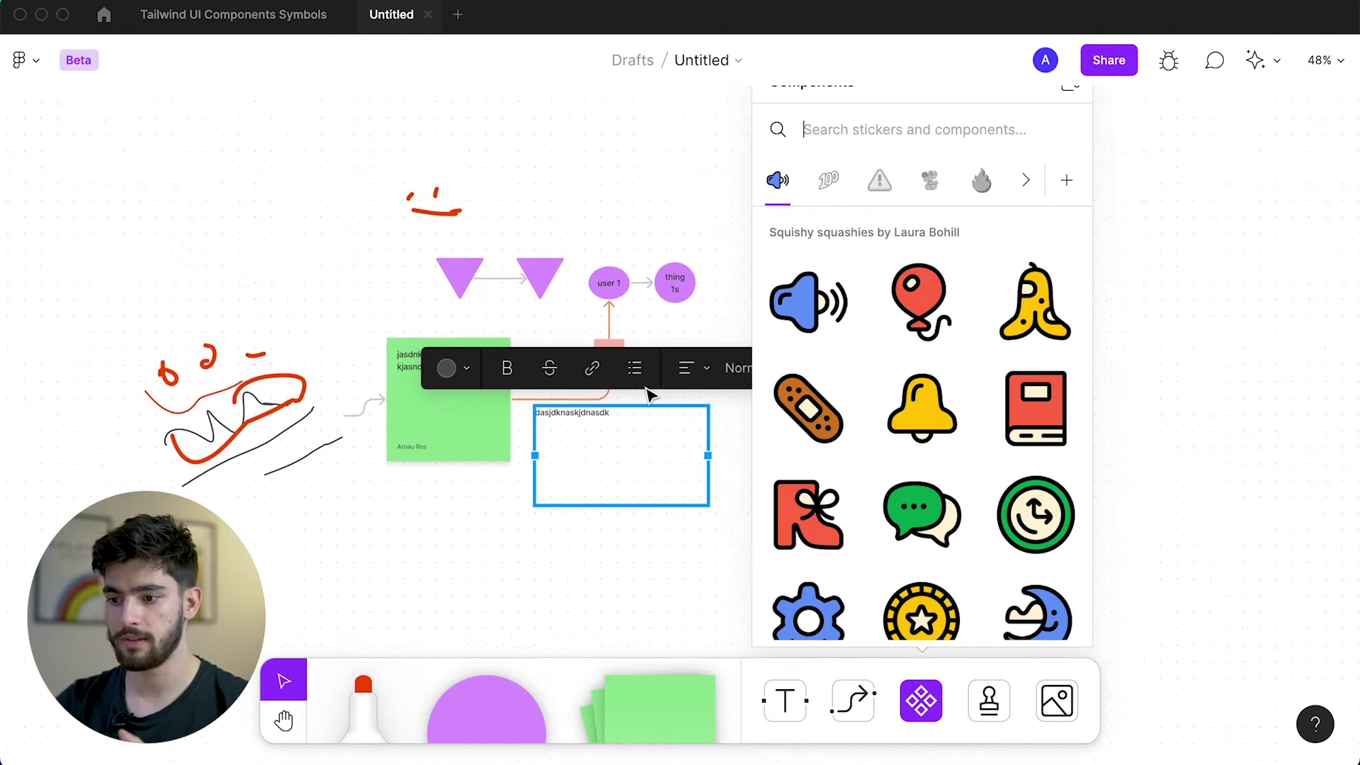
pyautogui.hscroll(3, 650, 394)
pyautogui.click(828, 180)
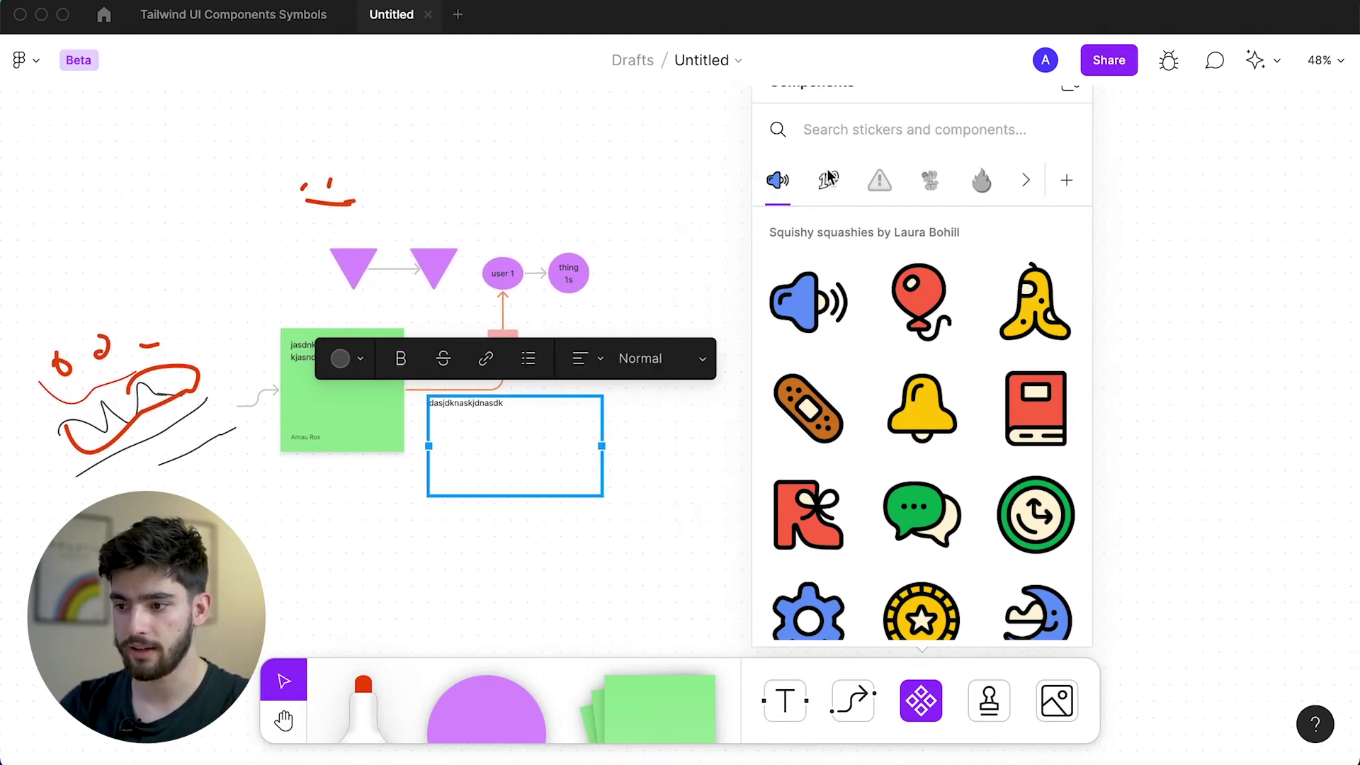
pyautogui.click(877, 183)
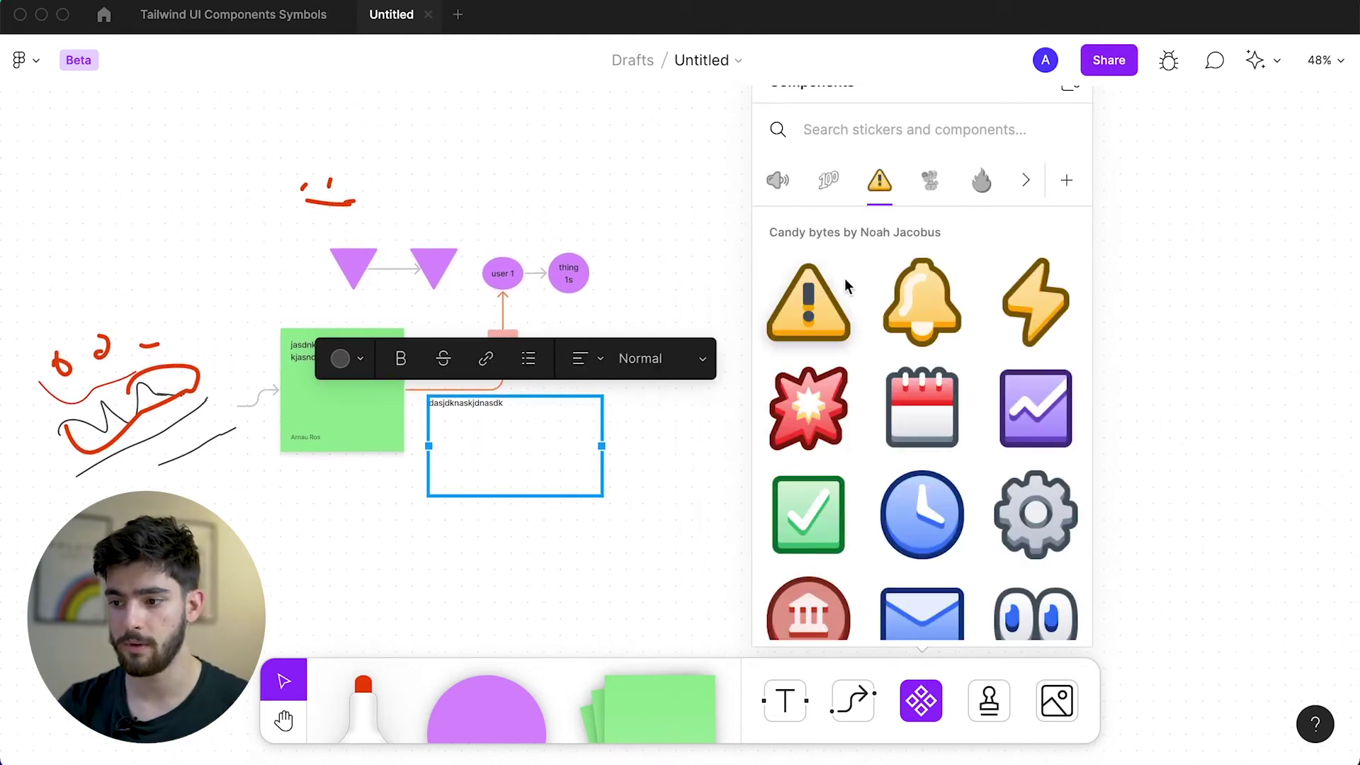
pyautogui.click(810, 325)
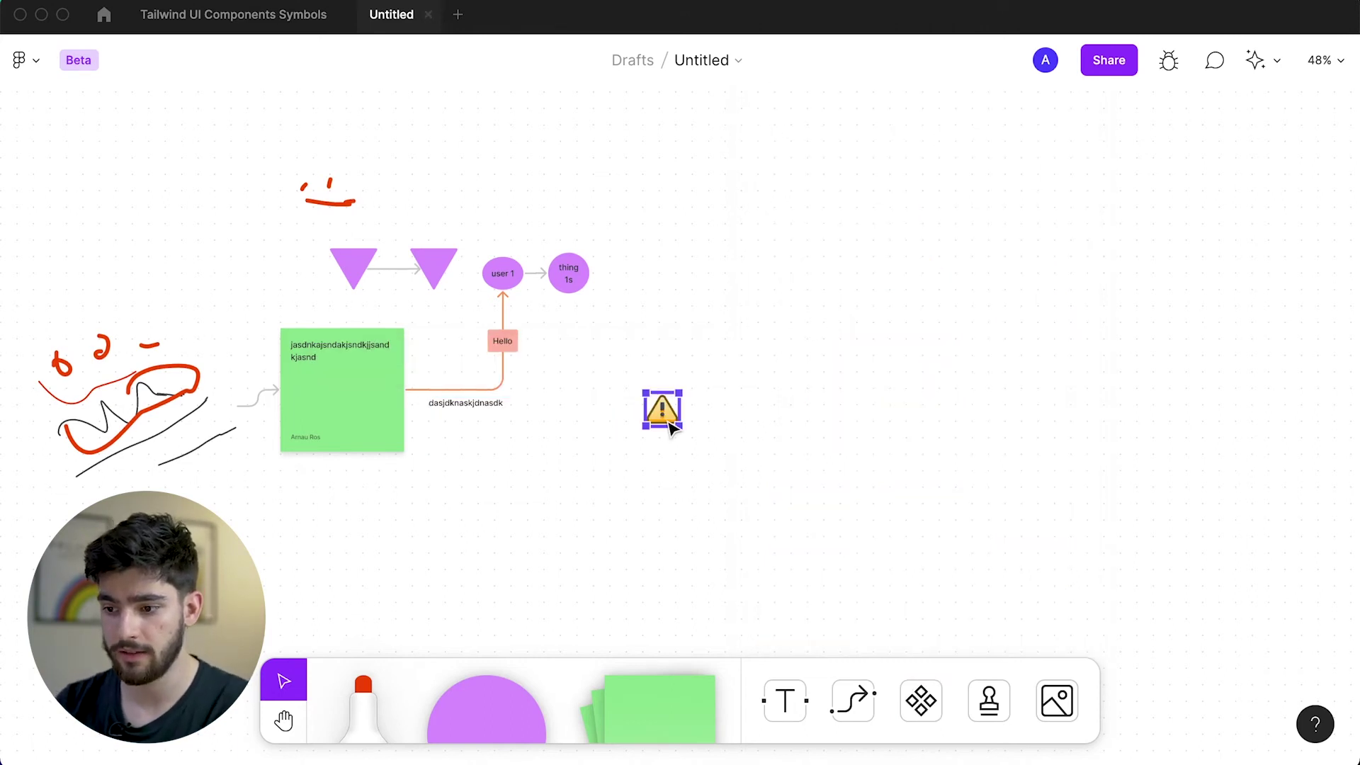
pyautogui.moveTo(668, 419); pyautogui.dragTo(460, 373)
pyautogui.moveTo(418, 332); pyautogui.dragTo(405, 331)
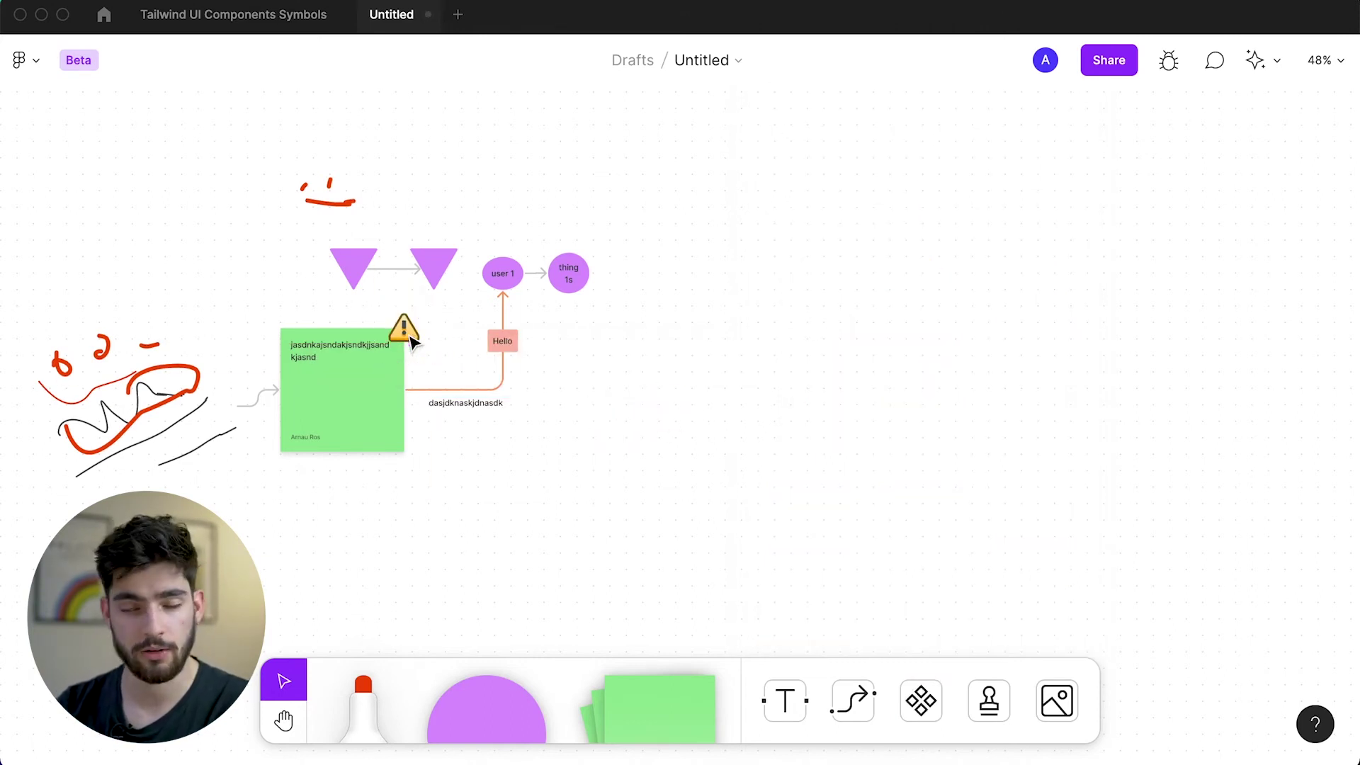
# - Place the bell sticker on the sticky note's bottom-right corner
pyautogui.click(995, 697)
pyautogui.click(921, 699)
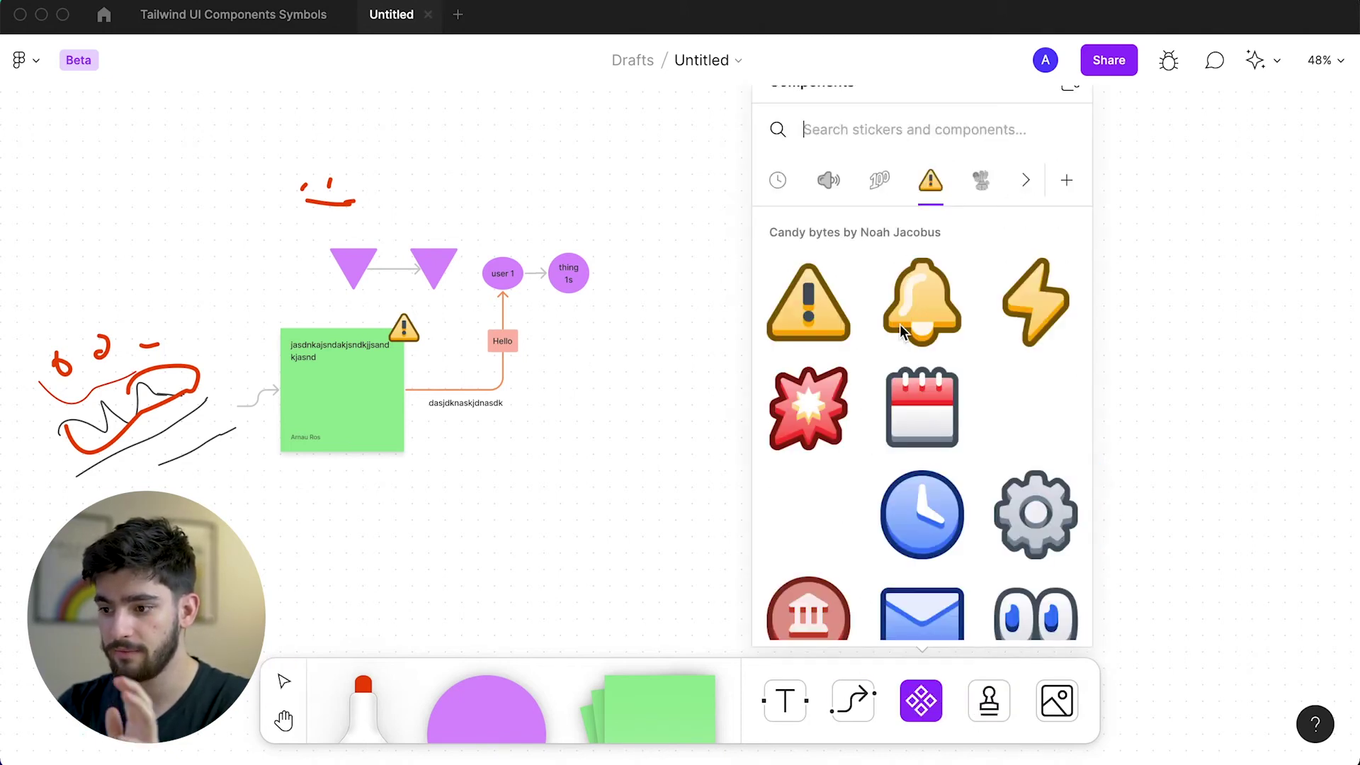
pyautogui.moveTo(936, 307); pyautogui.dragTo(392, 446)
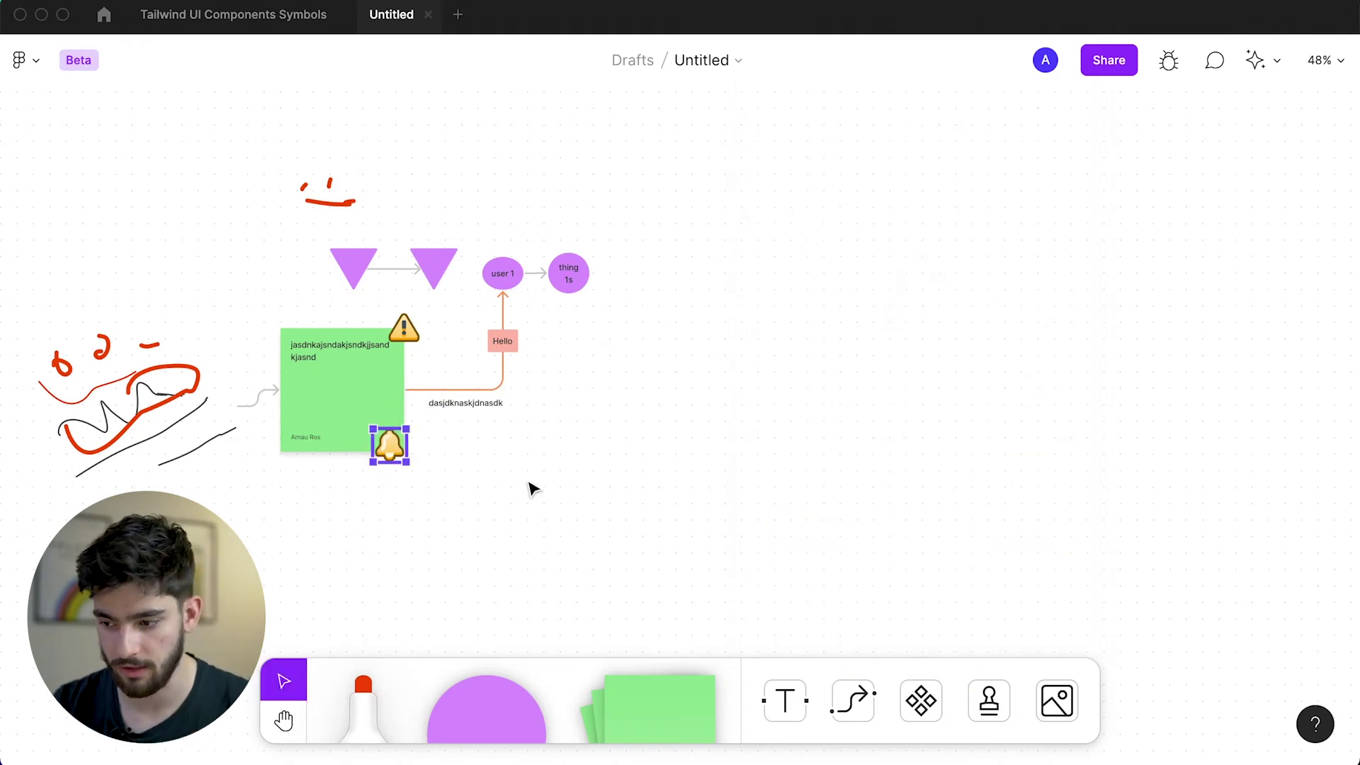
# - Add the triple-arrow doodle sticker over the text box, then delete it
pyautogui.click(922, 719)
pyautogui.scroll(-5, 911, 488)
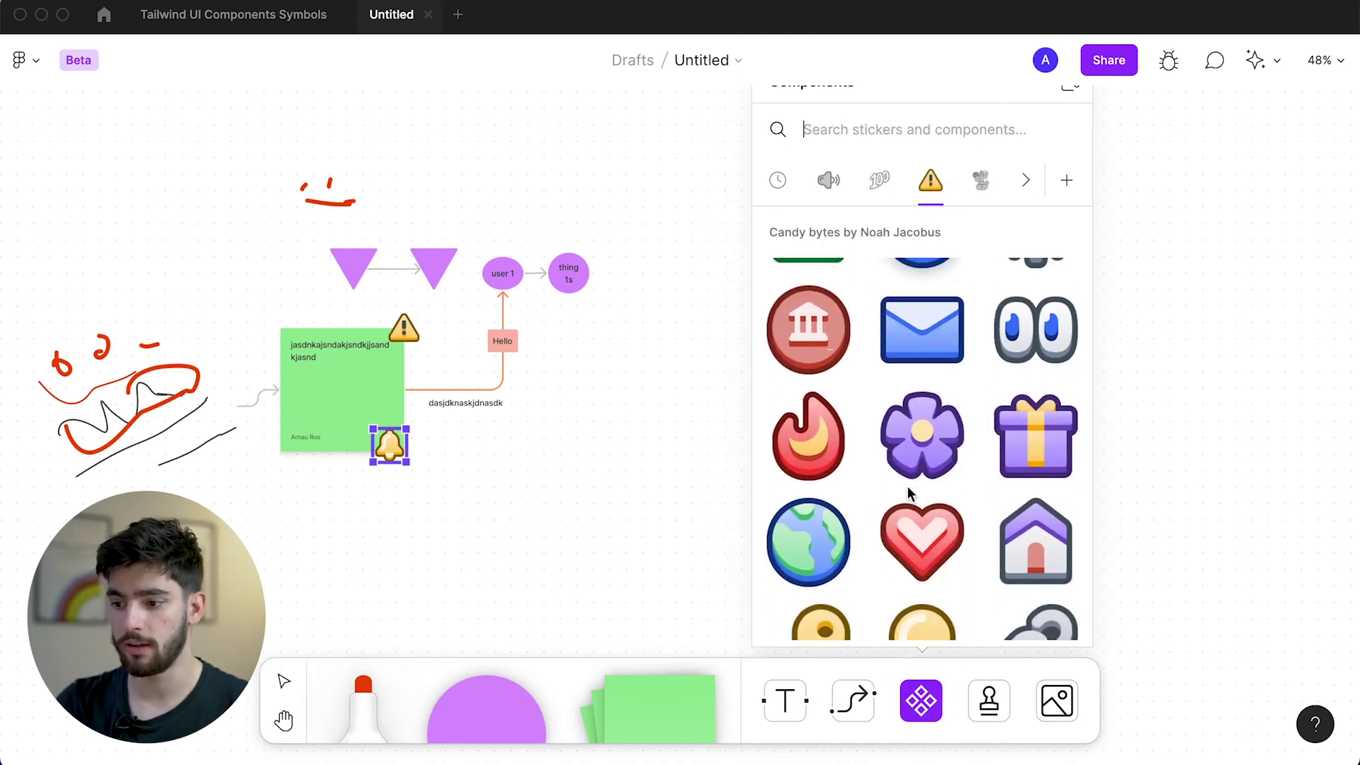
pyautogui.scroll(-5, 911, 493)
pyautogui.click(880, 180)
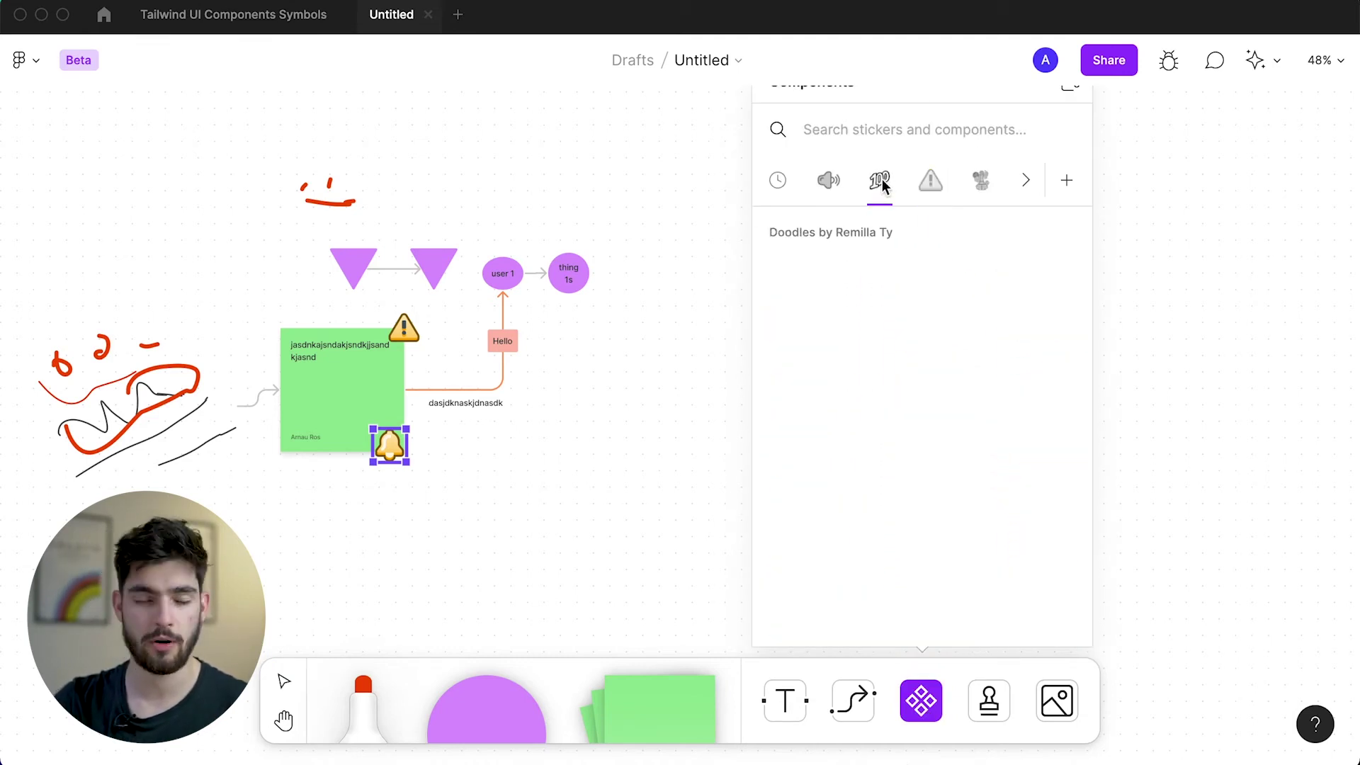
pyautogui.scroll(-3, 912, 330)
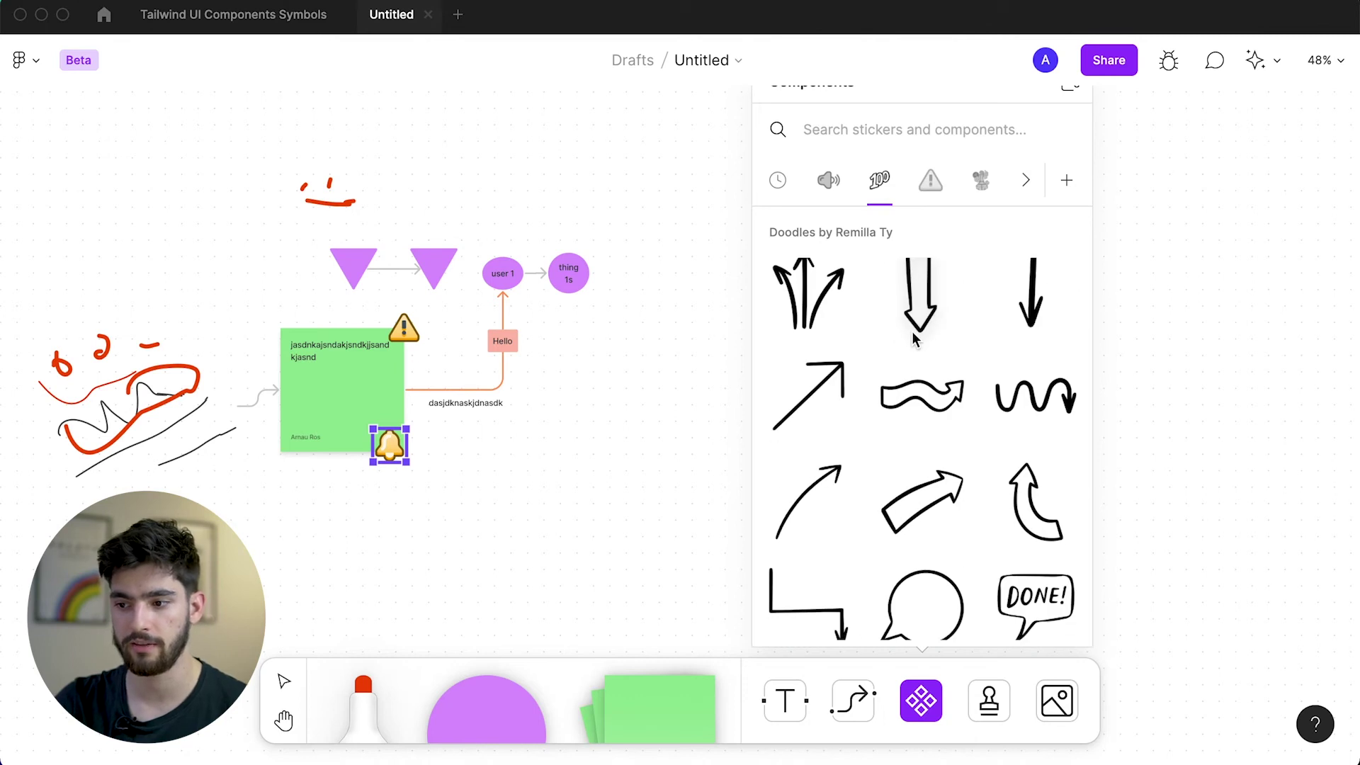
pyautogui.moveTo(805, 301)
pyautogui.mouseDown()
pyautogui.moveTo(570, 418)
pyautogui.moveTo(457, 452)
pyautogui.mouseUp()
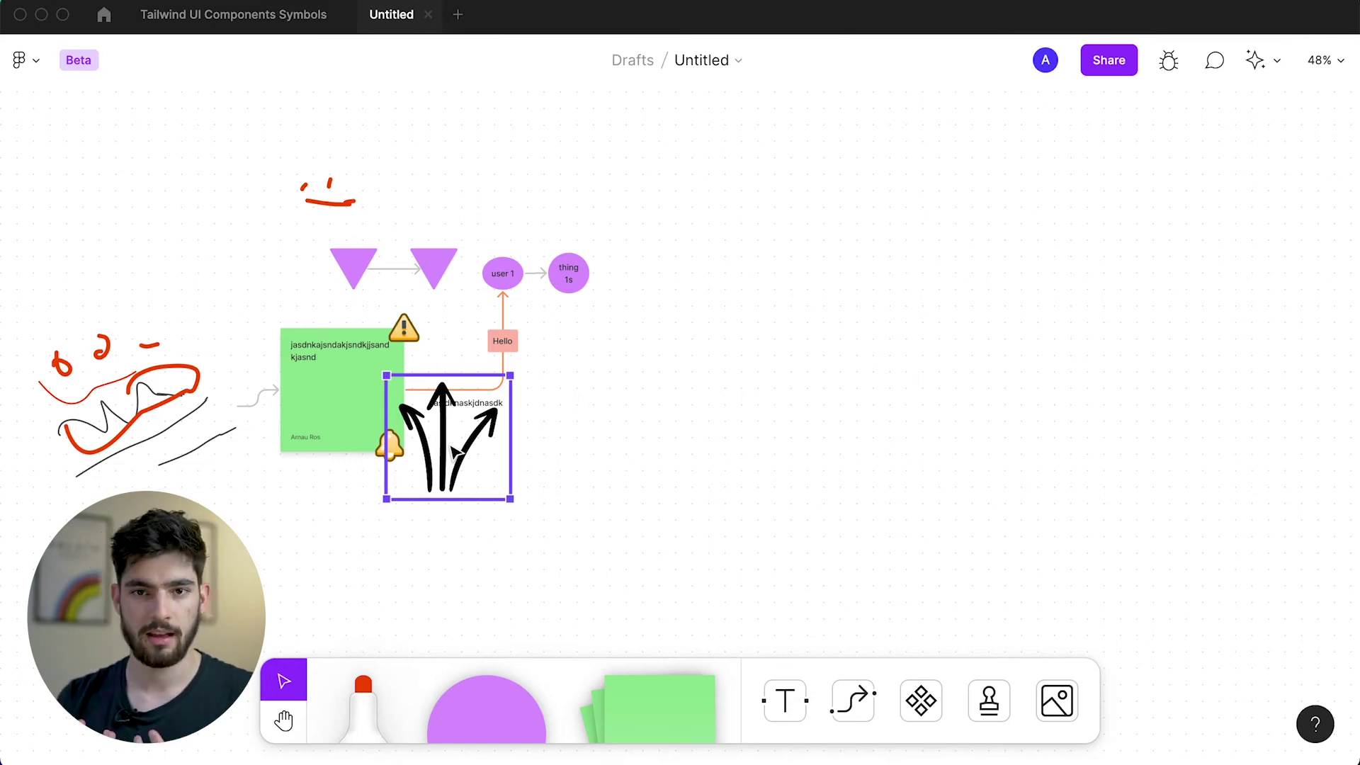
pyautogui.press('Delete')
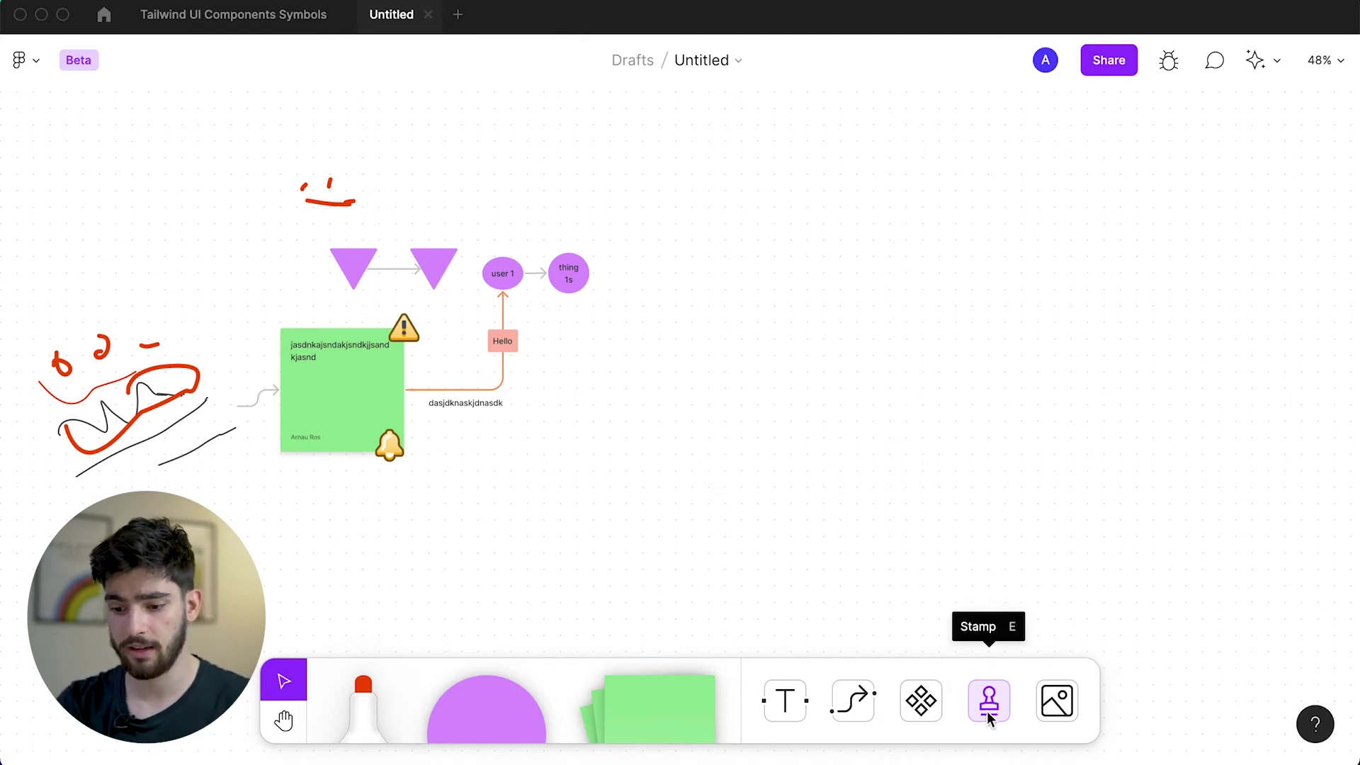
# - Stamp the A avatar on the green sticky note's corner
pyautogui.click(987, 711)
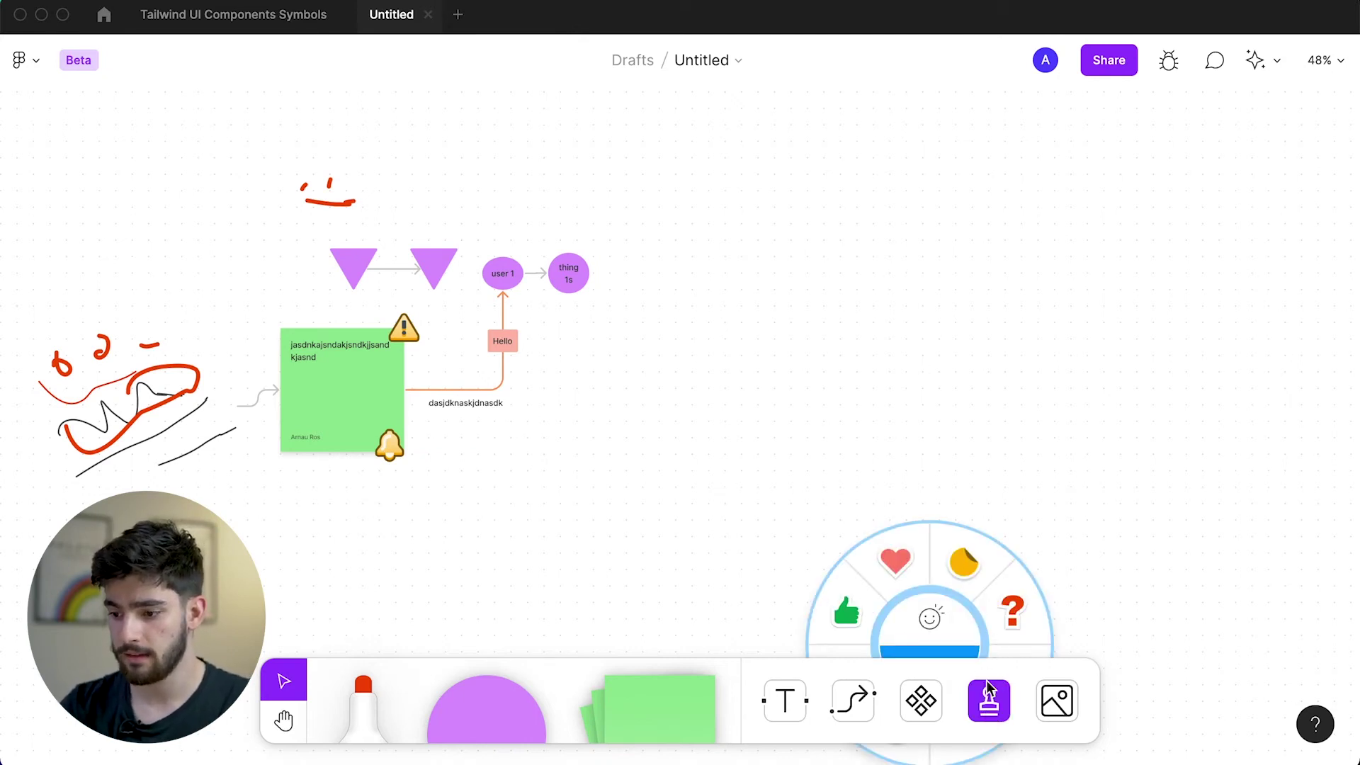
pyautogui.press('e')
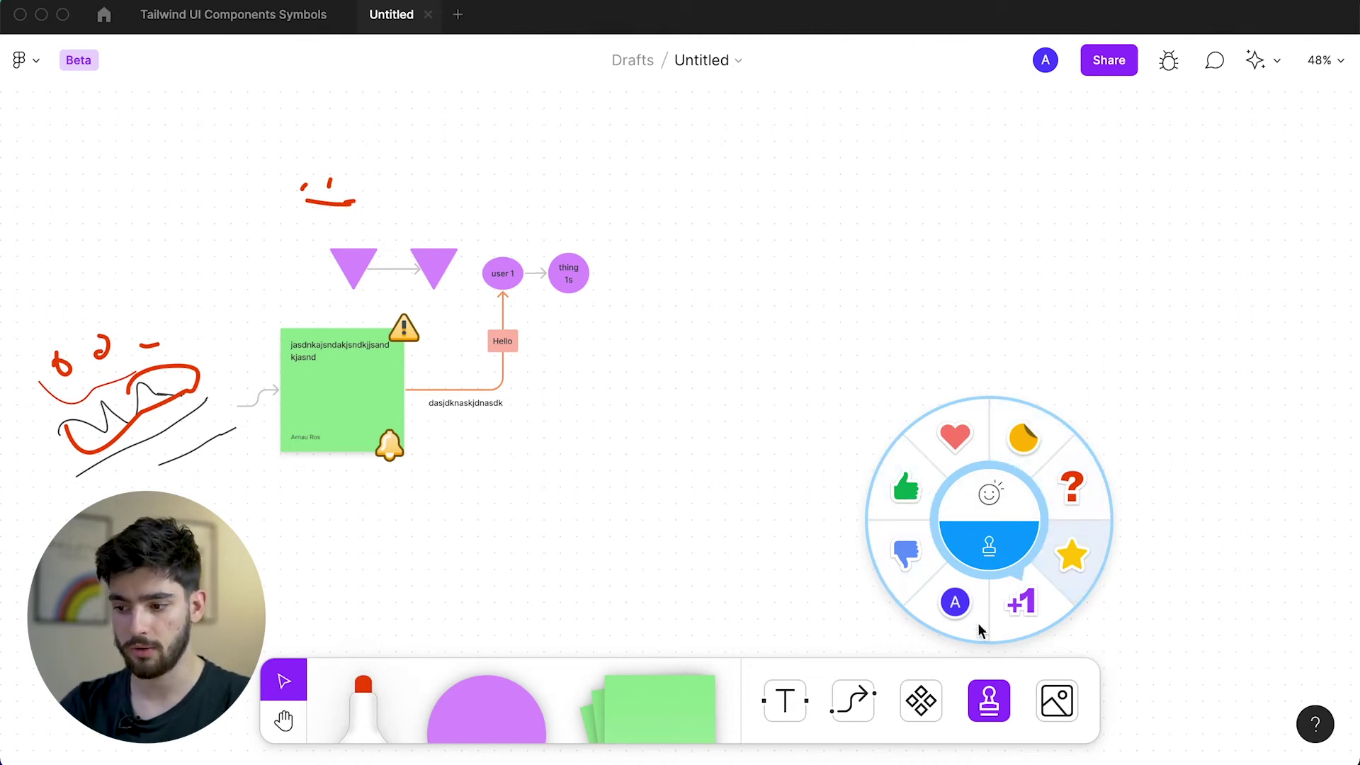
pyautogui.click(952, 599)
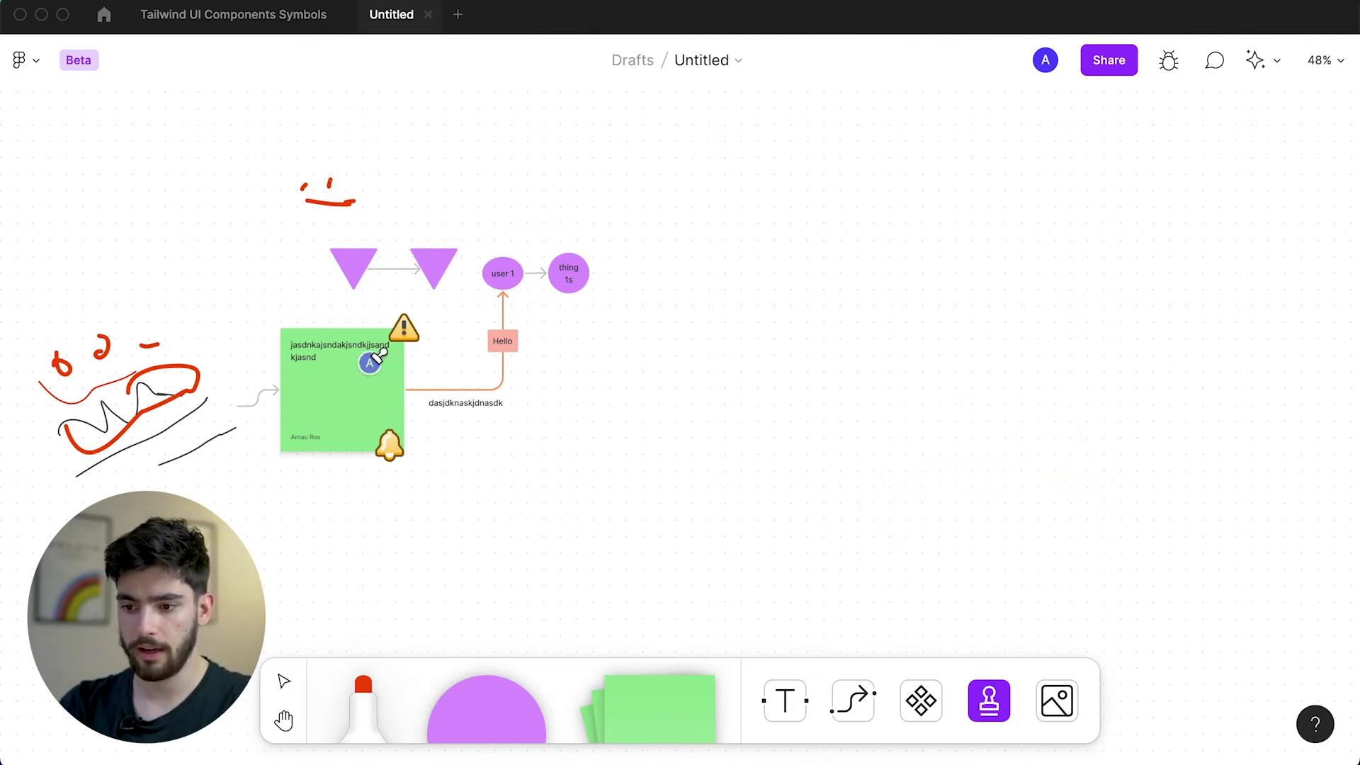
pyautogui.click(289, 326)
# - Add a thumbs-up stamp to each of the two purple triangles
pyautogui.click(988, 711)
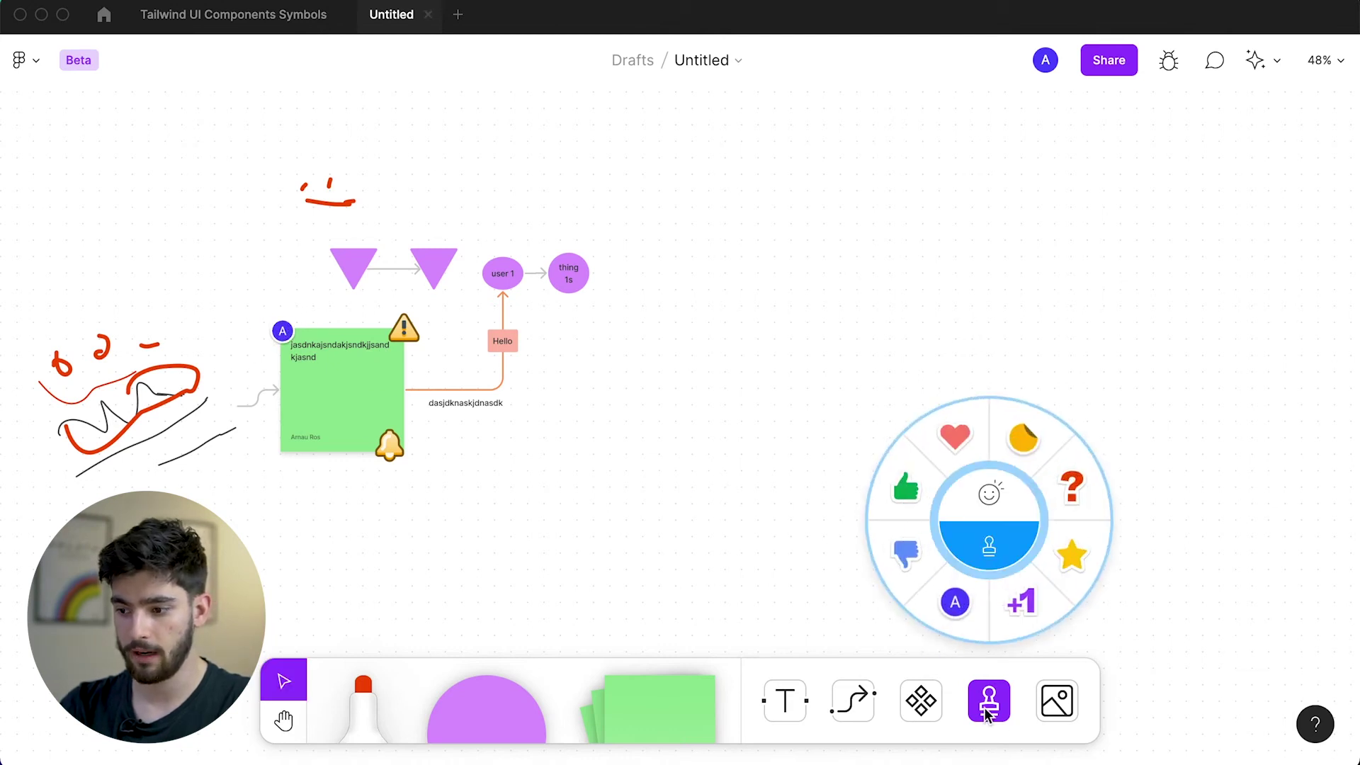
pyautogui.click(907, 487)
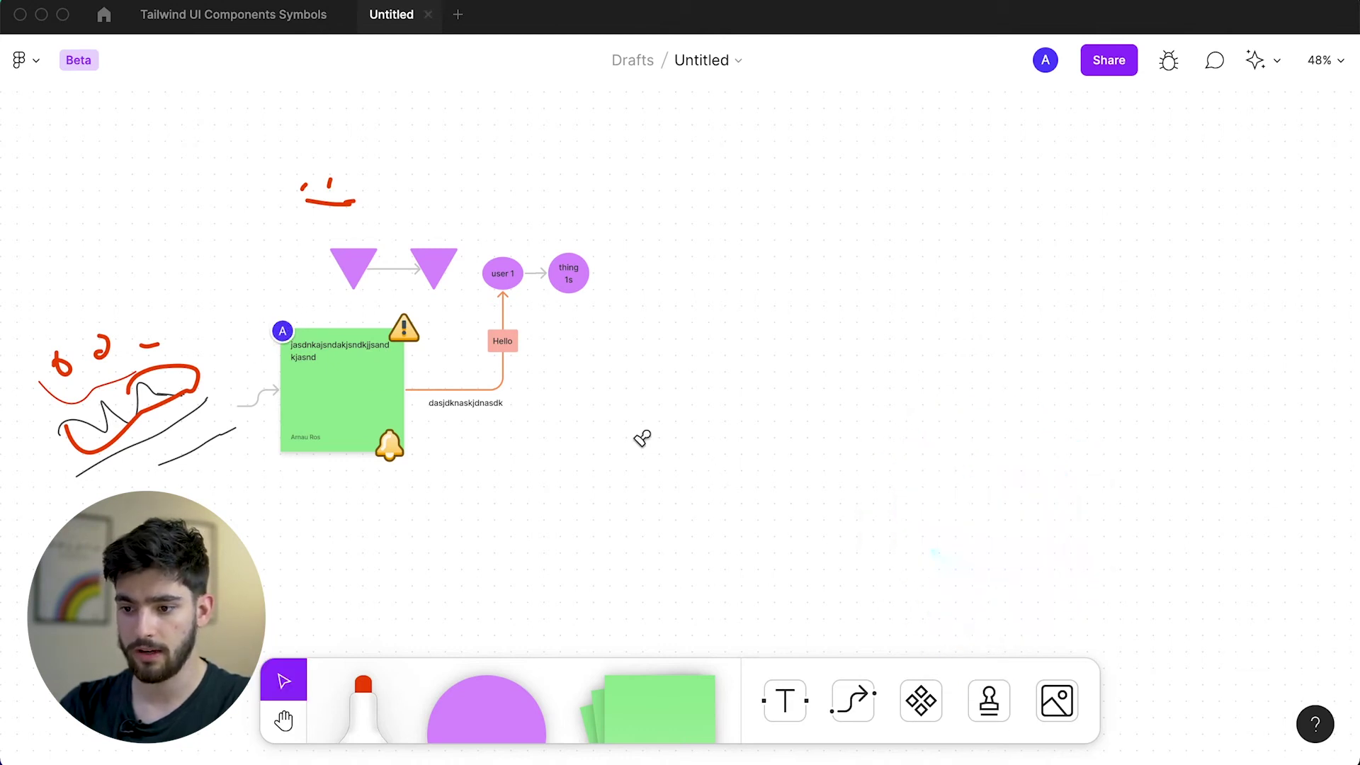
pyautogui.click(340, 242)
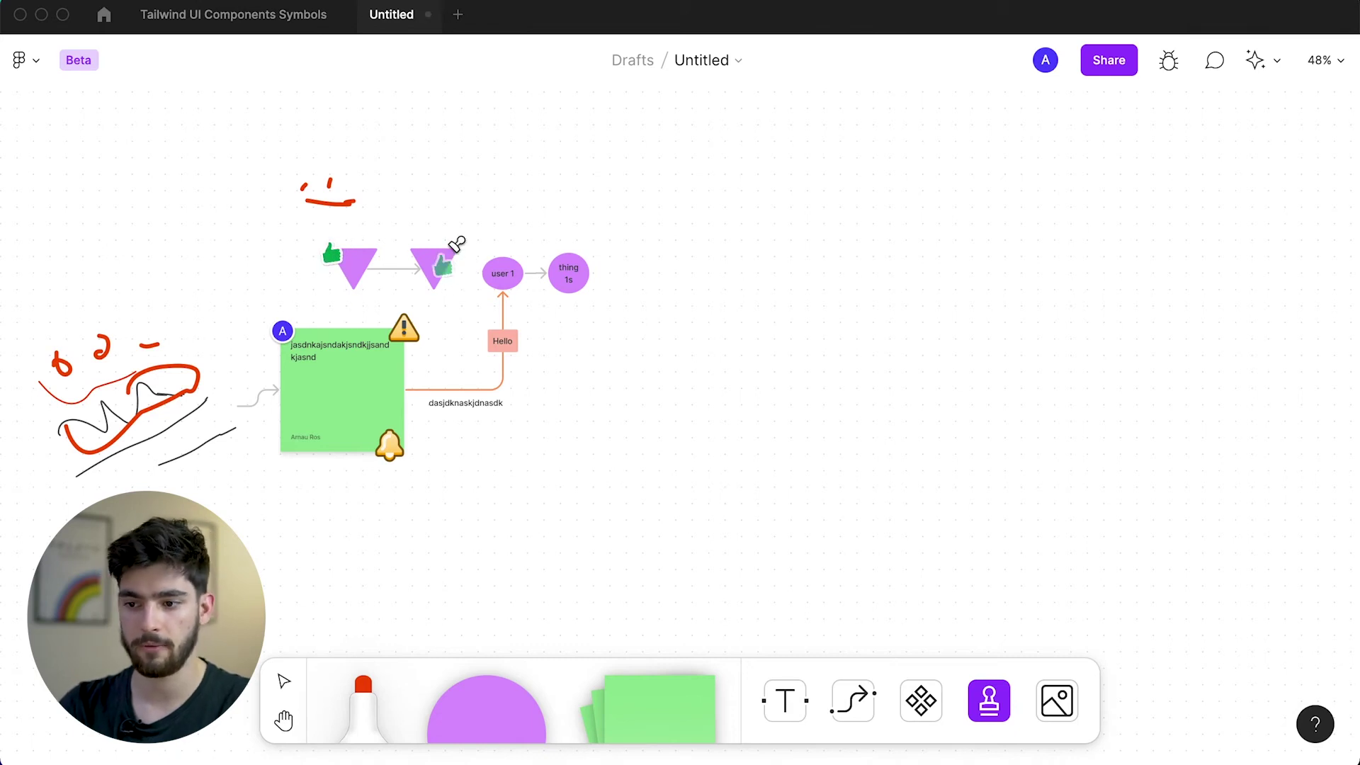
pyautogui.click(464, 243)
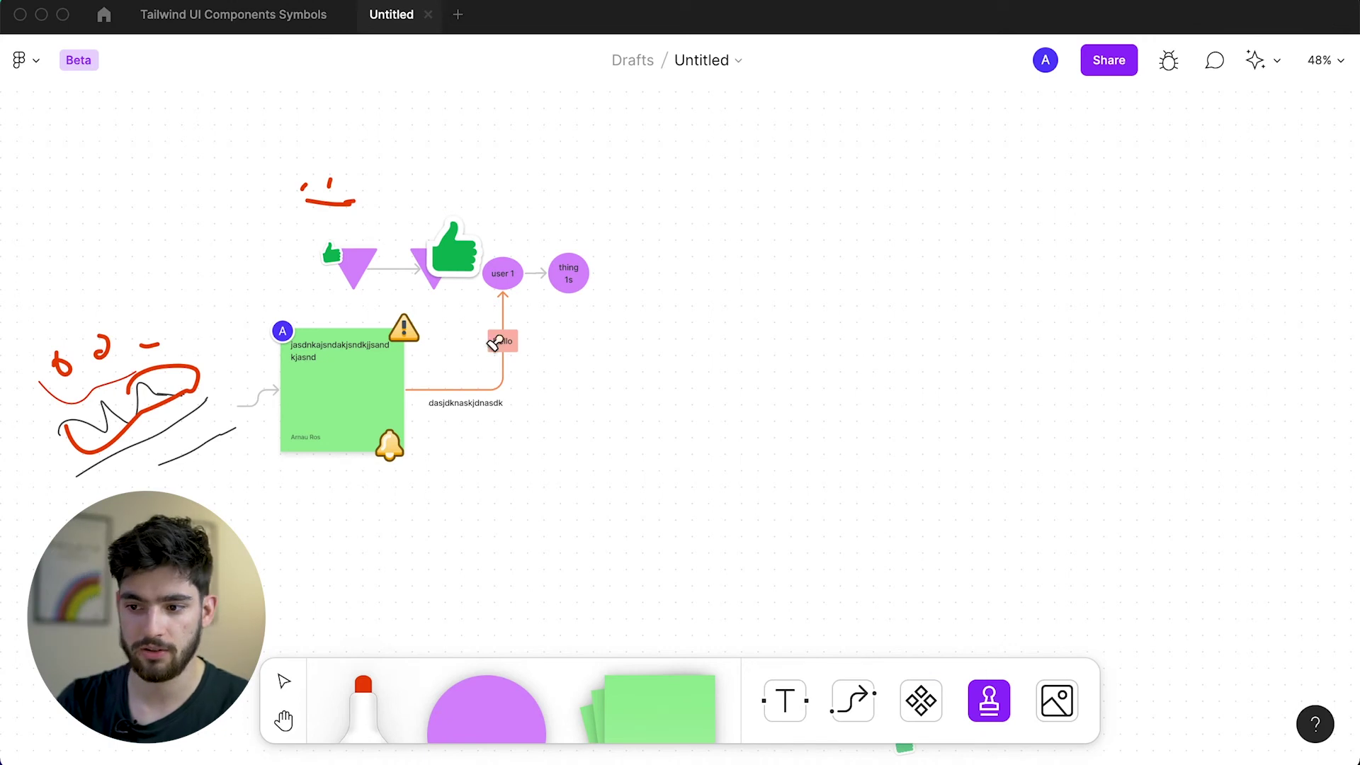
pyautogui.click(989, 705)
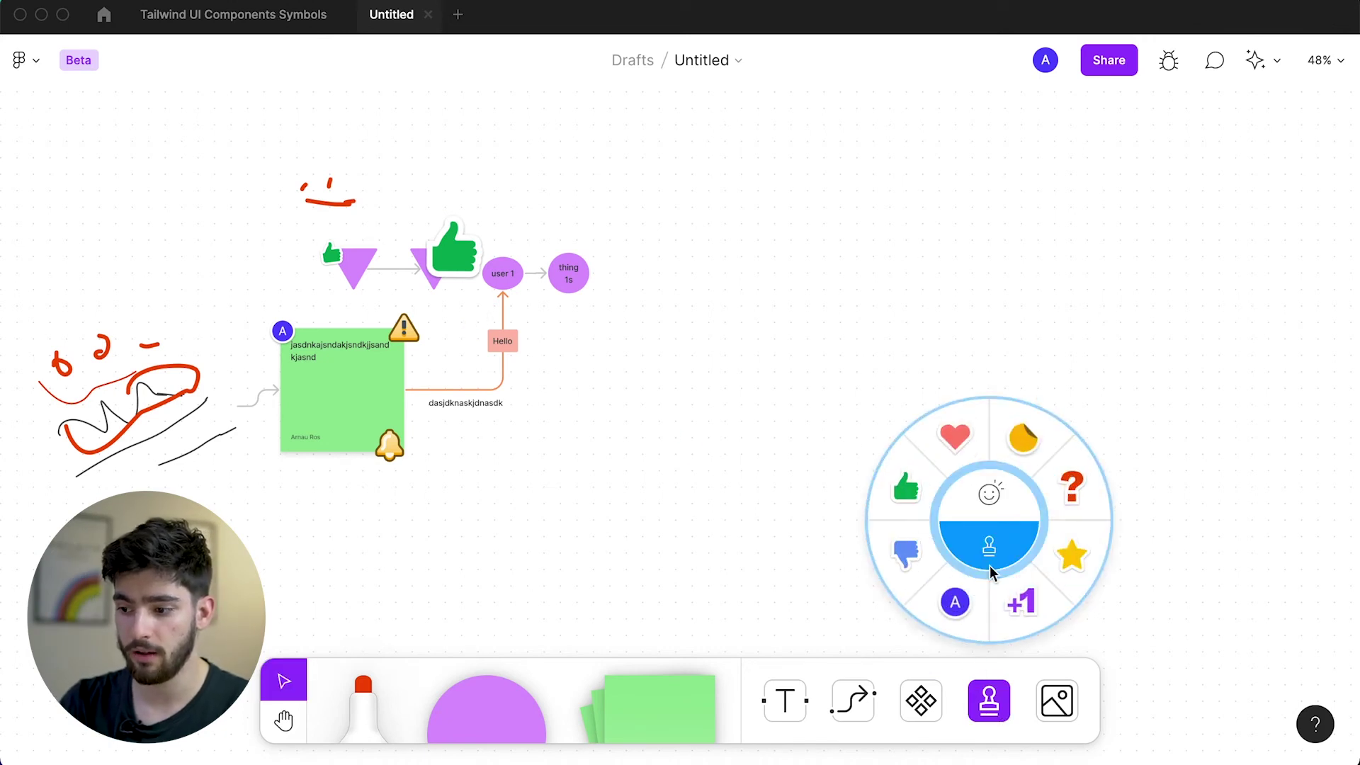
pyautogui.click(1008, 494)
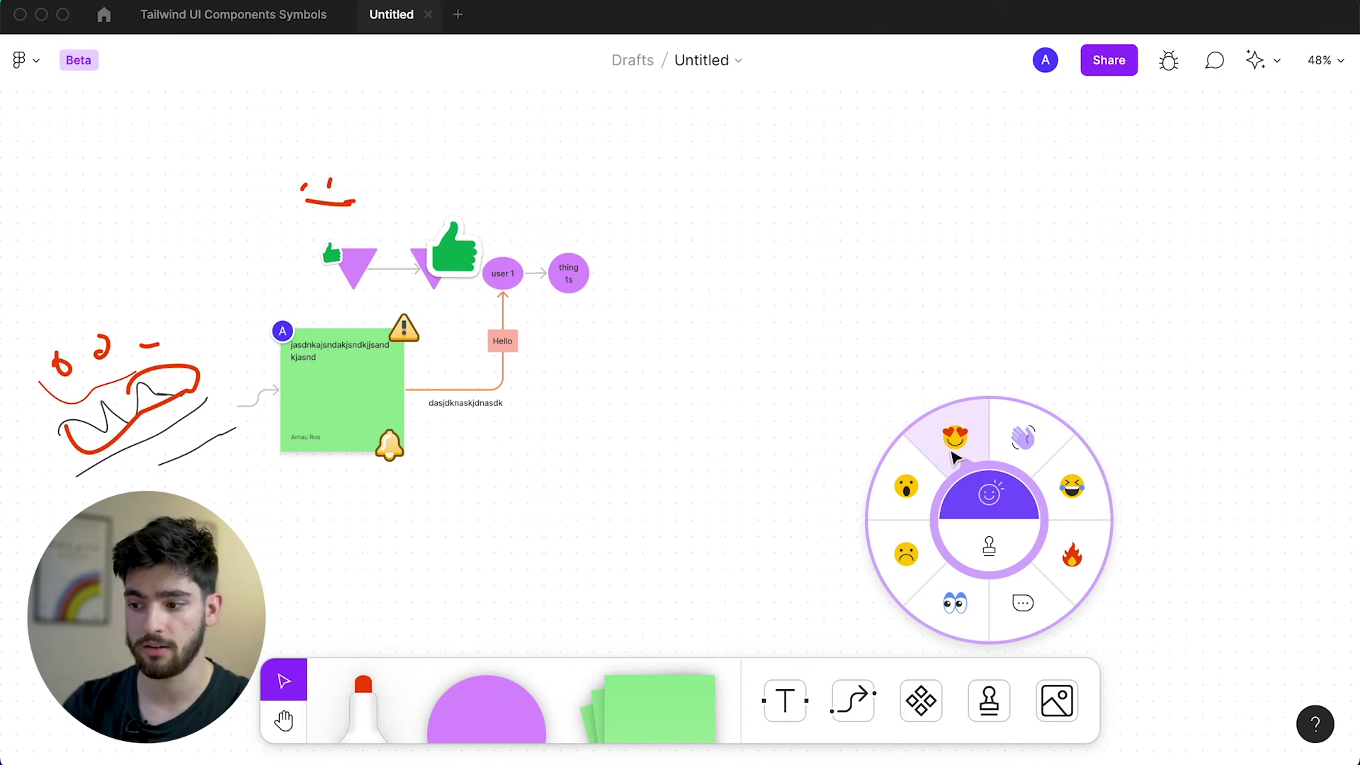
pyautogui.click(954, 457)
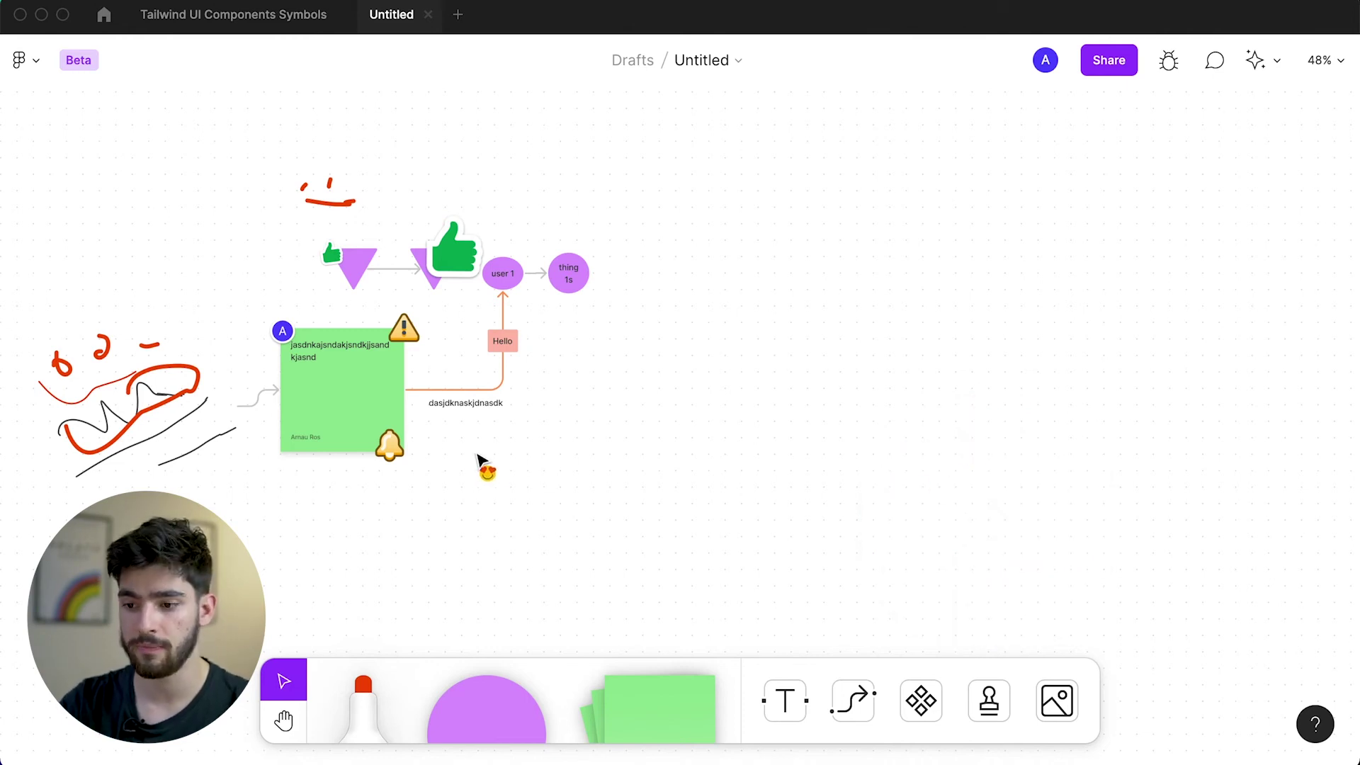
pyautogui.moveTo(482, 465)
pyautogui.mouseDown()
pyautogui.moveTo(548, 449)
pyautogui.moveTo(568, 348)
pyautogui.moveTo(486, 476)
pyautogui.mouseUp()
pyautogui.moveTo(673, 393)
pyautogui.mouseDown()
pyautogui.moveTo(425, 410)
pyautogui.moveTo(455, 440)
pyautogui.moveTo(597, 441)
pyautogui.mouseUp()
pyautogui.press('e')
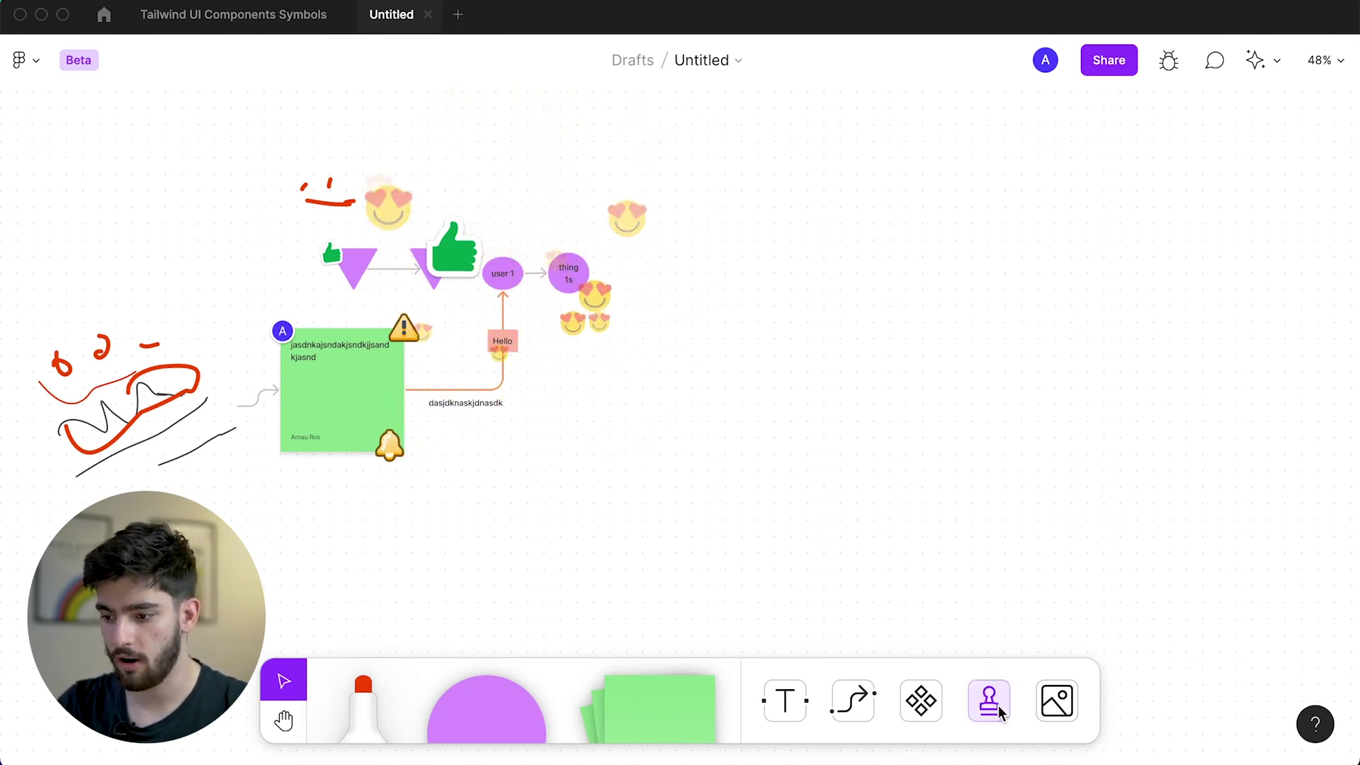
pyautogui.click(990, 494)
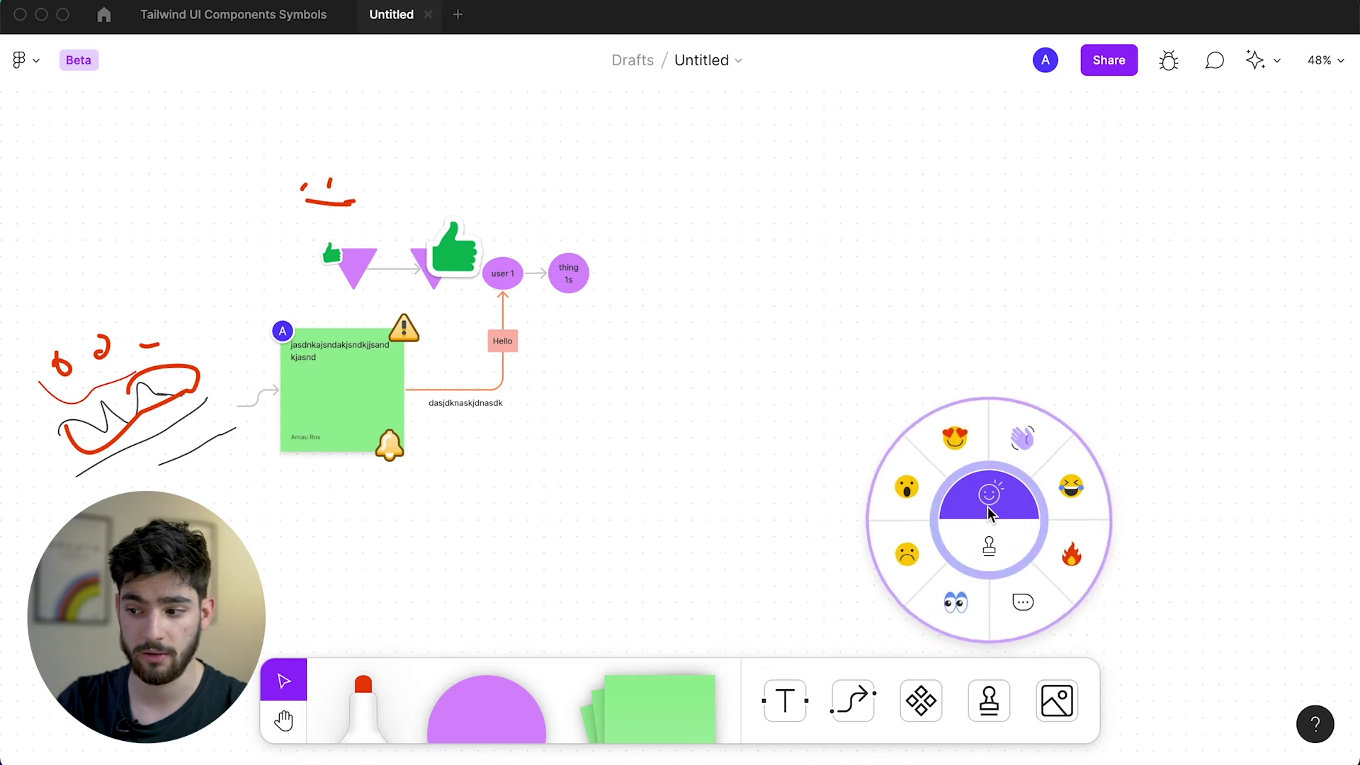
pyautogui.click(905, 555)
pyautogui.moveTo(563, 453)
pyautogui.mouseDown()
pyautogui.moveTo(654, 476)
pyautogui.moveTo(455, 486)
pyautogui.moveTo(652, 486)
pyautogui.mouseUp()
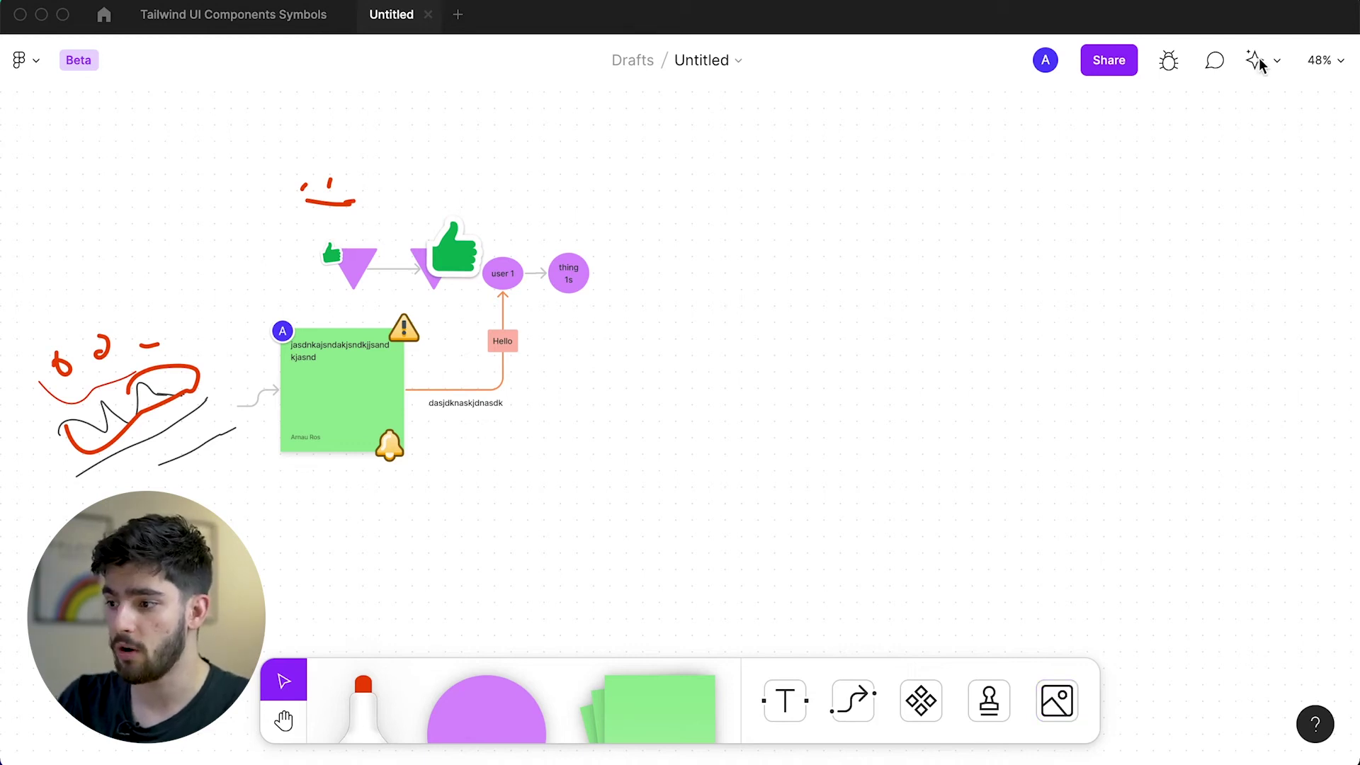
pyautogui.click(1280, 69)
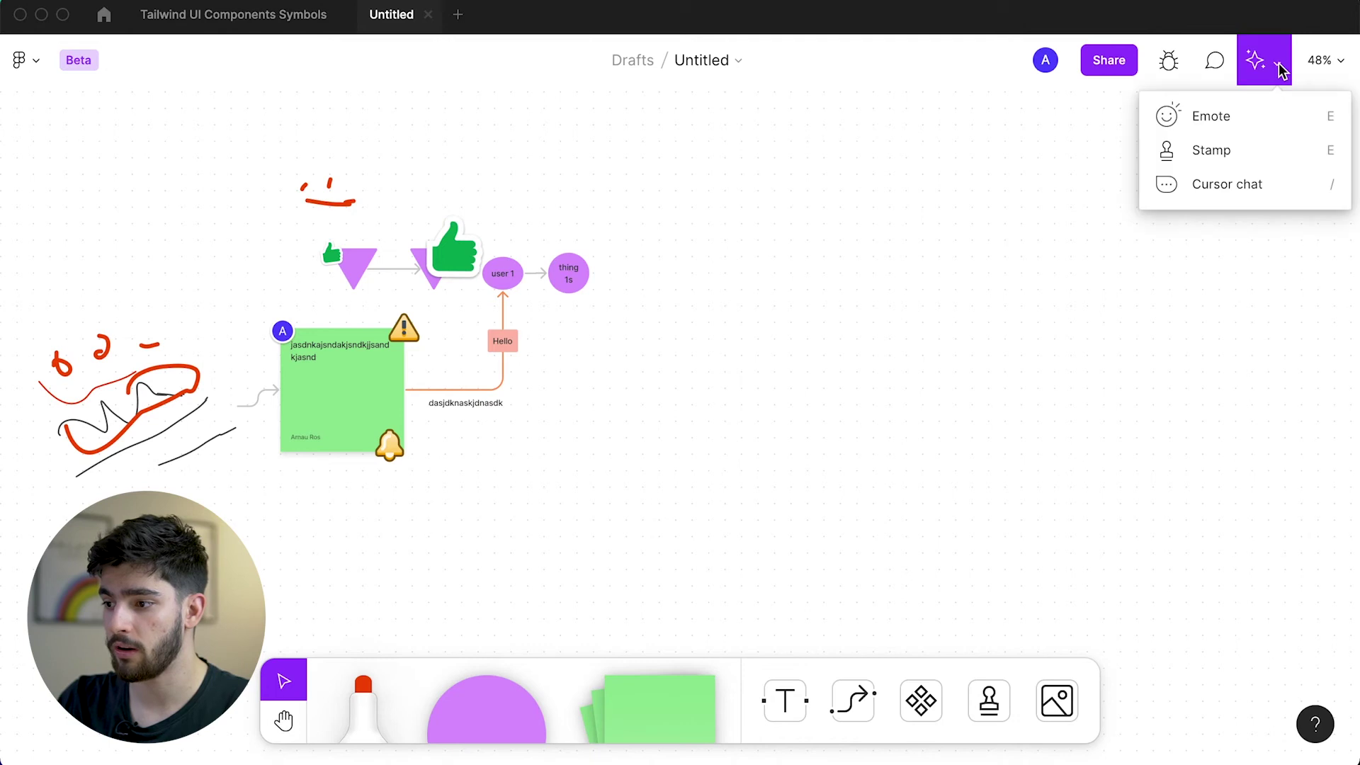
pyautogui.click(1258, 186)
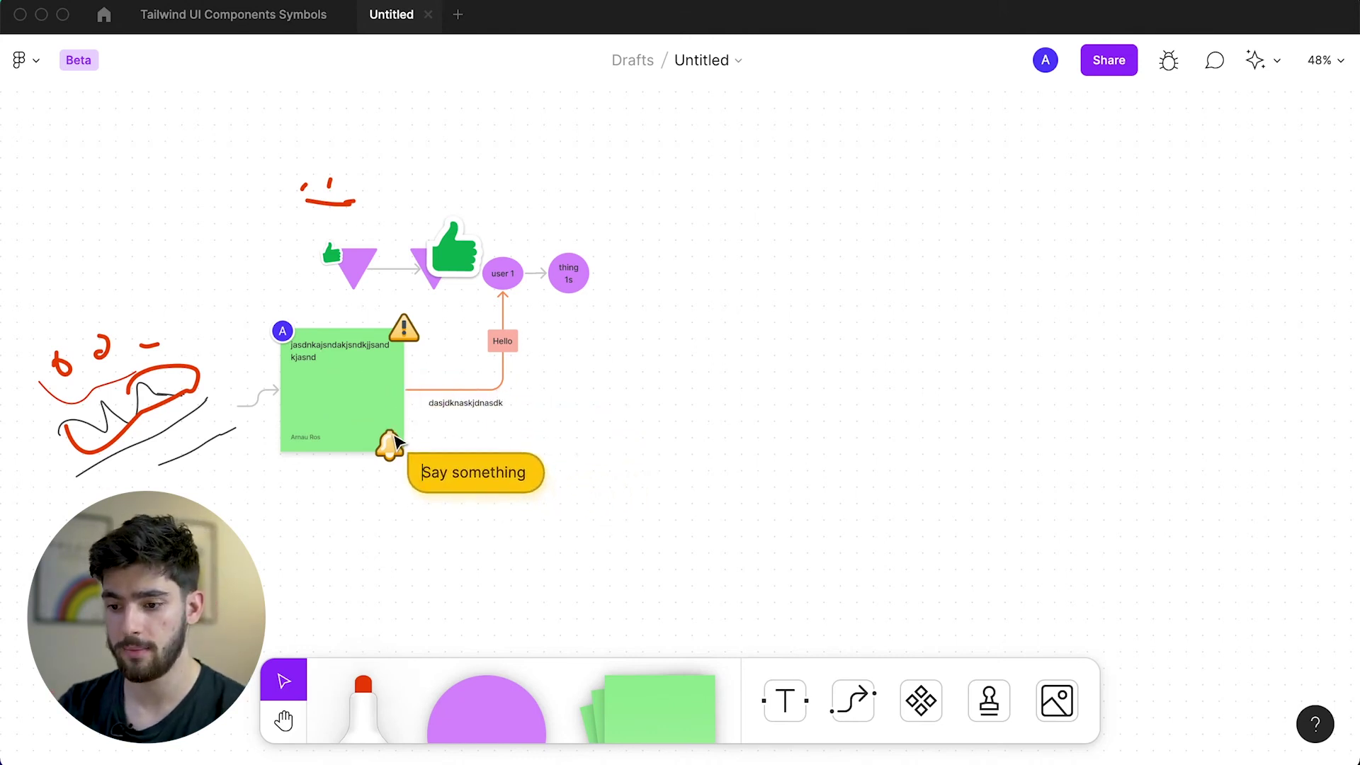
pyautogui.write('hello')
pyautogui.press('BackSpace')
pyautogui.press('BackSpace')
pyautogui.press('BackSpace')
pyautogui.press('BackSpace')
pyautogui.press('BackSpace')
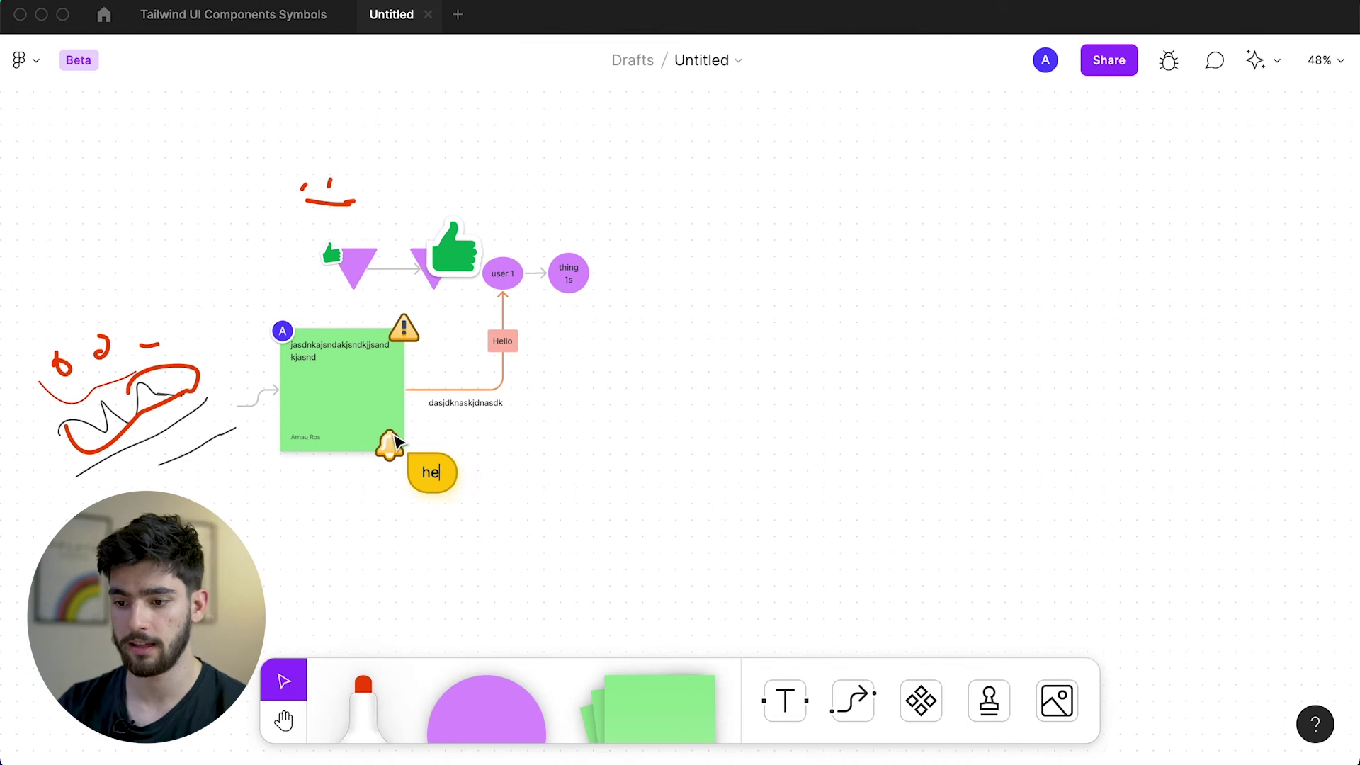
pyautogui.write('work on this instead')
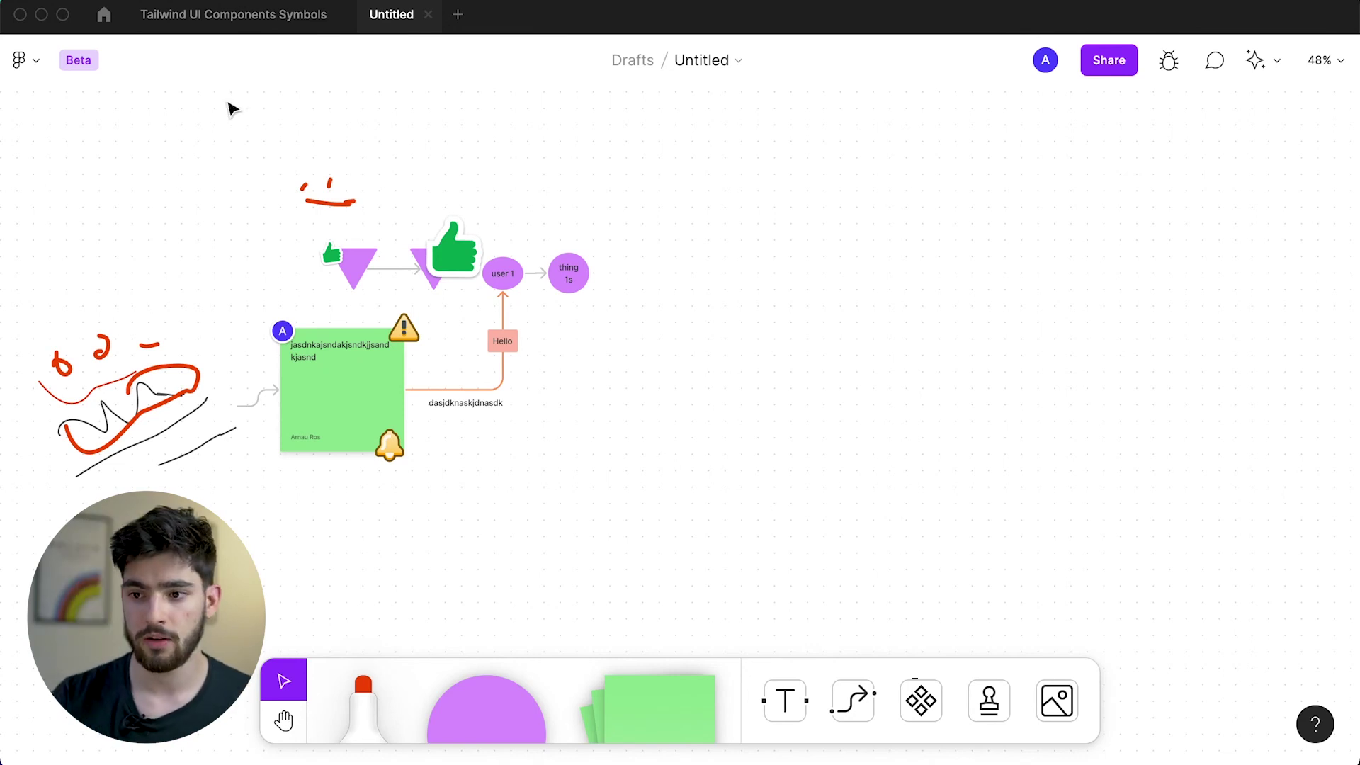
# - Switch between the Tailwind UI Components Symbols file and the Untitled FigJam board
pyautogui.click(224, 27)
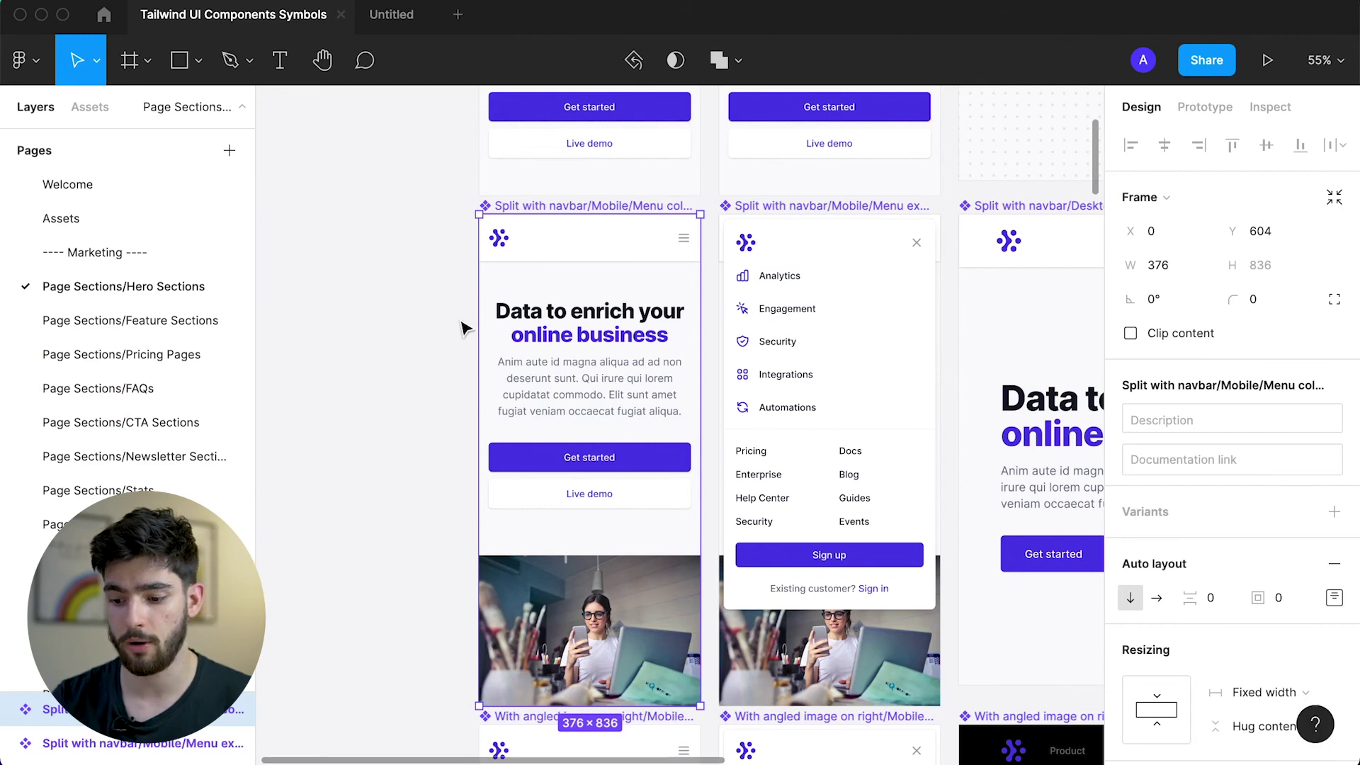
pyautogui.click(413, 20)
pyautogui.click(260, 25)
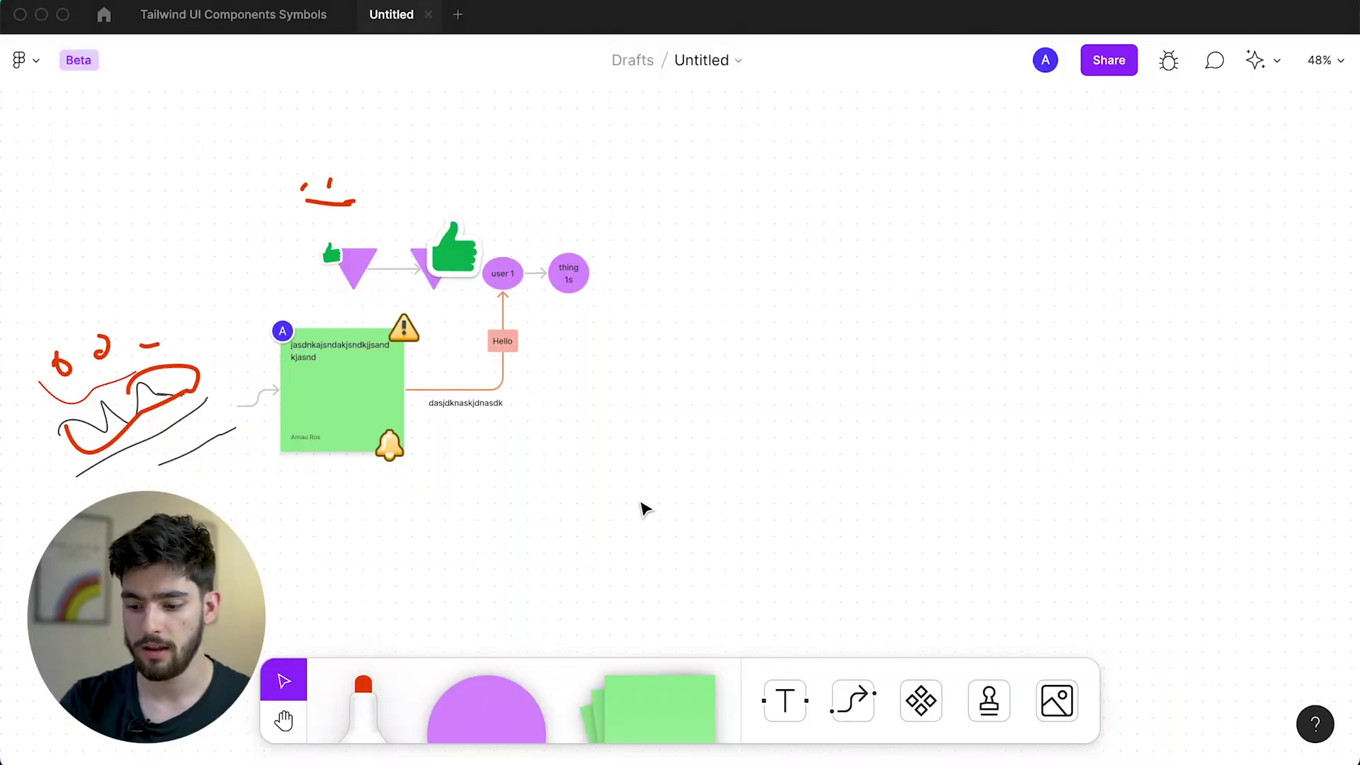
# - Paste the mobile landing-page frame, shrink it, and place it right of the purple circles
pyautogui.press('super+v')
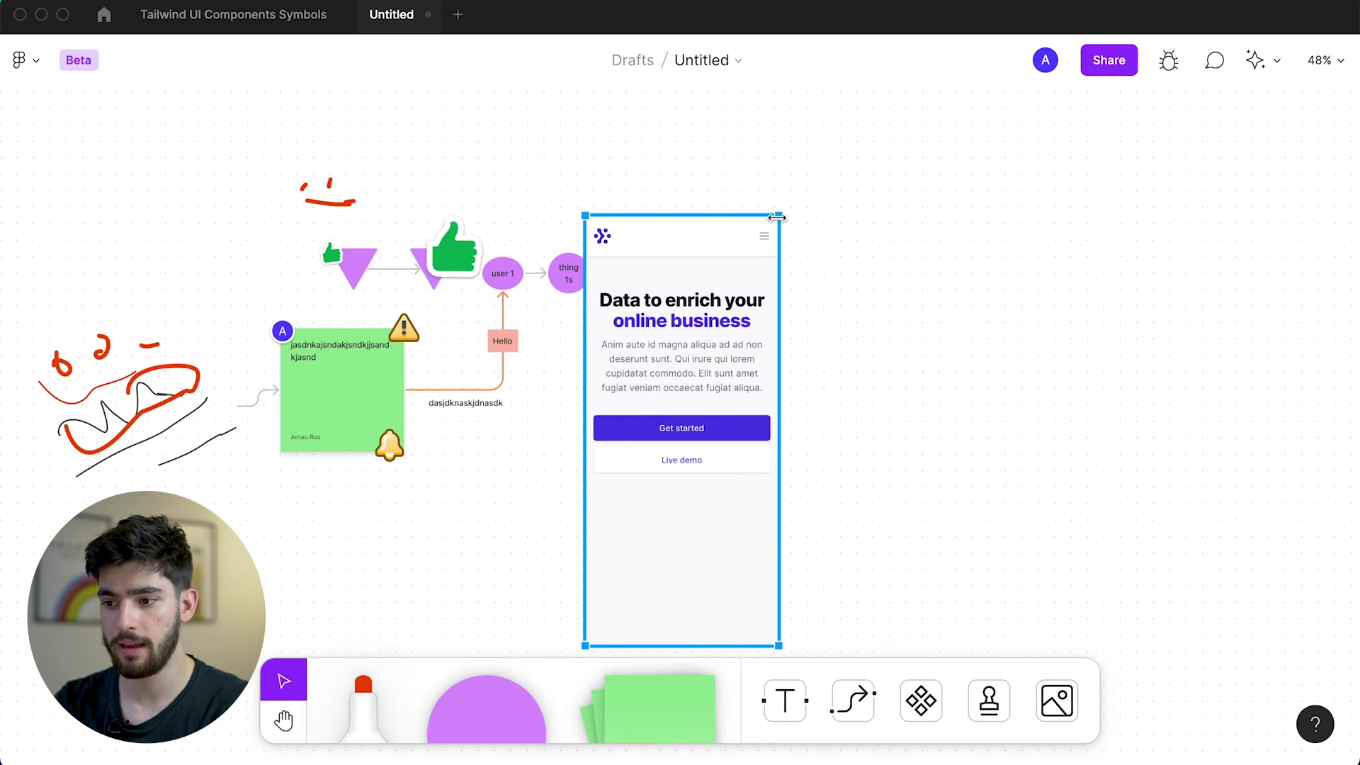
pyautogui.moveTo(779, 215); pyautogui.dragTo(744, 289)
pyautogui.moveTo(720, 410); pyautogui.dragTo(761, 379)
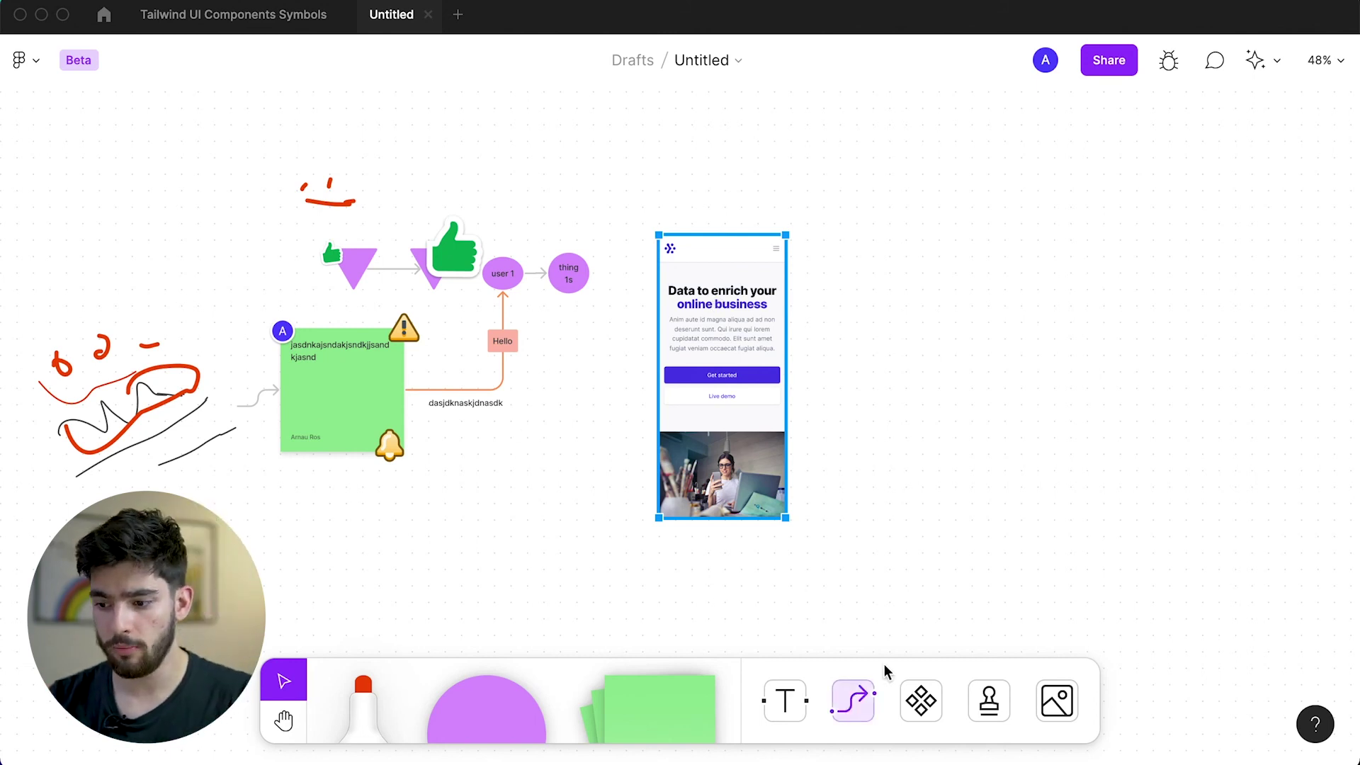
# - Put a thumbs-up stamp on the phone mockup's top-left corner
pyautogui.click(992, 705)
pyautogui.click(907, 489)
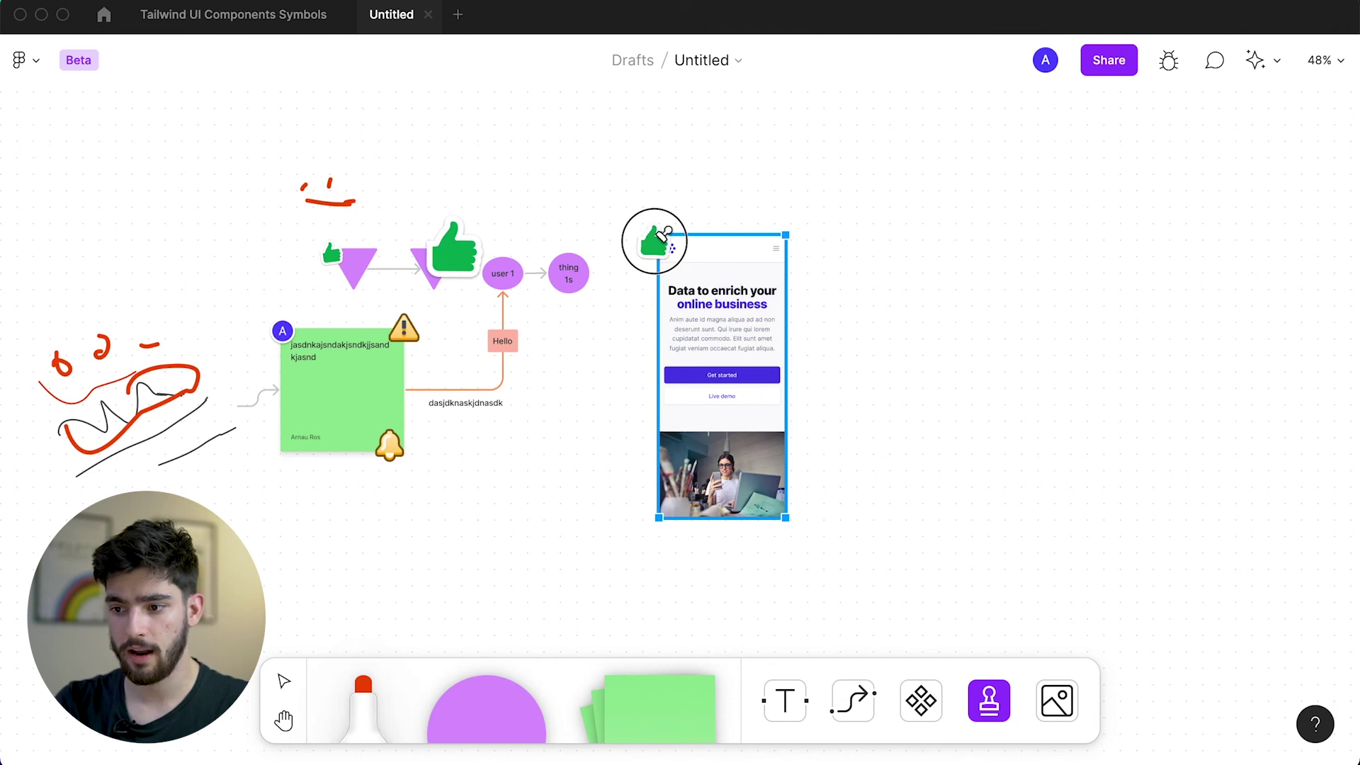
pyautogui.click(658, 240)
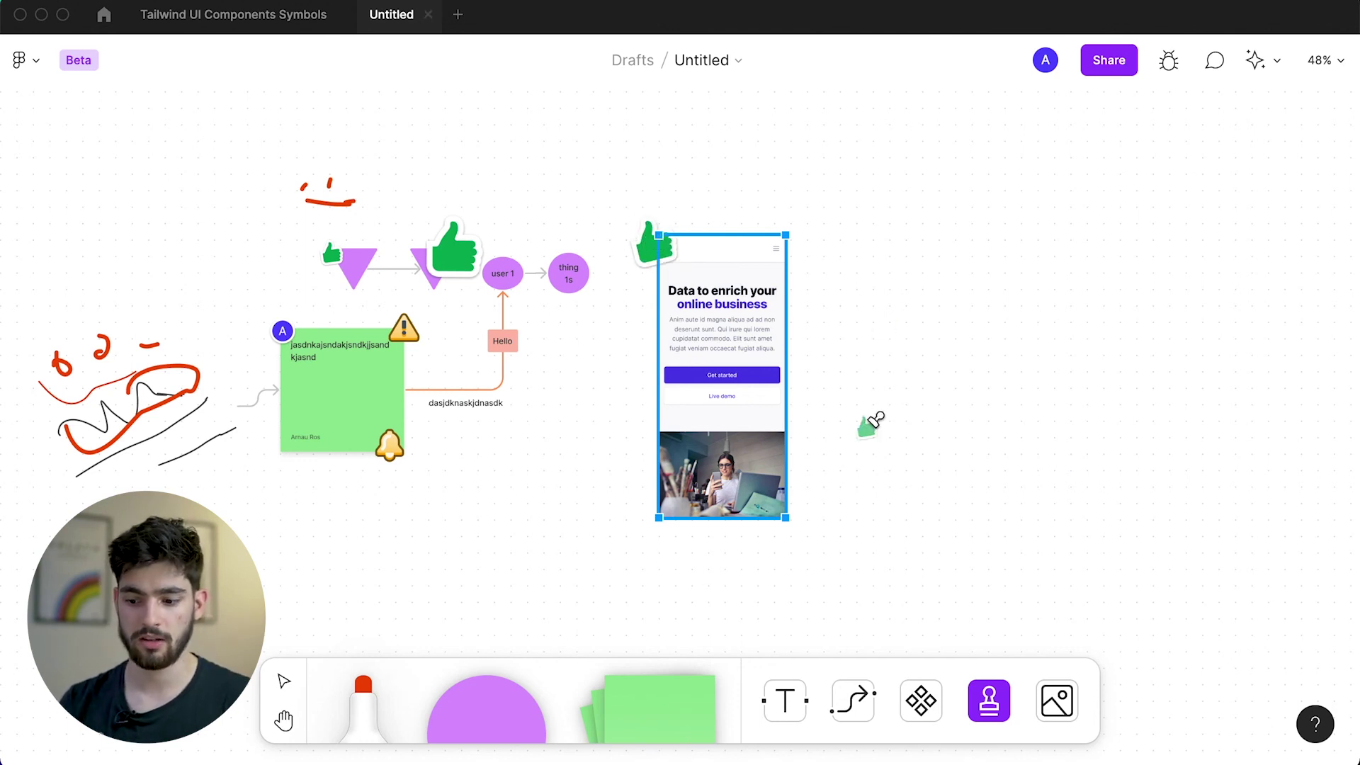
pyautogui.press('Escape')
pyautogui.press('Escape')
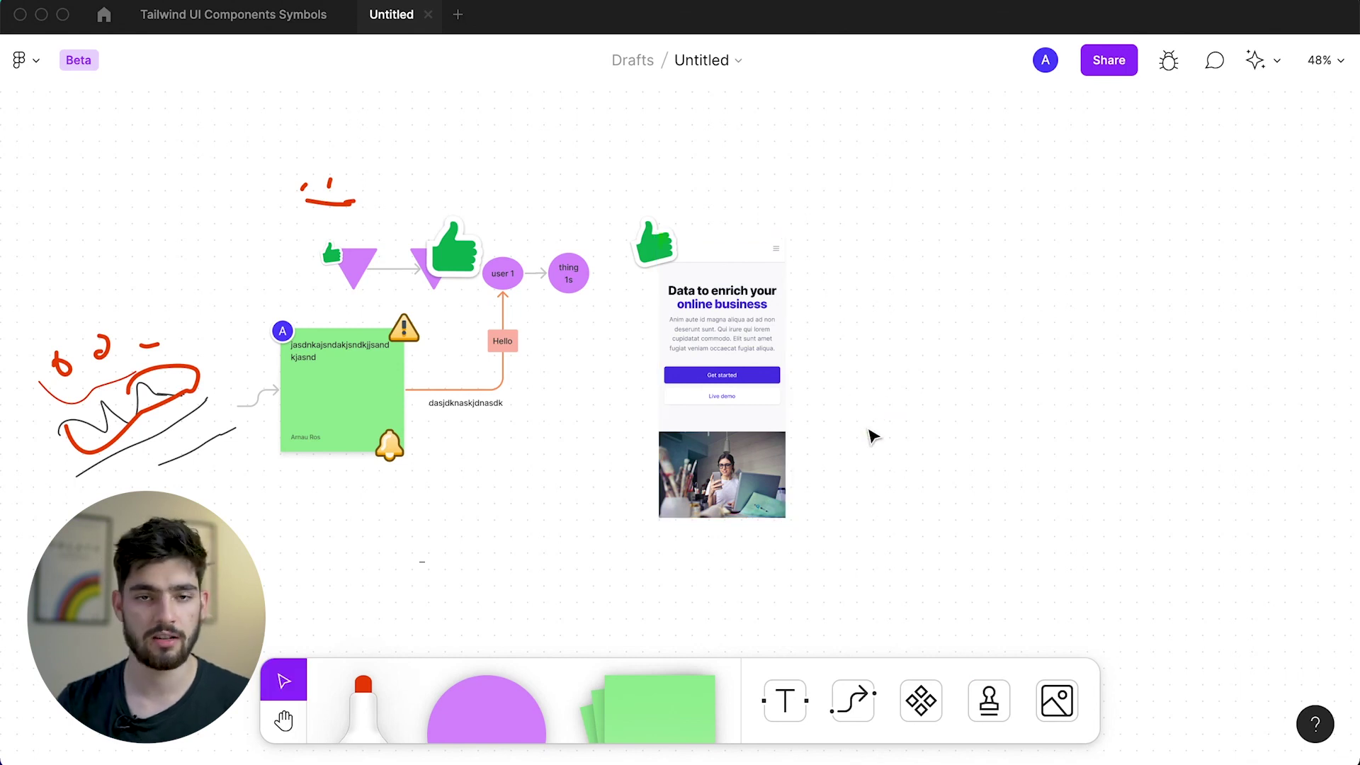